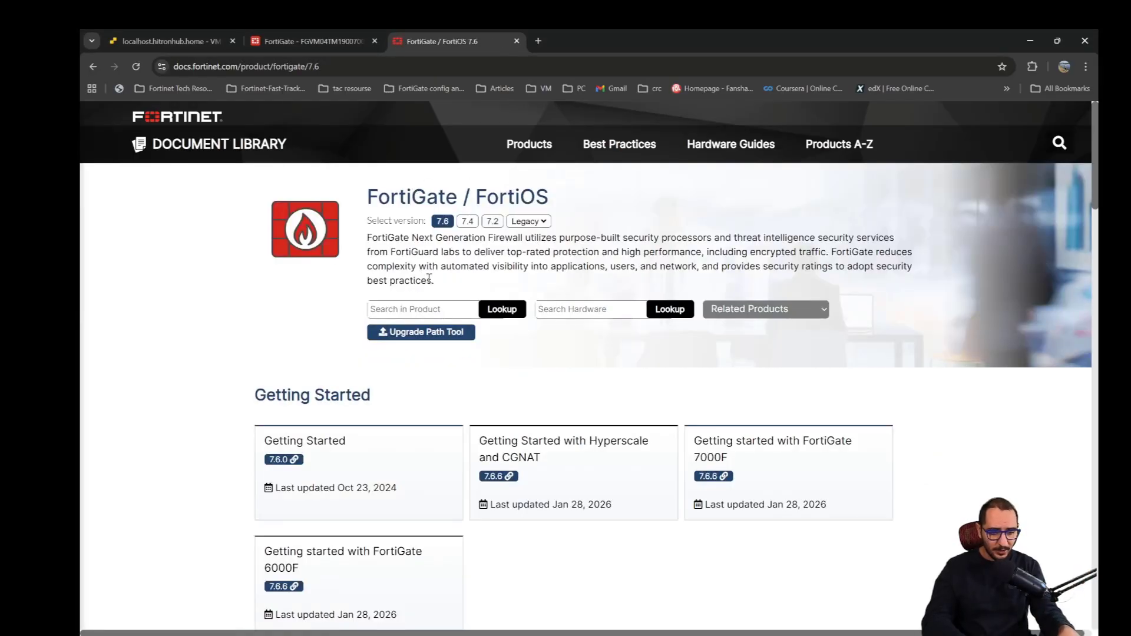
# - Open the FortiOS 7.6.3 release notes from the Release Information section of the FortiOS 7.6 documentation
pyautogui.scroll(-9, 429, 279)
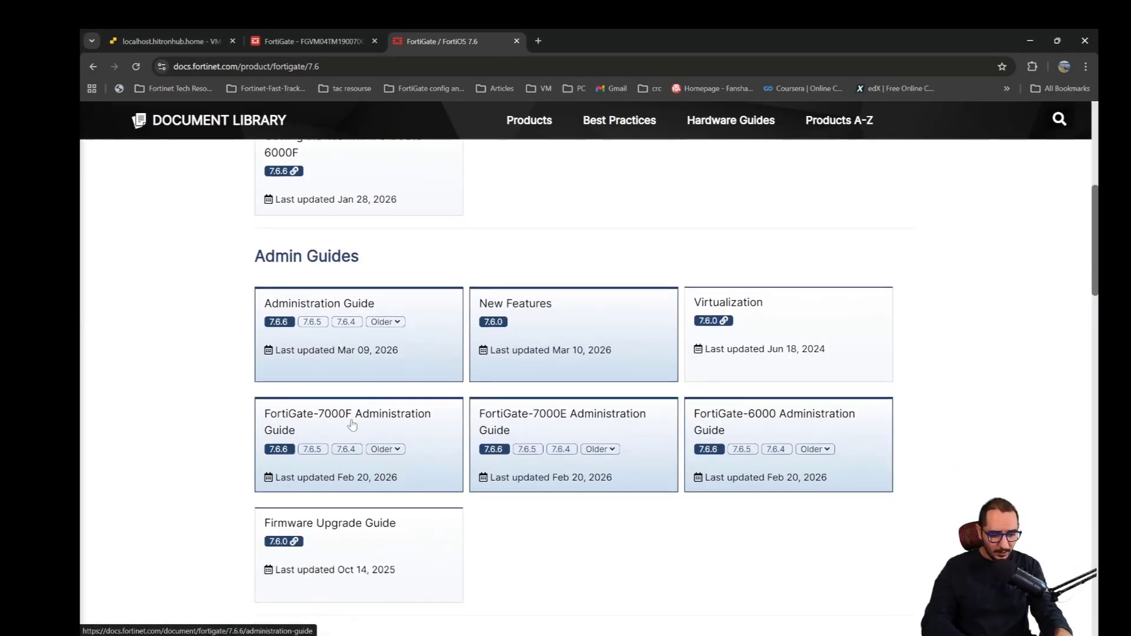
pyautogui.scroll(-10, 353, 425)
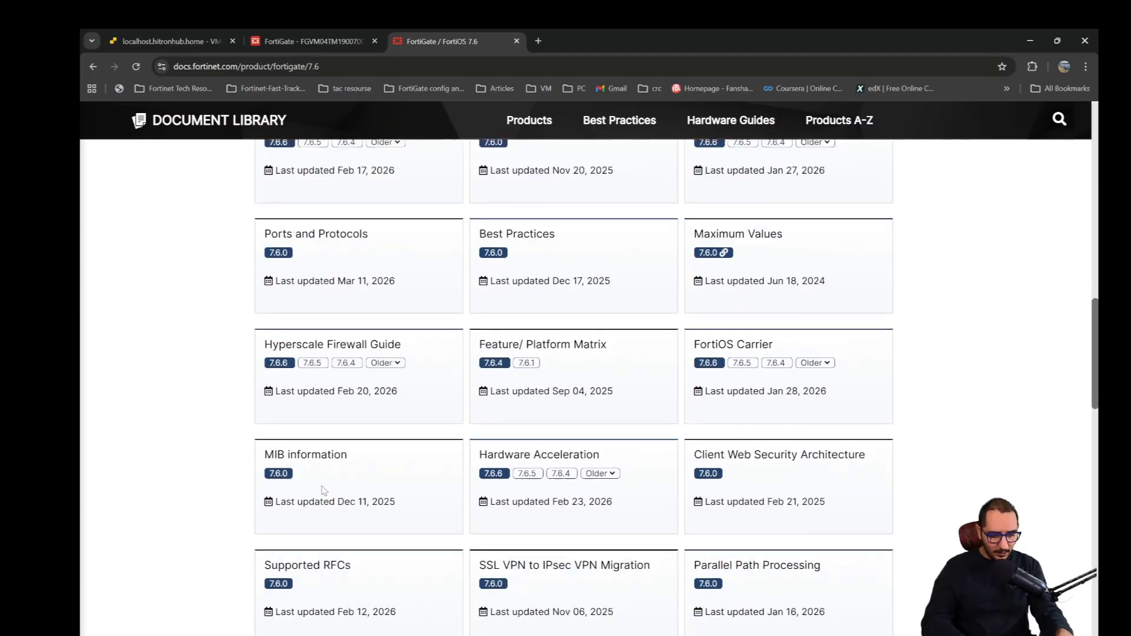
pyautogui.scroll(-5, 324, 490)
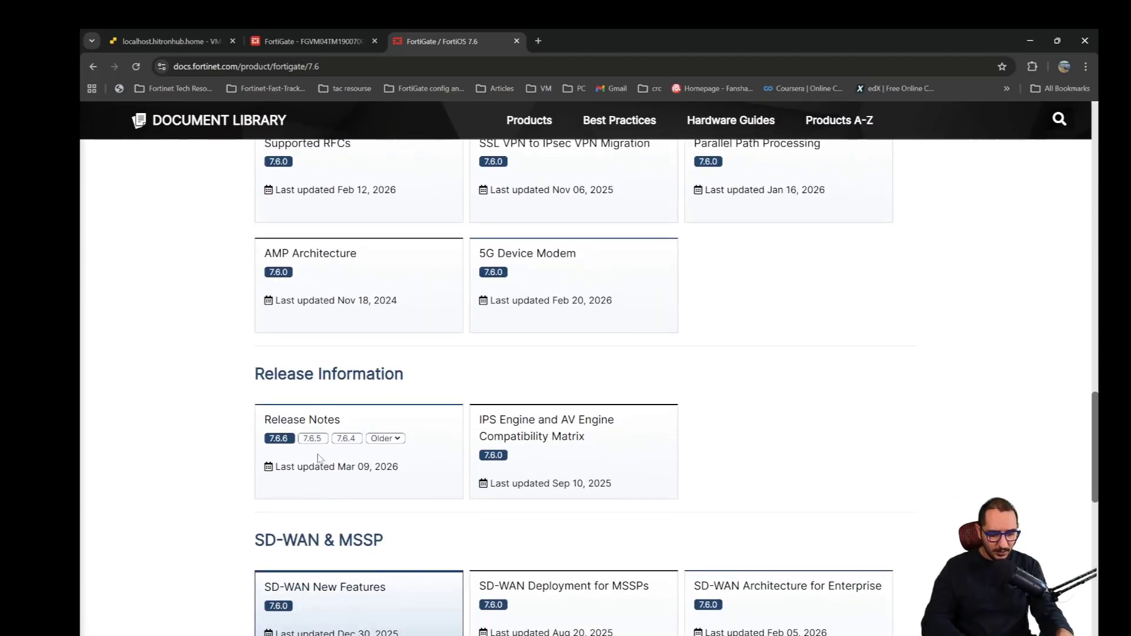
pyautogui.click(400, 442)
pyautogui.click(386, 458)
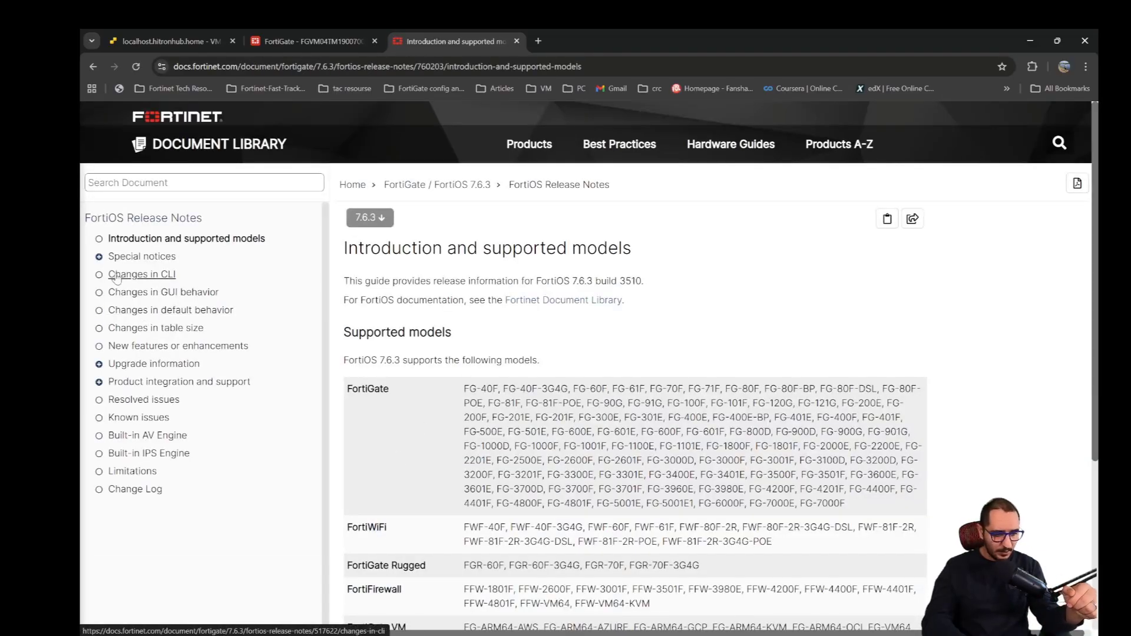
# - Open the special notice "SSL VPN tunnel mode replaced with IPsec VPN" in the 7.6.3 release notes
pyautogui.click(99, 260)
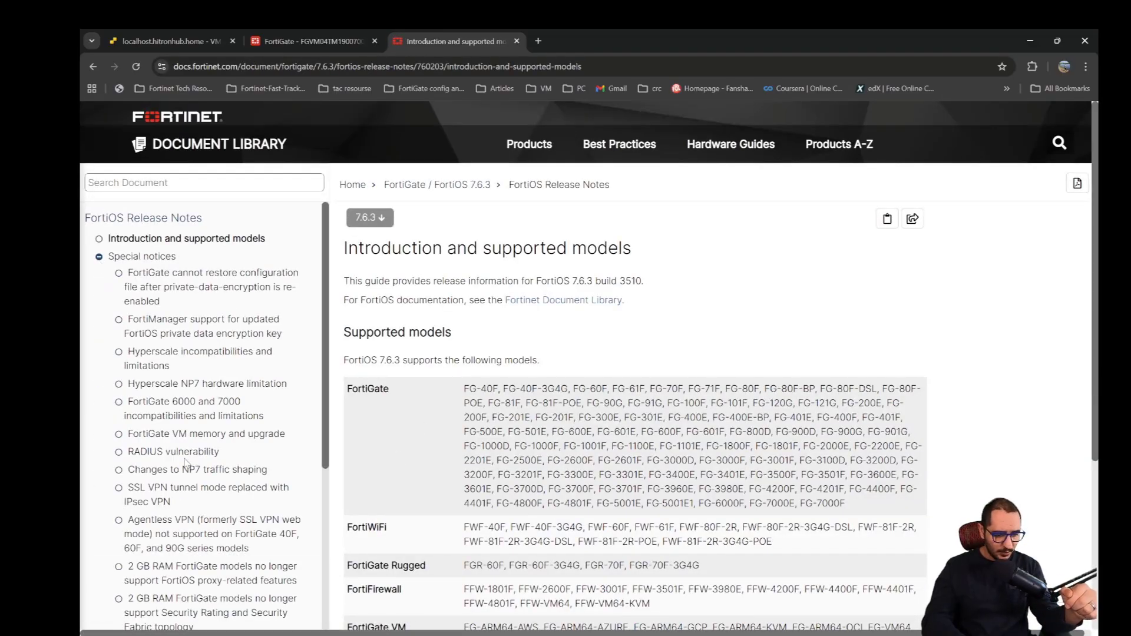
pyautogui.scroll(-1, 186, 463)
pyautogui.scroll(-1, 187, 464)
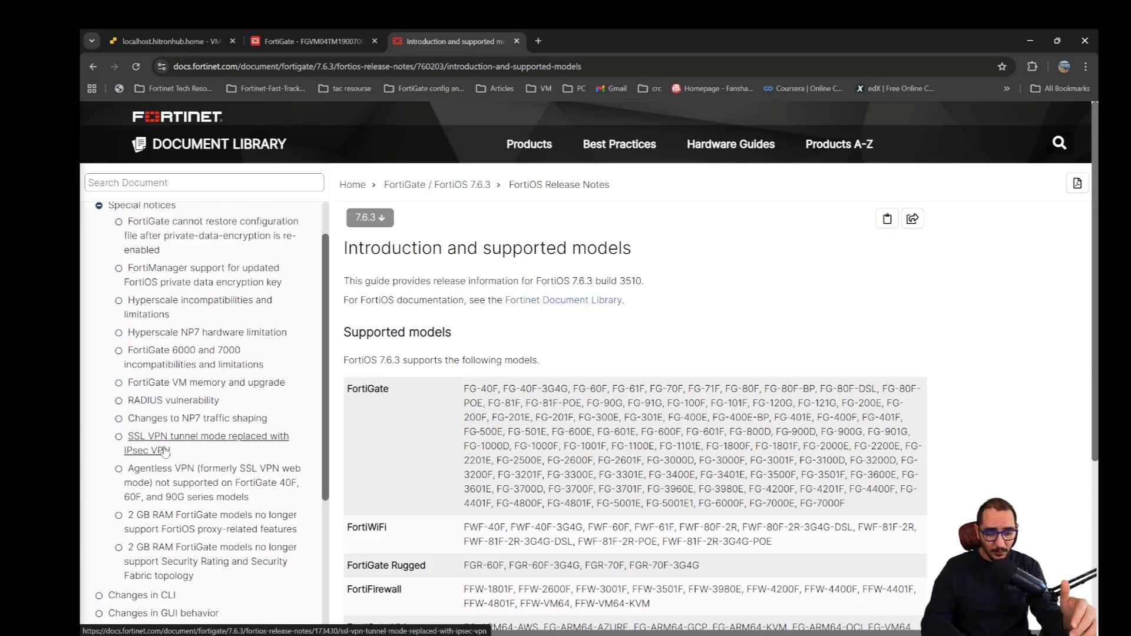
pyautogui.click(165, 452)
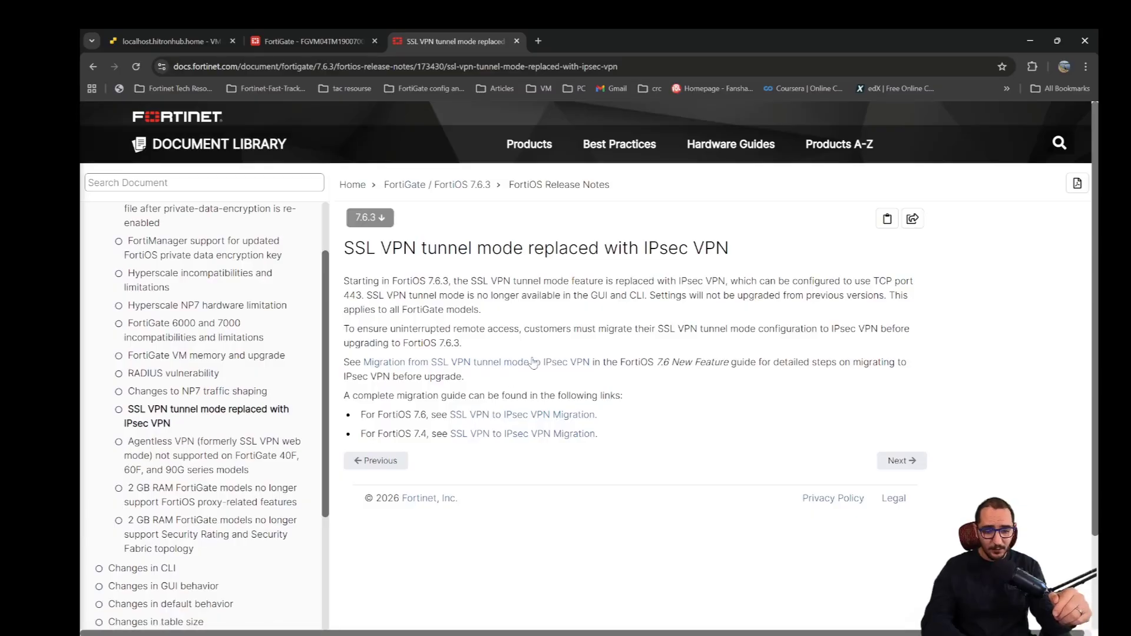
# - Read the notice's paragraphs on replacing SSL VPN tunnel mode with IPsec VPN and migrating before the FortiOS 7.6.3 upgrade
pyautogui.moveTo(370, 285); pyautogui.dragTo(485, 323)
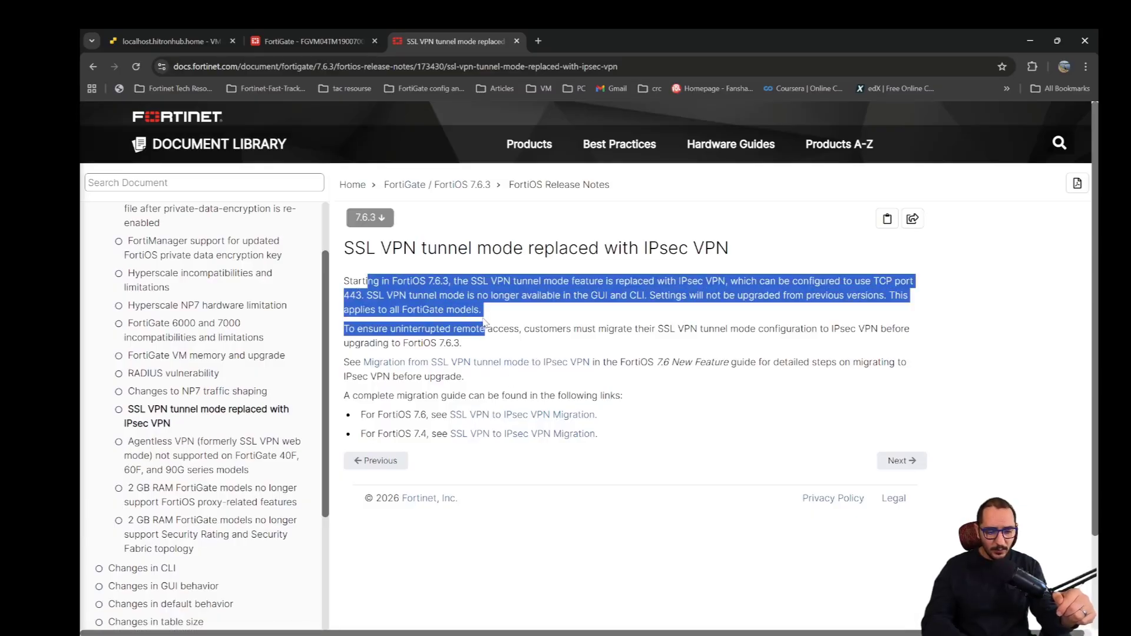
pyautogui.click(443, 292)
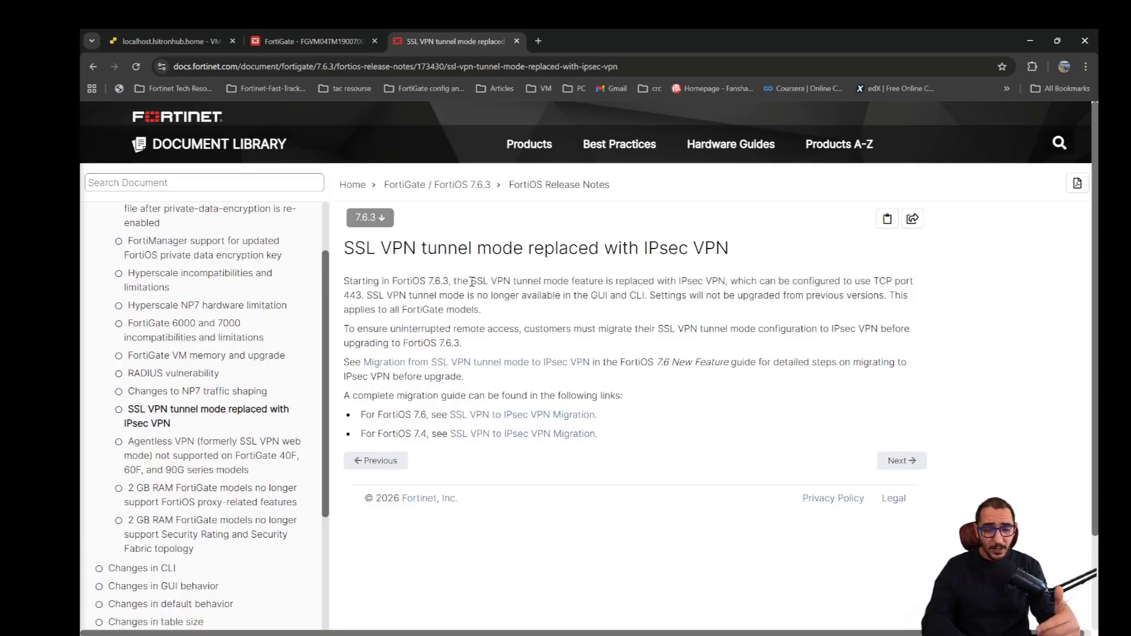
pyautogui.moveTo(482, 282); pyautogui.dragTo(727, 285)
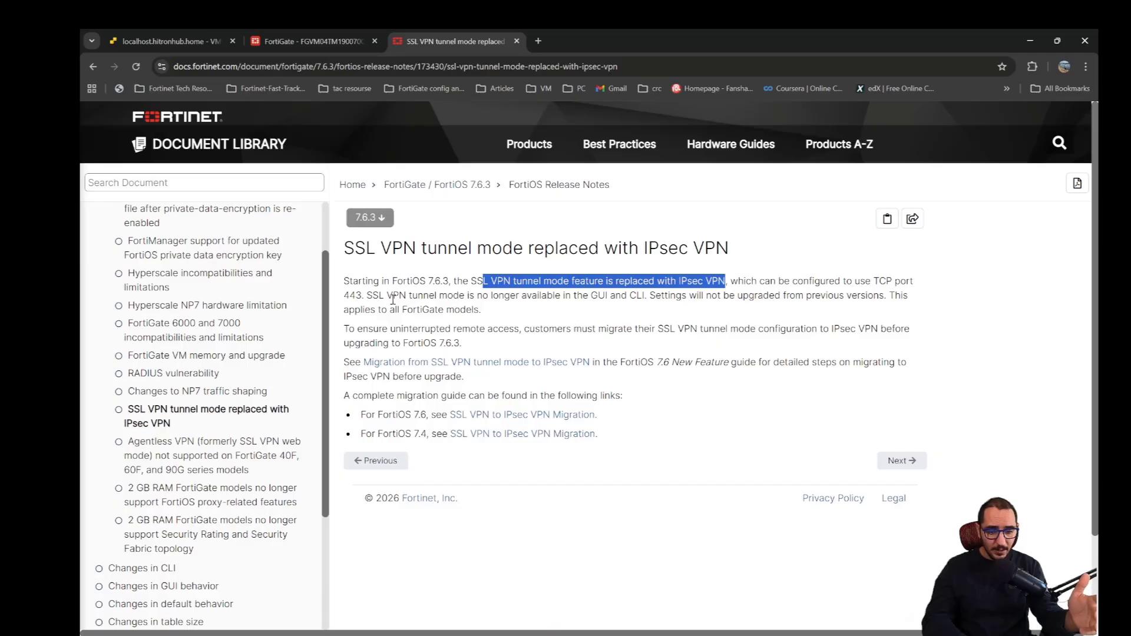
pyautogui.moveTo(367, 295); pyautogui.dragTo(885, 296)
pyautogui.click(423, 326)
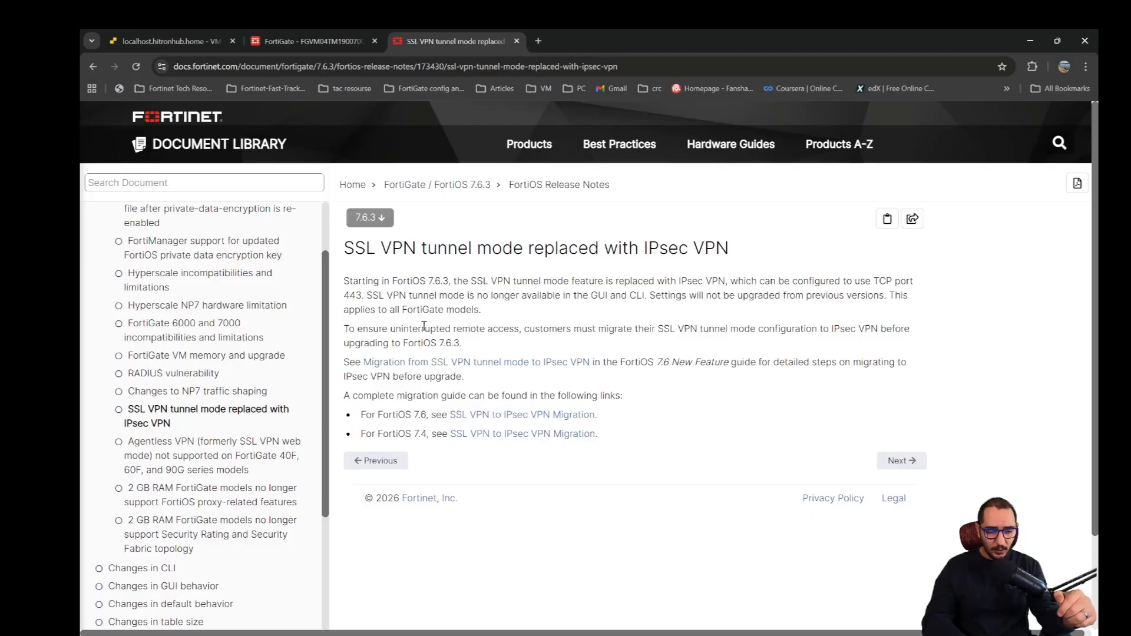
pyautogui.moveTo(352, 331); pyautogui.dragTo(572, 345)
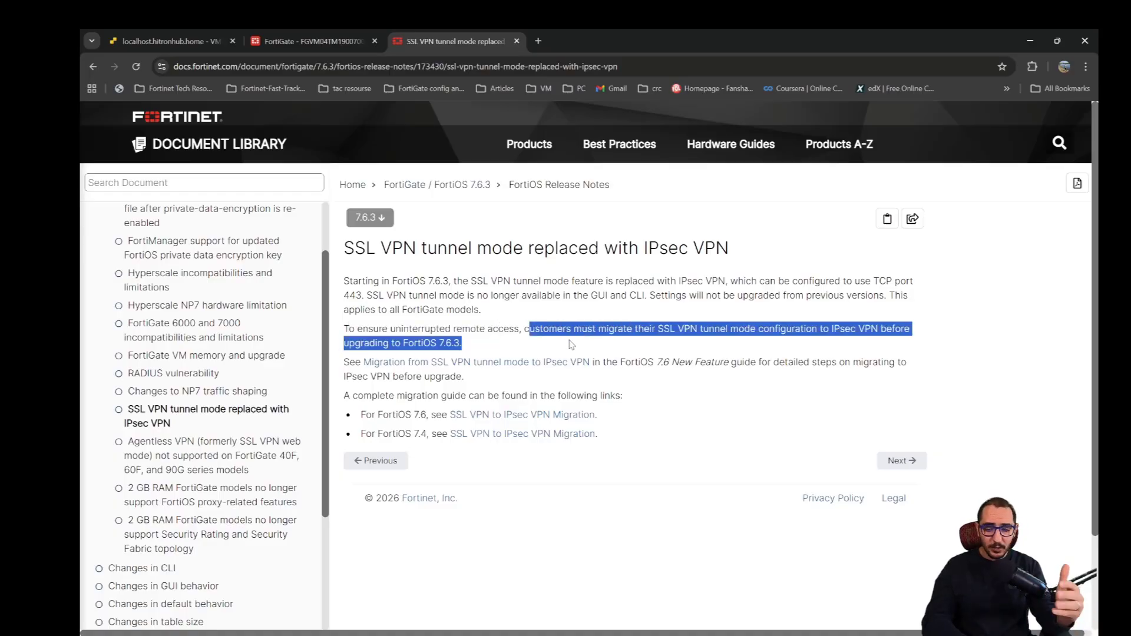
pyautogui.click(540, 353)
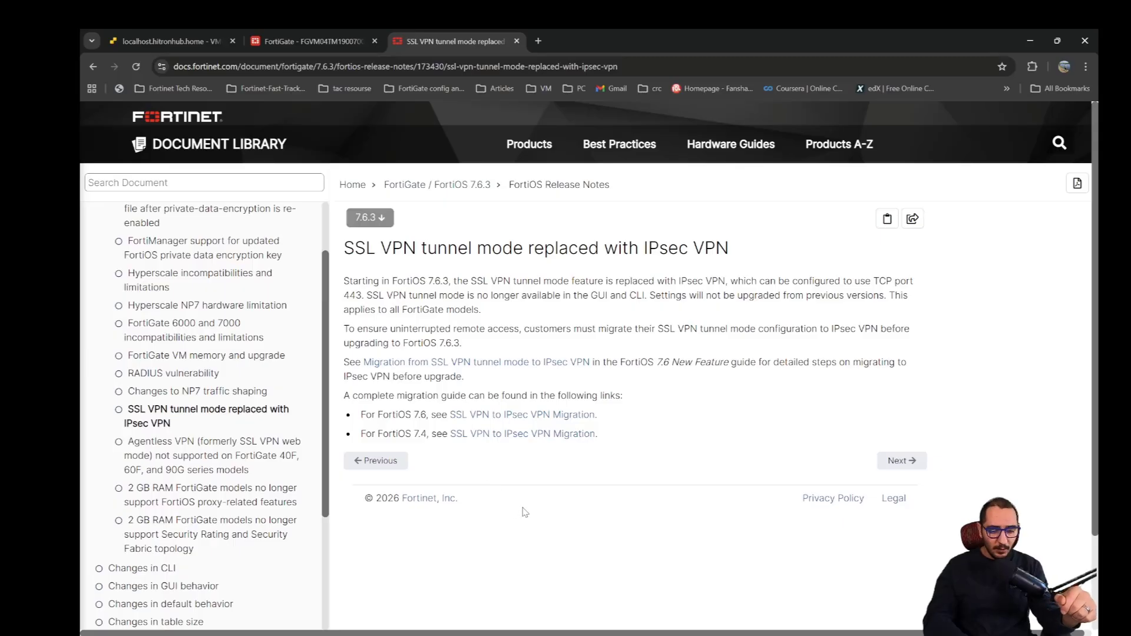
# - Open the SSL VPN to IPsec VPN Migration guide for FortiOS 7.6 at Design considerations under Migration basics
pyautogui.click(511, 417)
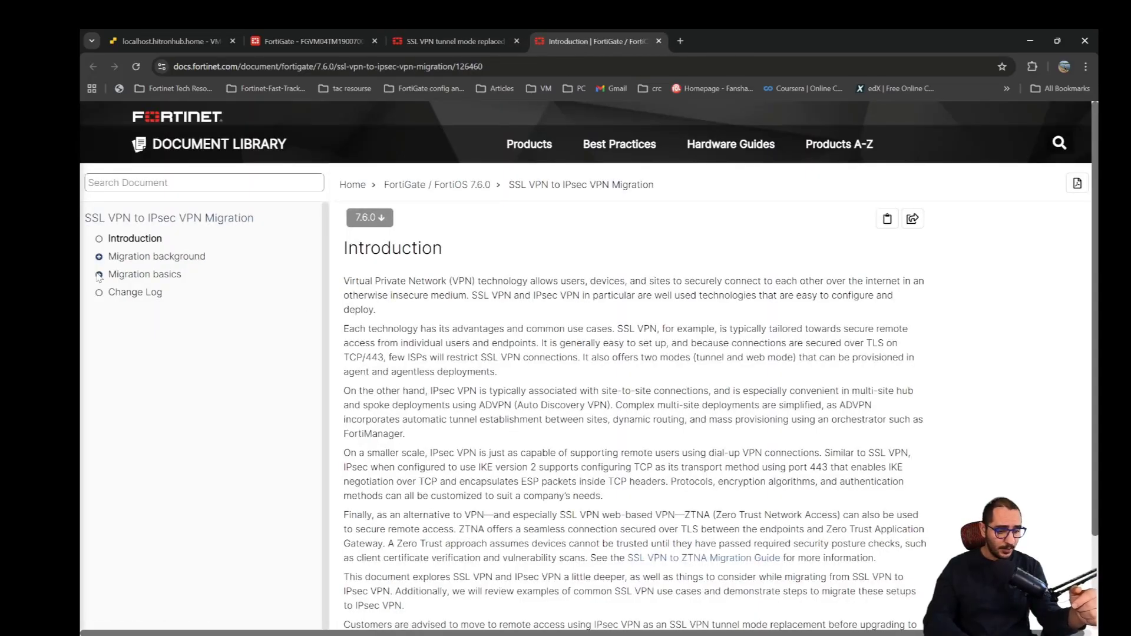
pyautogui.click(99, 274)
pyautogui.click(170, 293)
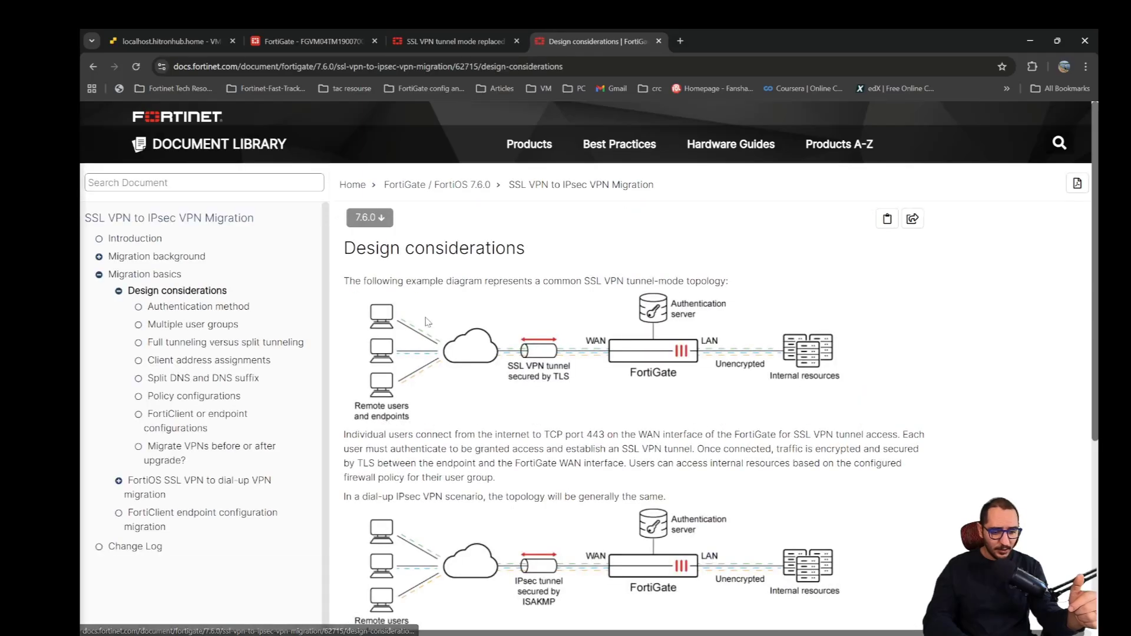
# - Examine the SSL VPN tunnel-mode topology diagram and its description on the Design considerations page
pyautogui.scroll(-1, 522, 305)
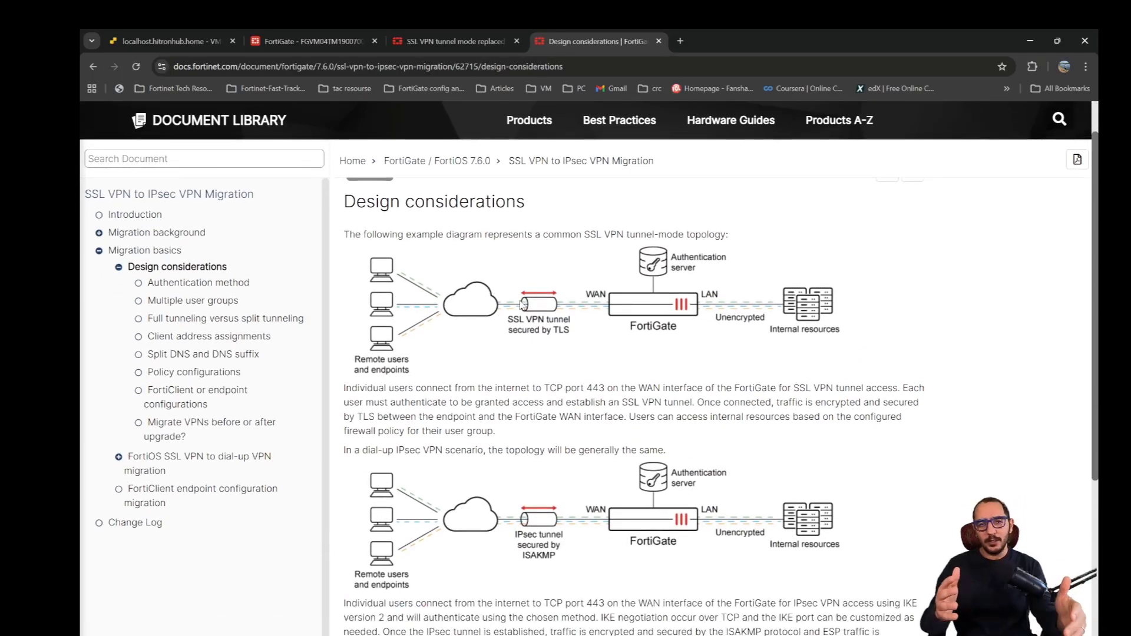
pyautogui.scroll(1, 495, 368)
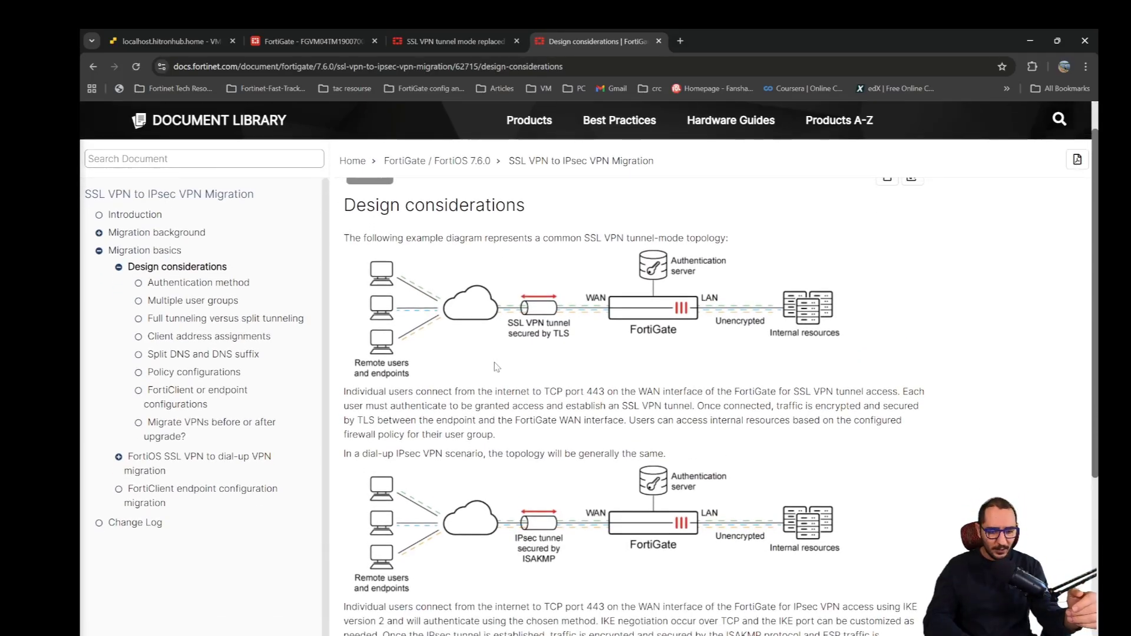
pyautogui.scroll(-1, 494, 395)
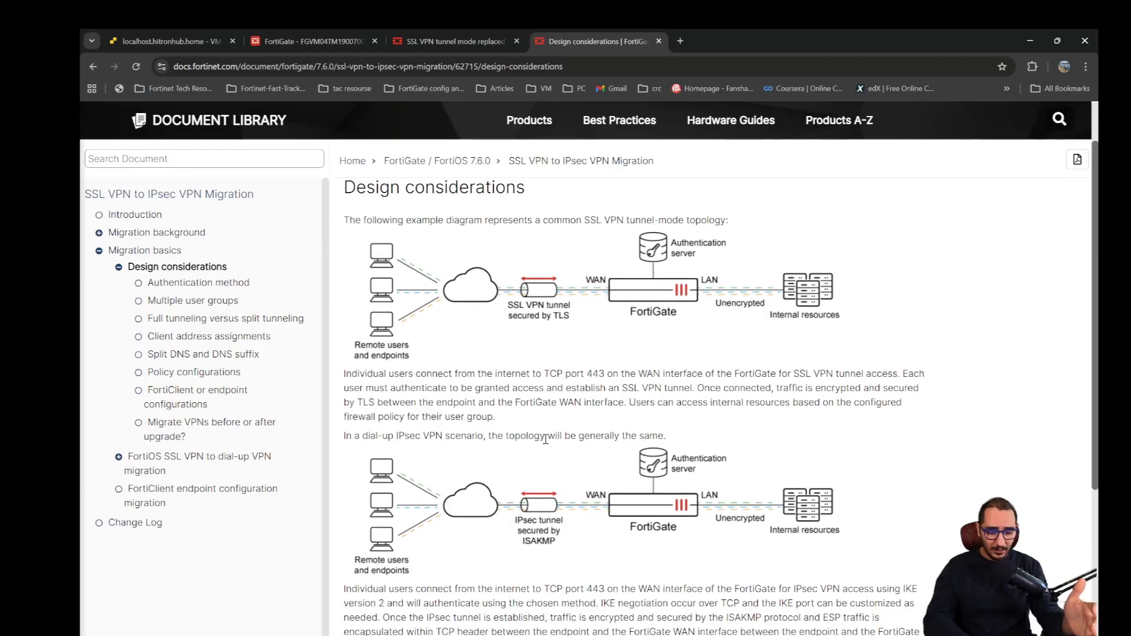
pyautogui.scroll(1, 539, 436)
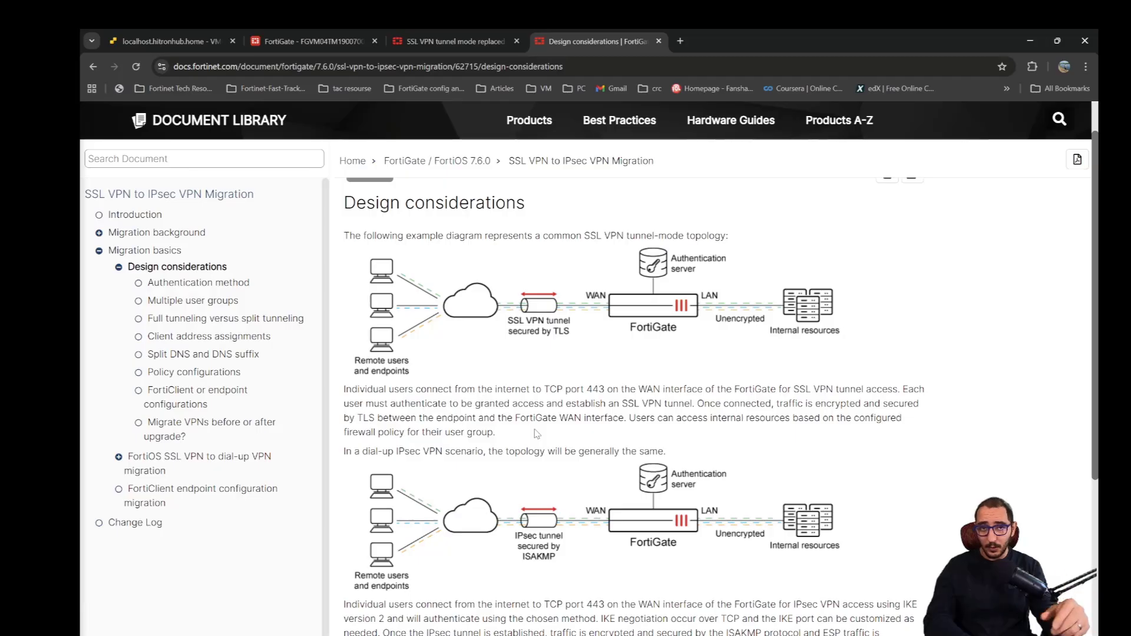
pyautogui.scroll(1, 494, 416)
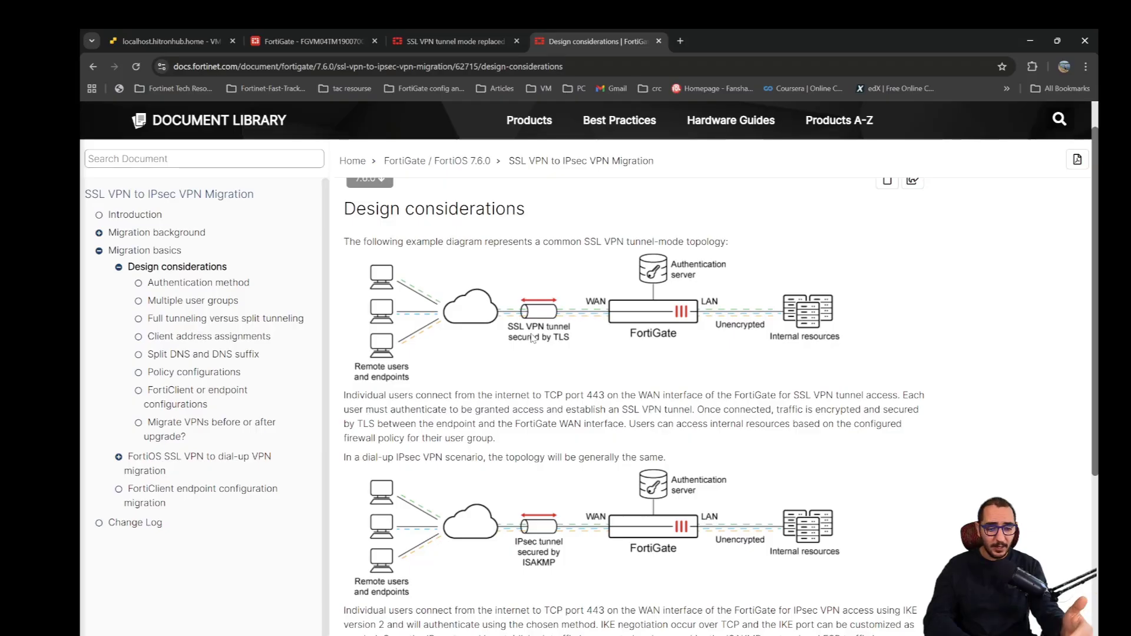
pyautogui.scroll(1, 532, 338)
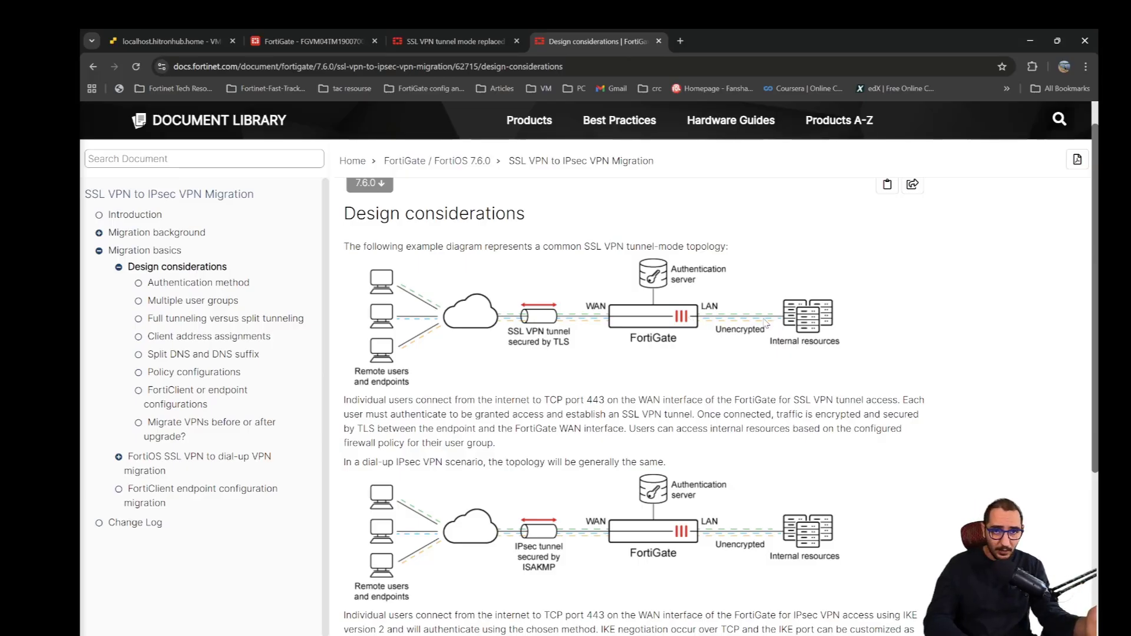
pyautogui.scroll(-1, 681, 456)
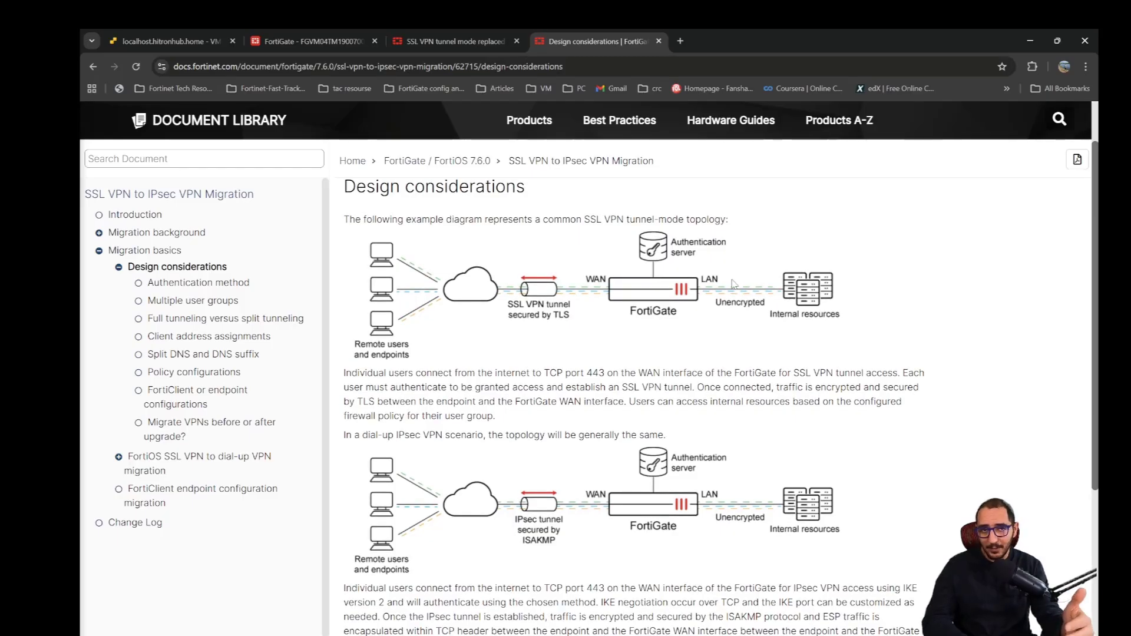
pyautogui.scroll(-2, 703, 308)
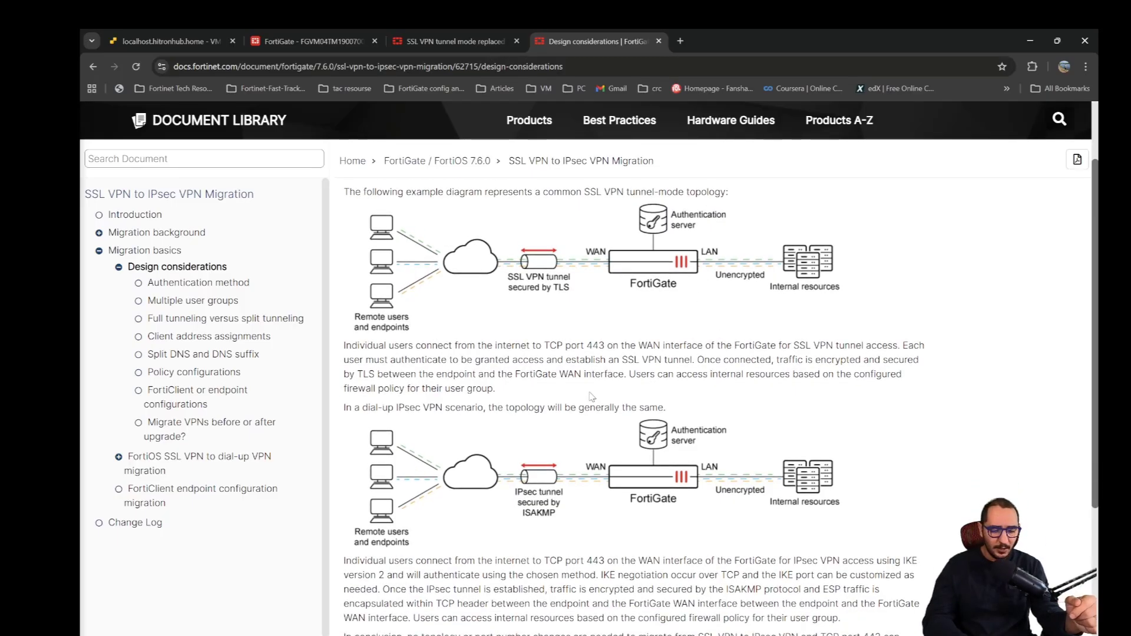
# - Highlight the sentence introducing the dial-up IPsec VPN topology and compare its diagram with the SSL VPN one
pyautogui.tripleClick(483, 364)
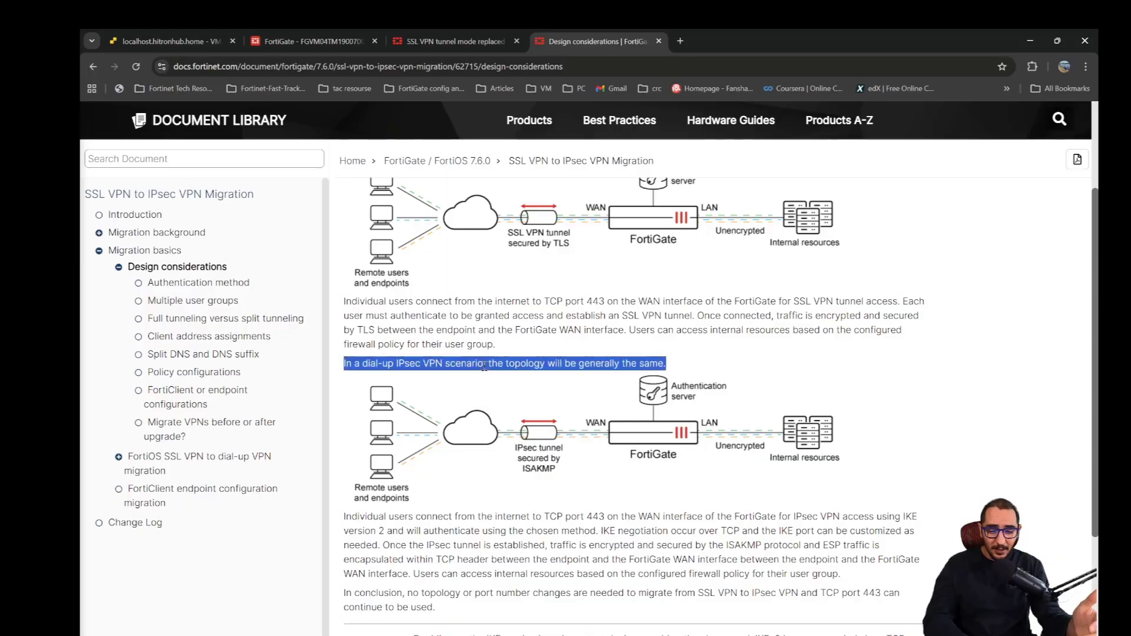
pyautogui.scroll(1, 551, 362)
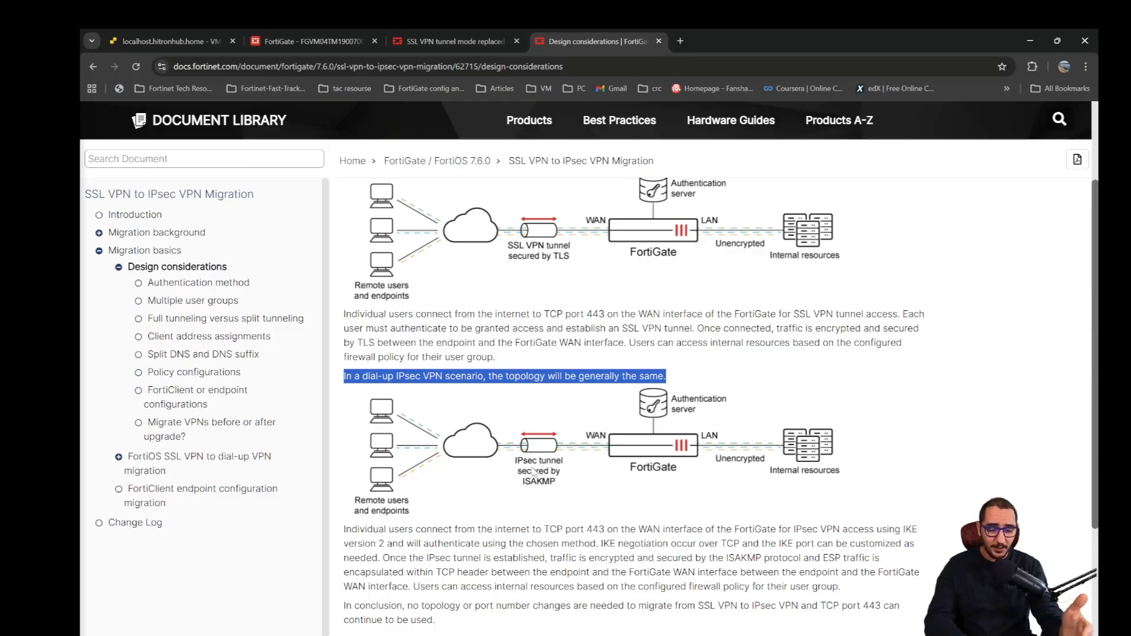
pyautogui.scroll(1, 546, 485)
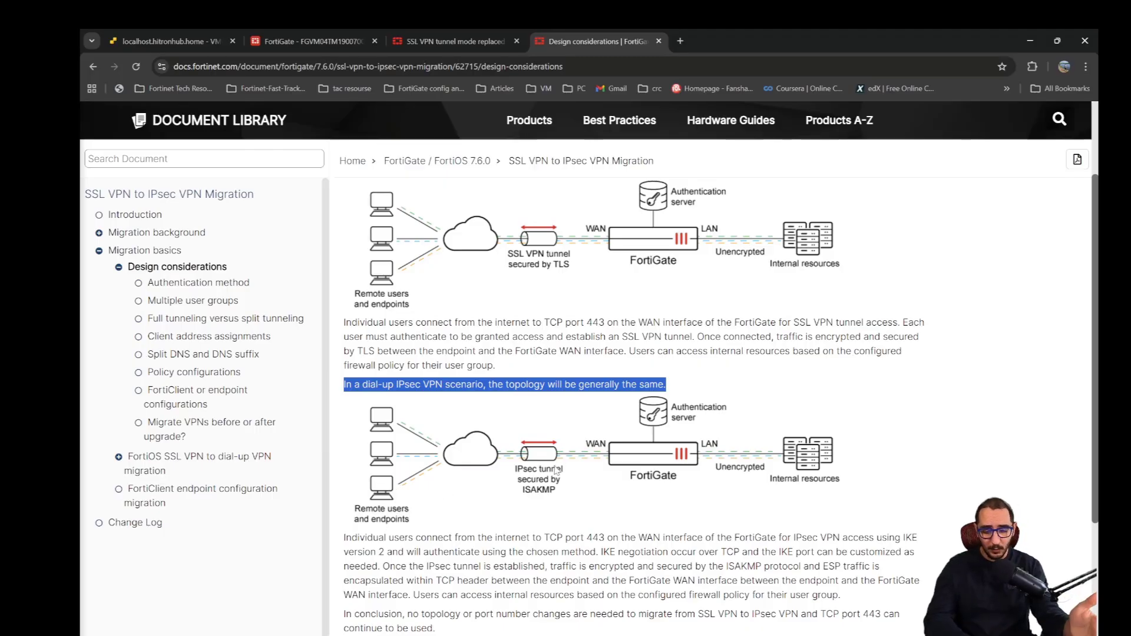
pyautogui.click(575, 348)
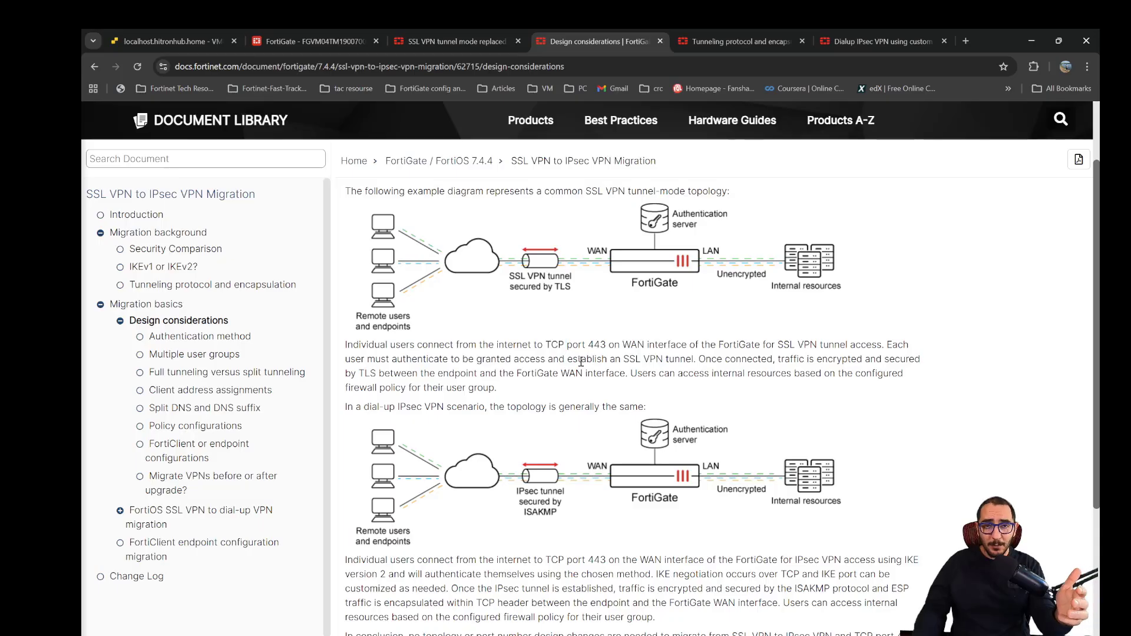
# - Read the dial-up IPsec VPN scenario and the IKE version recommendation on the 7.4.4 Design considerations page
pyautogui.scroll(-1, 580, 361)
pyautogui.scroll(-1, 451, 410)
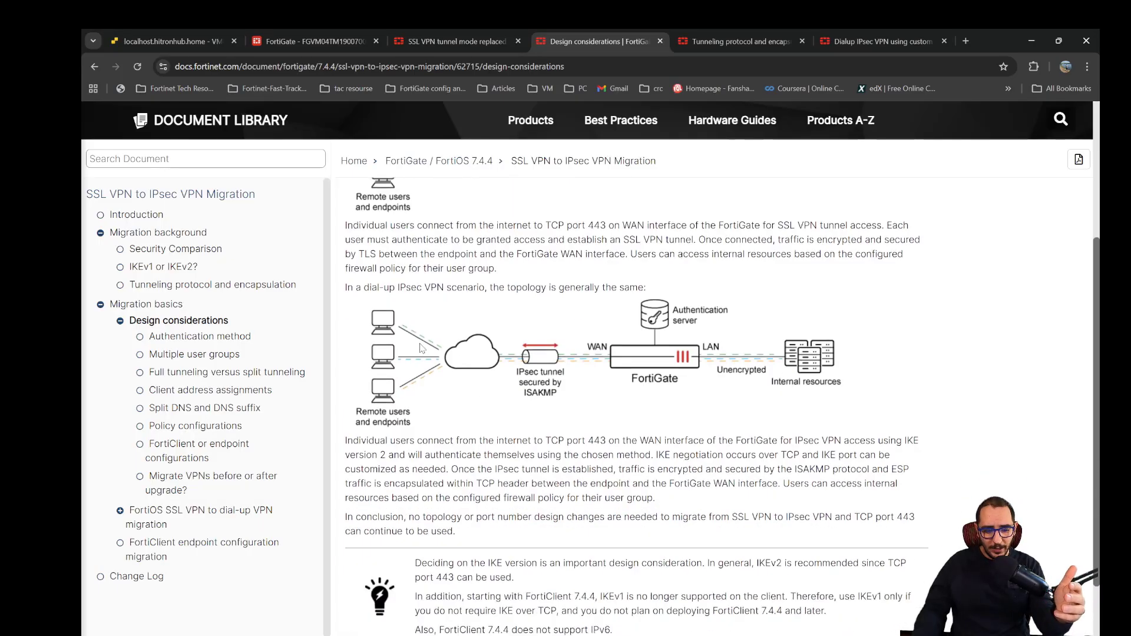
pyautogui.moveTo(364, 289); pyautogui.dragTo(485, 290)
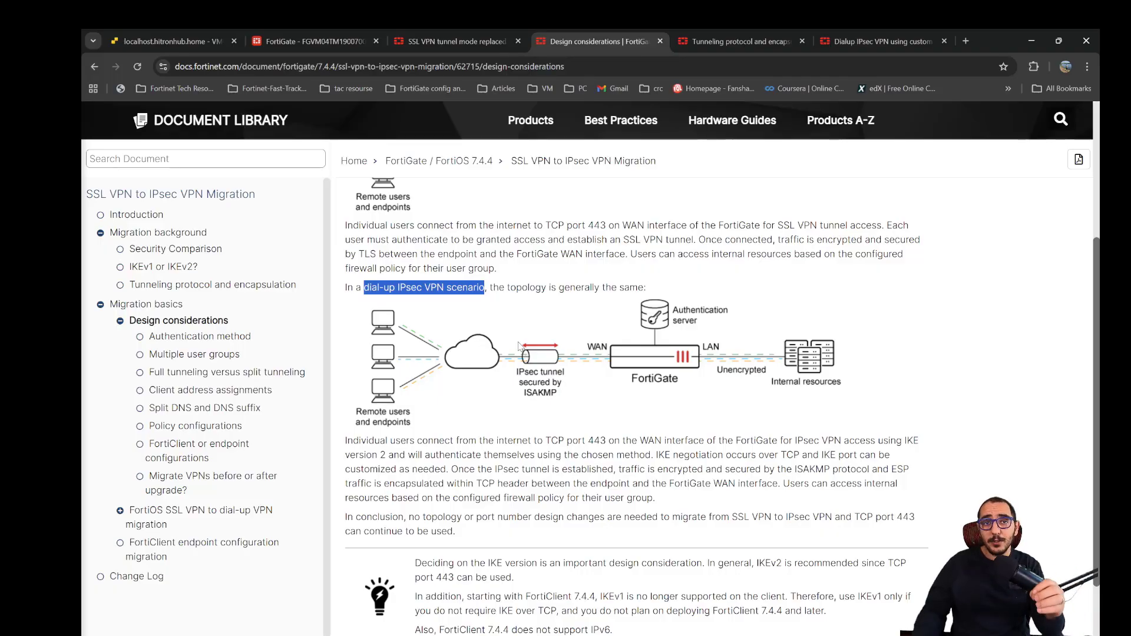
pyautogui.scroll(-1, 518, 353)
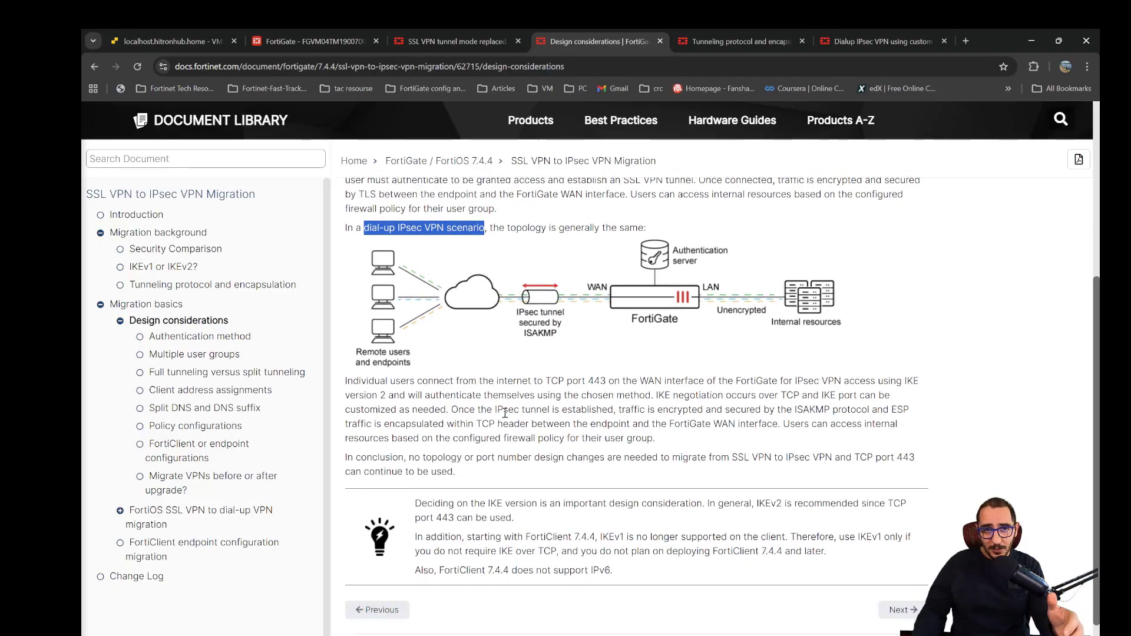
pyautogui.click(745, 457)
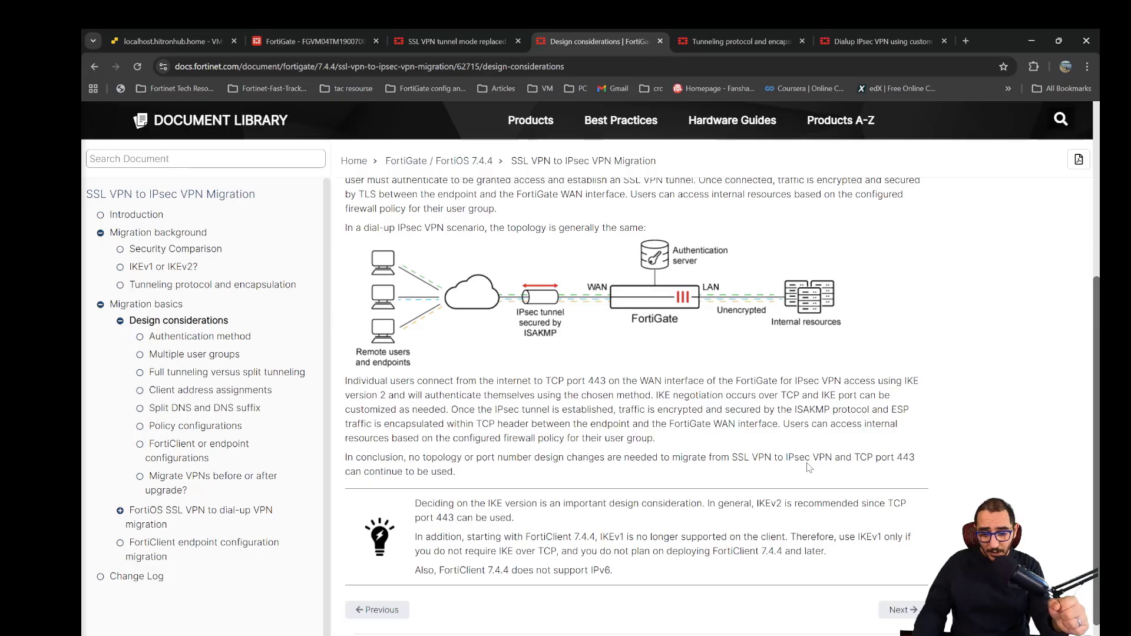
pyautogui.moveTo(758, 504); pyautogui.dragTo(847, 521)
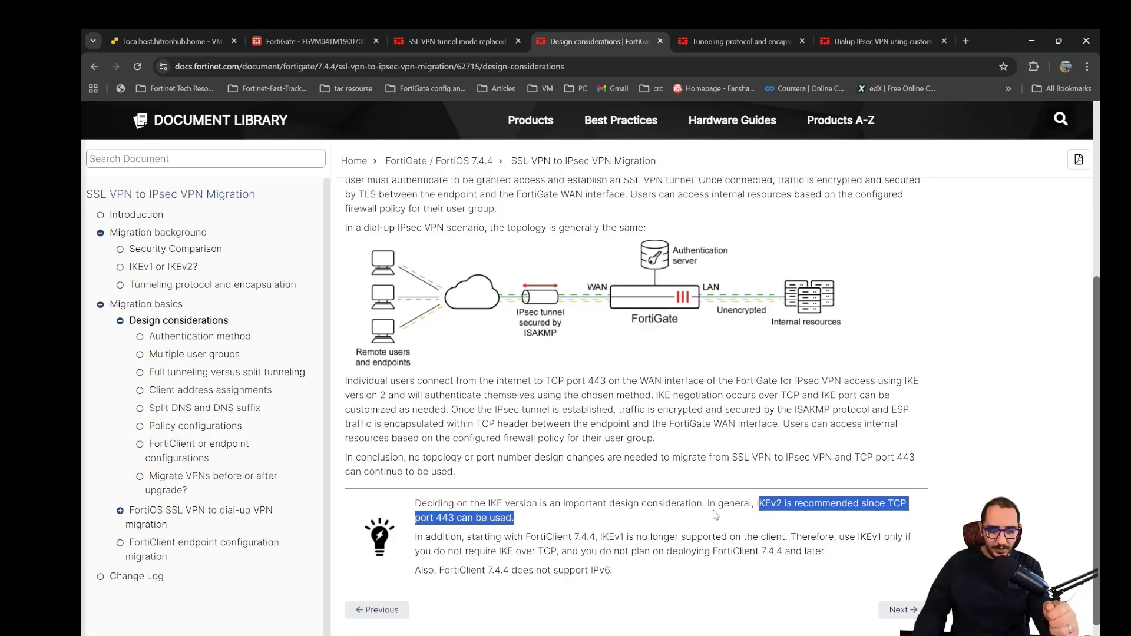
pyautogui.click(674, 523)
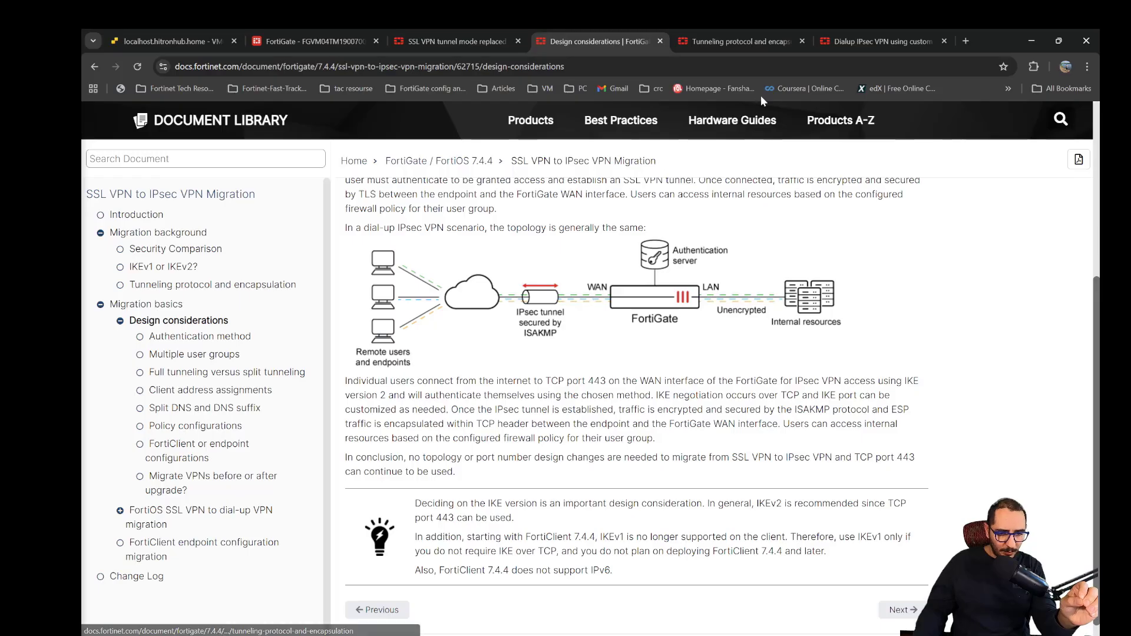
# - Switch to the 7.6.0 Tunneling protocol and encapsulation page and highlight the minimum FortiClient version requirement
pyautogui.click(752, 46)
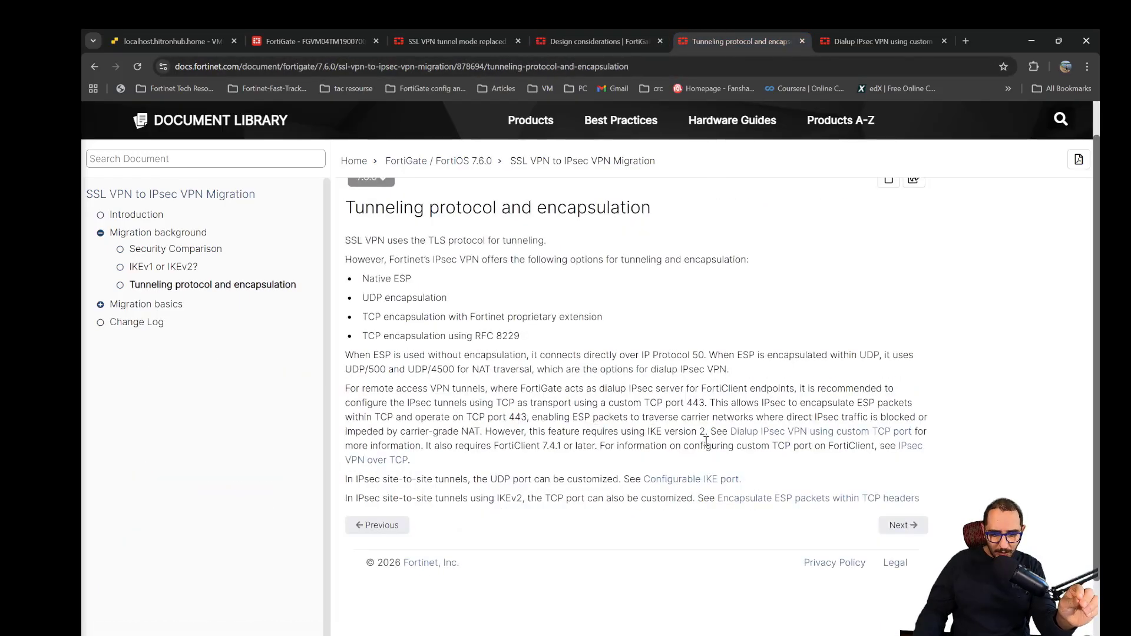
pyautogui.moveTo(454, 446); pyautogui.dragTo(574, 450)
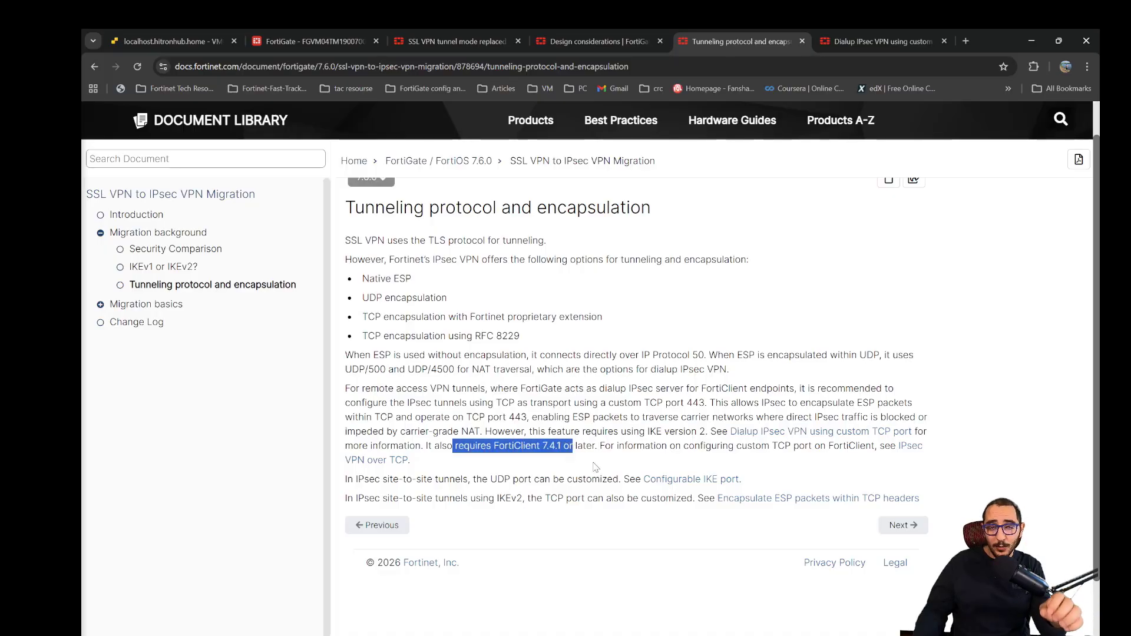
# - Highlight the sentences on the FortiClient version requirement and custom TCP port configuration on the Tunneling protocol and encapsulation page
pyautogui.click(622, 468)
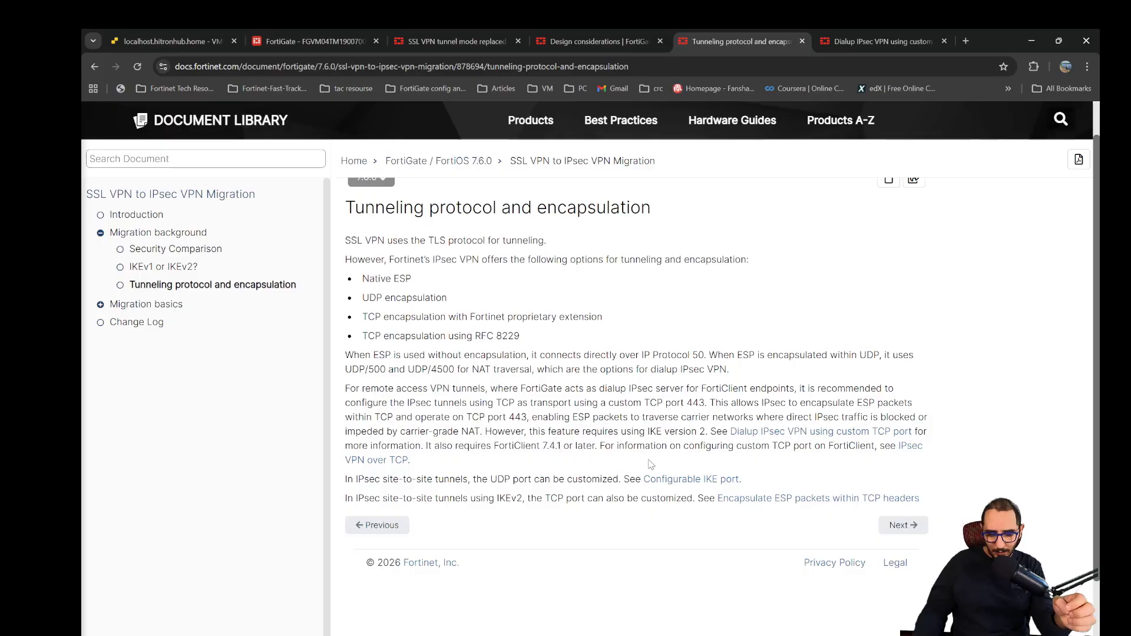
pyautogui.moveTo(635, 463); pyautogui.dragTo(427, 443)
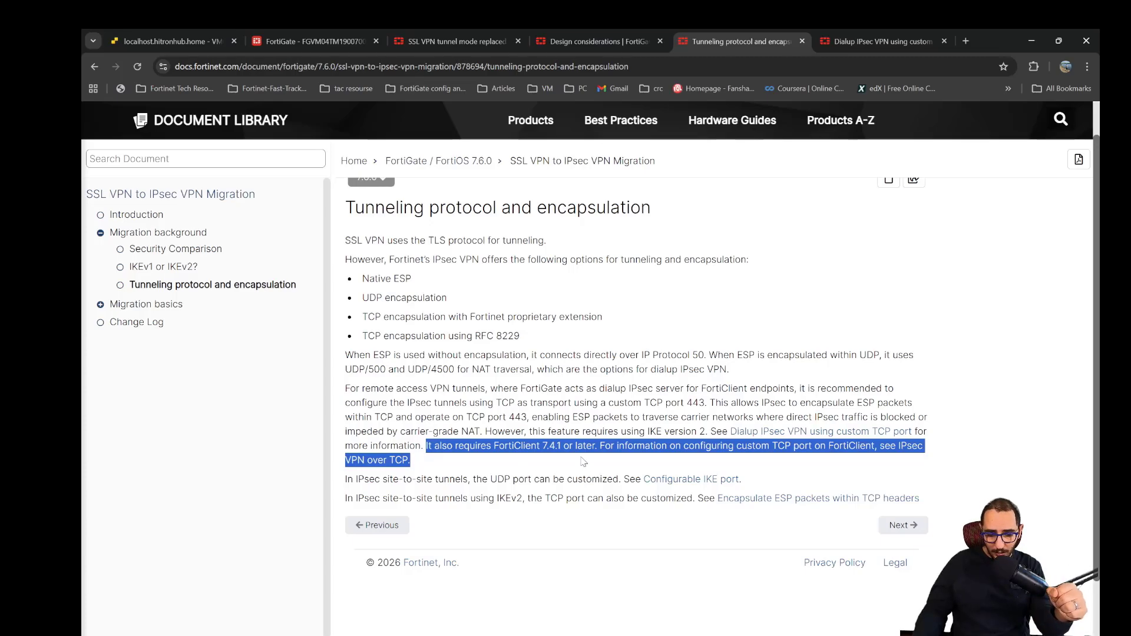
pyautogui.click(584, 461)
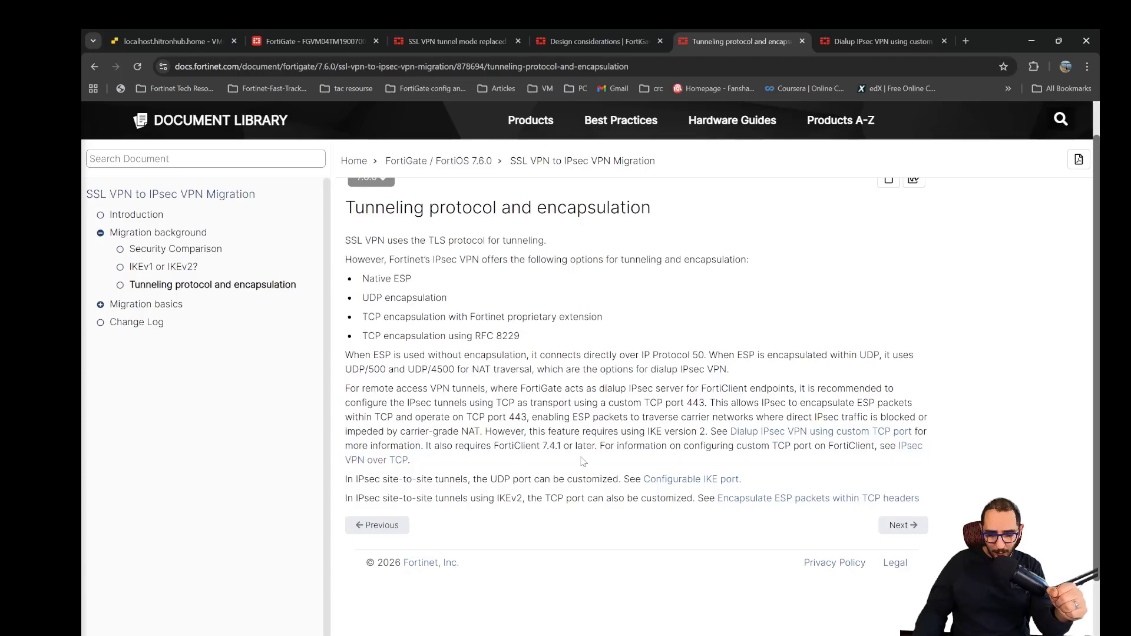
# - Return to the 7.4.4 Design considerations page and highlight the statement about IKEv1 support on the client in the IKE version note
pyautogui.click(585, 39)
pyautogui.scroll(-1, 528, 527)
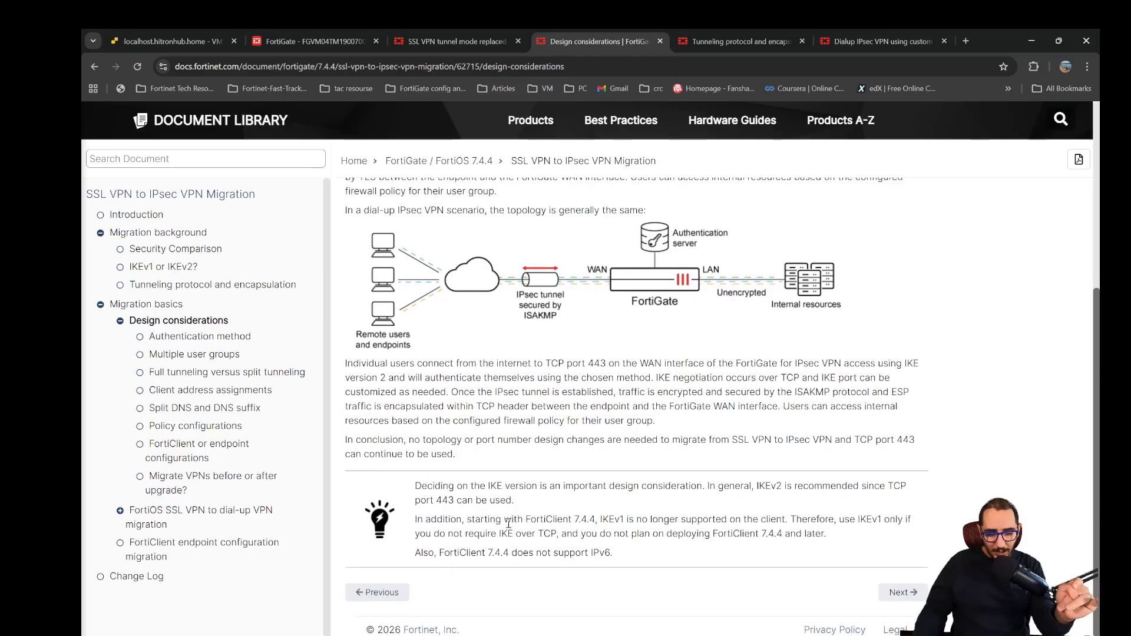
pyautogui.tripleClick(633, 517)
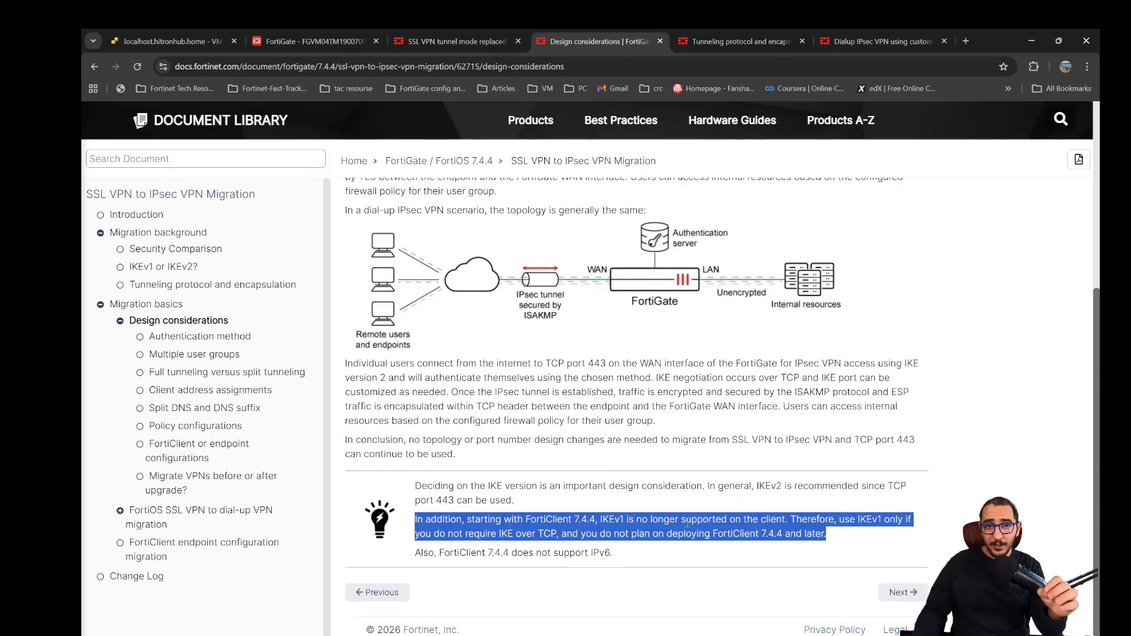
pyautogui.moveTo(600, 519); pyautogui.dragTo(788, 519)
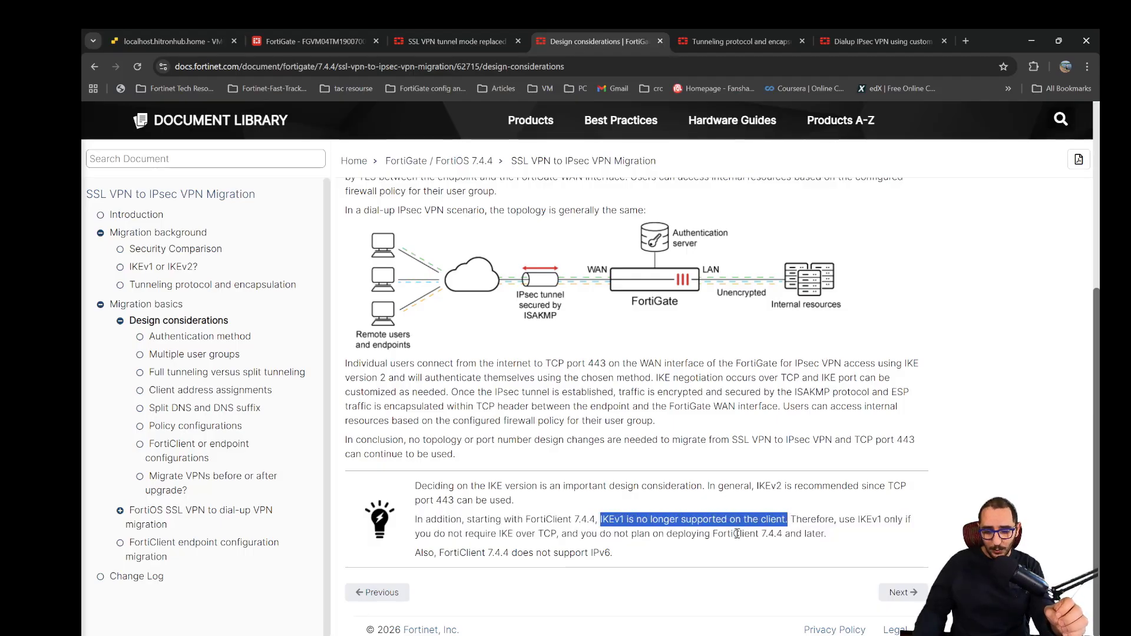
pyautogui.click(775, 532)
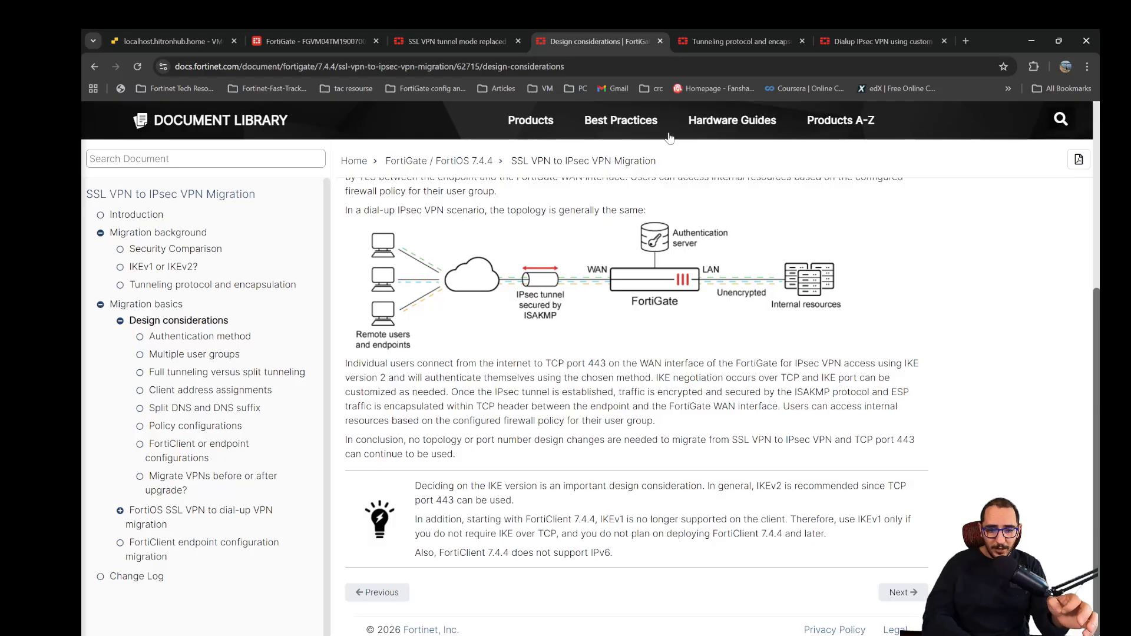
# - Compare the Tunneling protocol and encapsulation page's FortiClient requirement with the Design considerations page's IKE note and dial-up IPsec topology
pyautogui.click(722, 38)
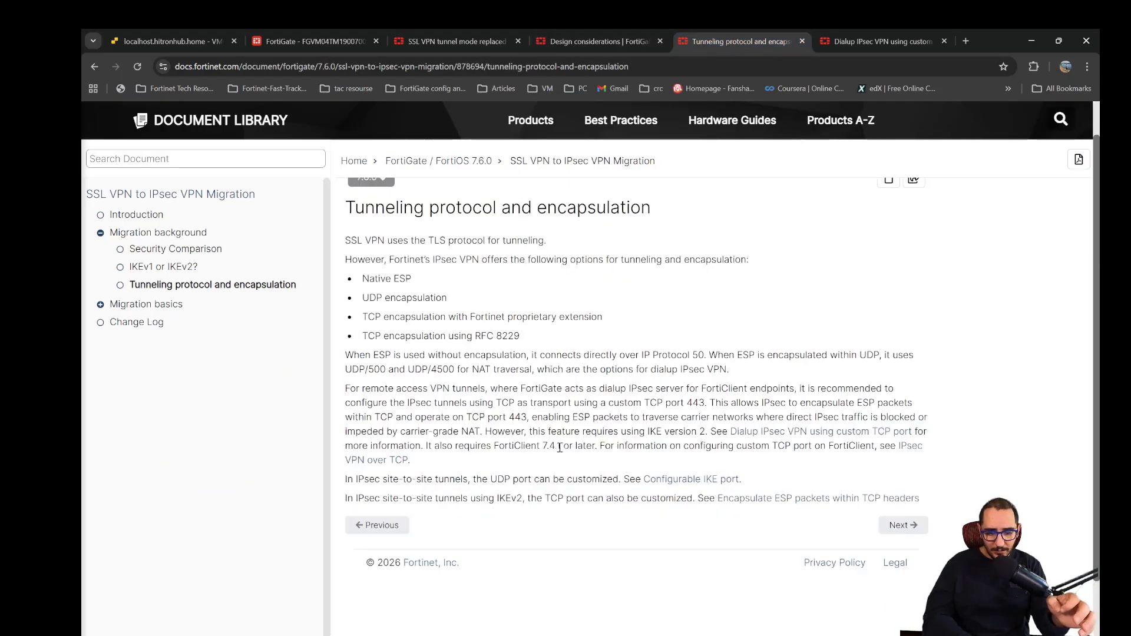
pyautogui.click(582, 44)
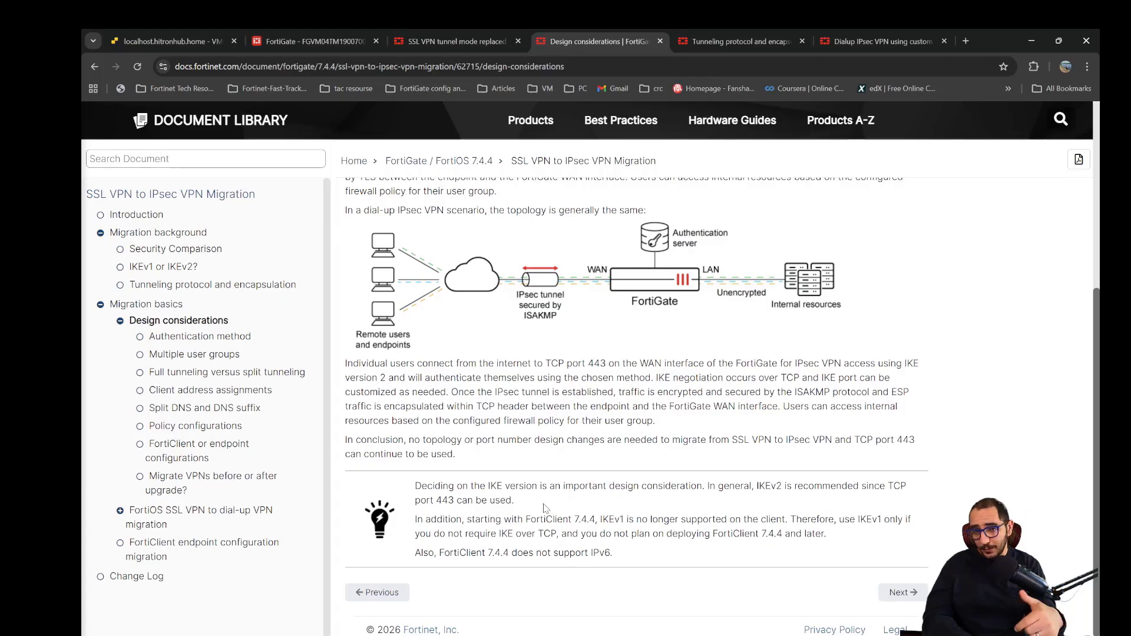
pyautogui.scroll(1, 546, 508)
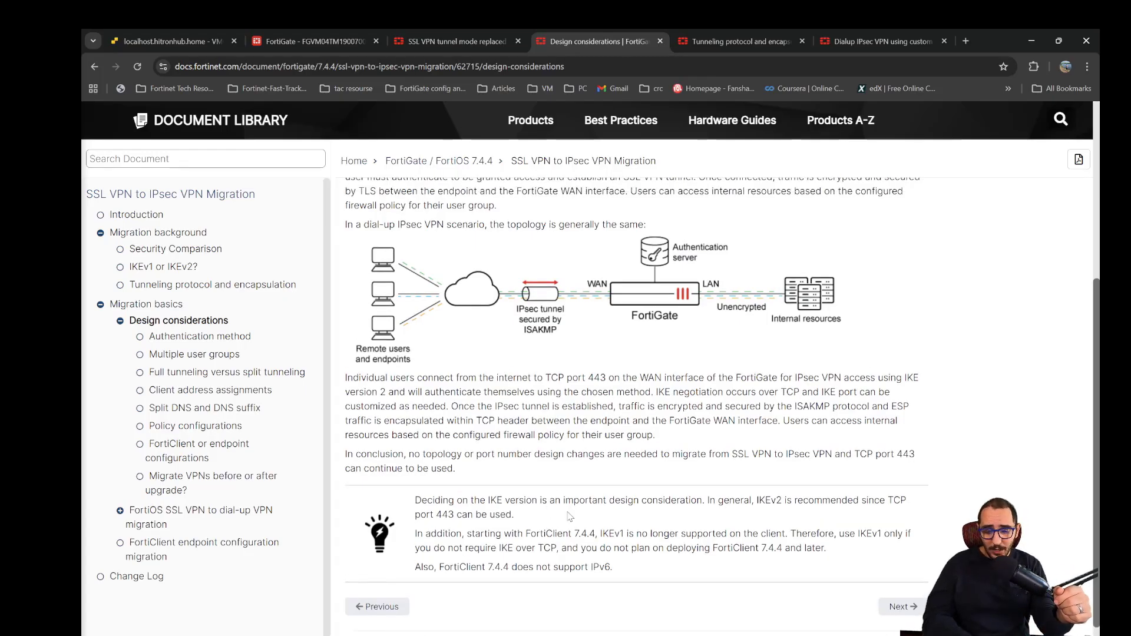
pyautogui.scroll(1, 570, 516)
pyautogui.scroll(3, 572, 495)
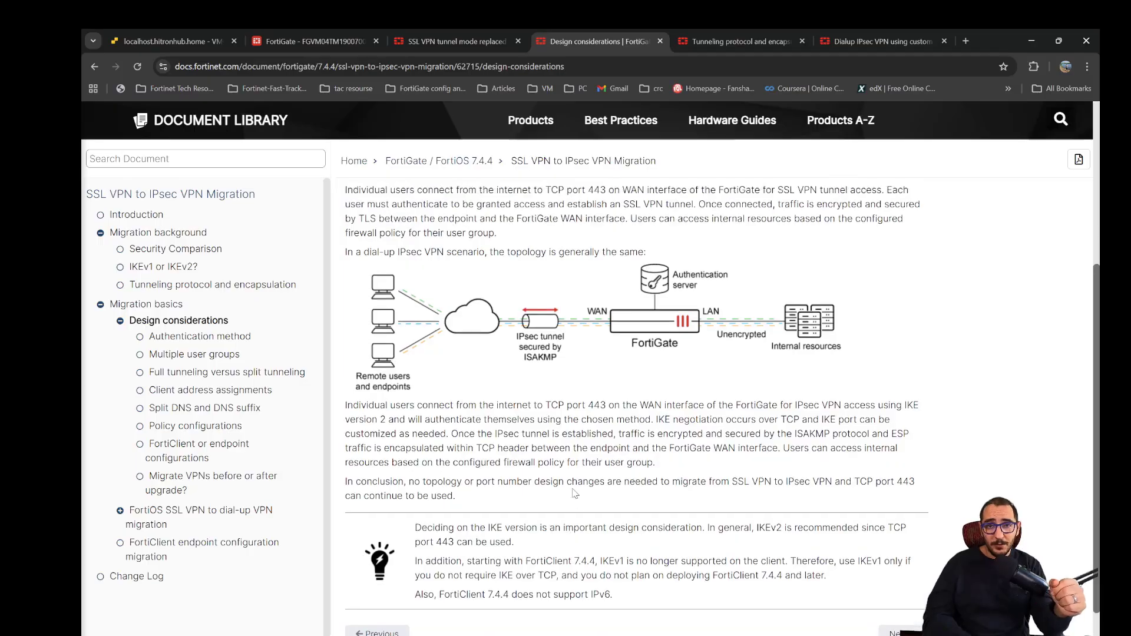
pyautogui.scroll(3, 533, 452)
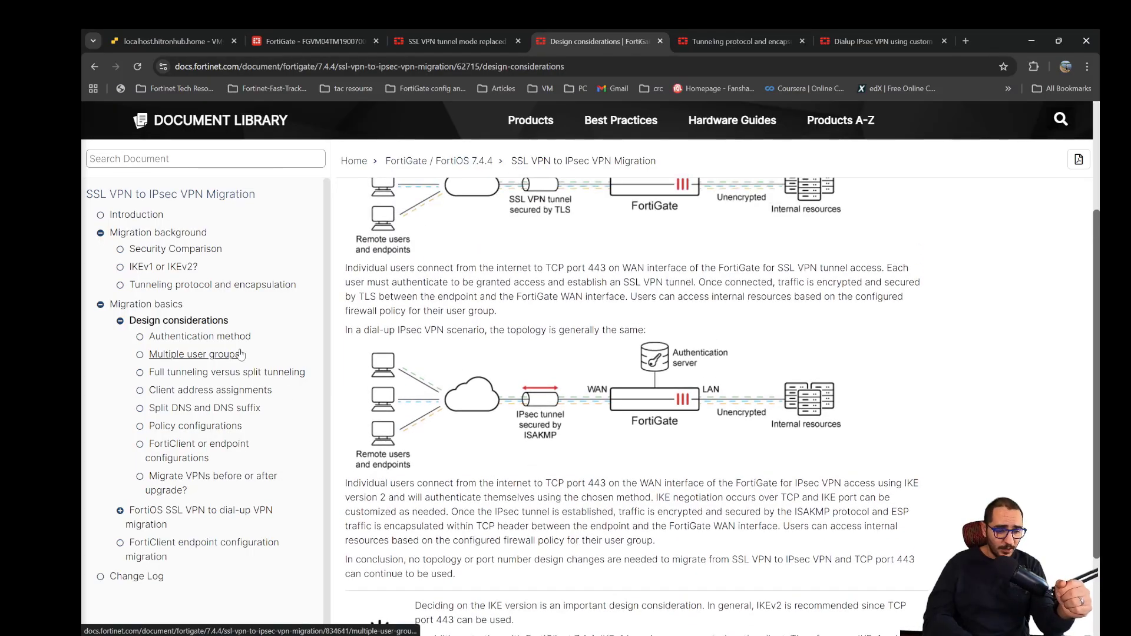
# - Open the "IKEv1 or IKEv2?" page of the migration guide and highlight its paragraph about FortiClient 7.4.4
pyautogui.click(183, 269)
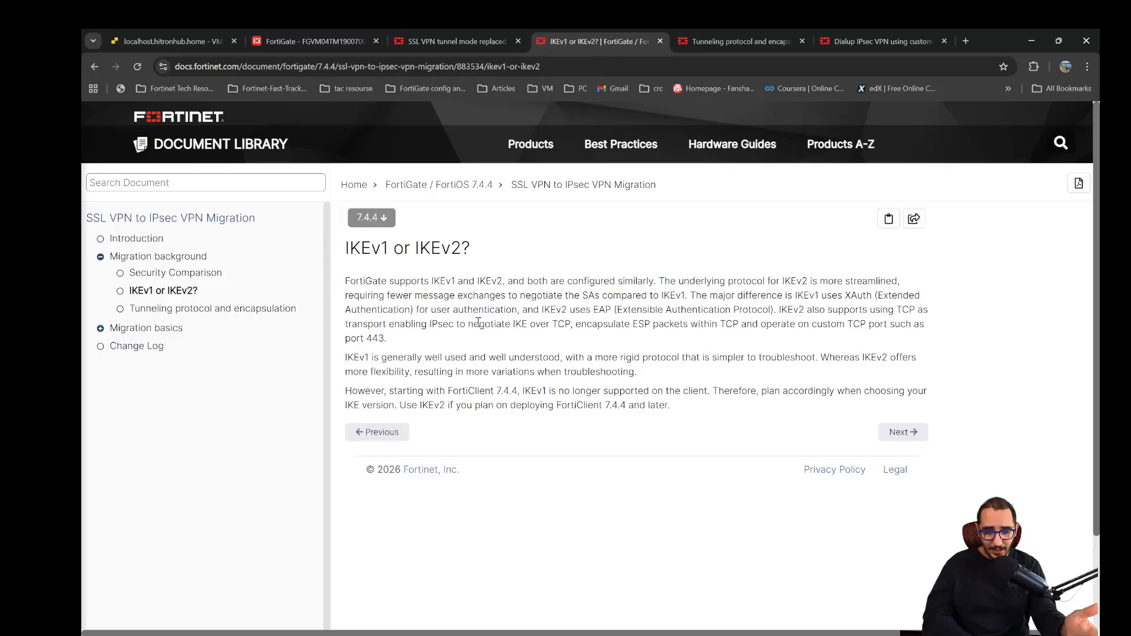
pyautogui.tripleClick(525, 400)
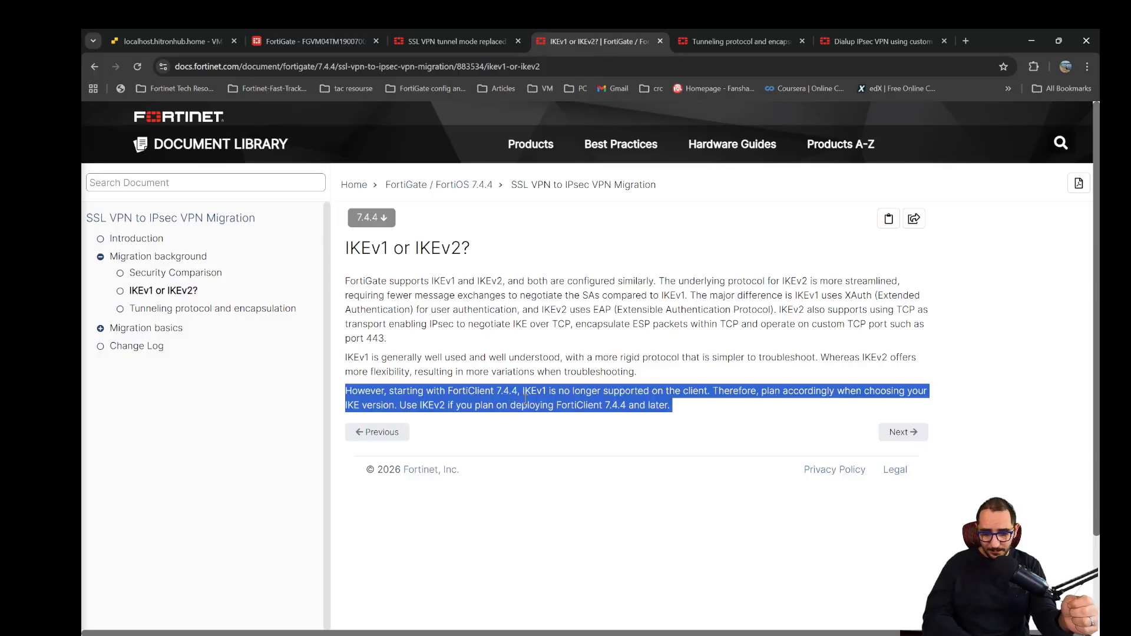
pyautogui.click(494, 368)
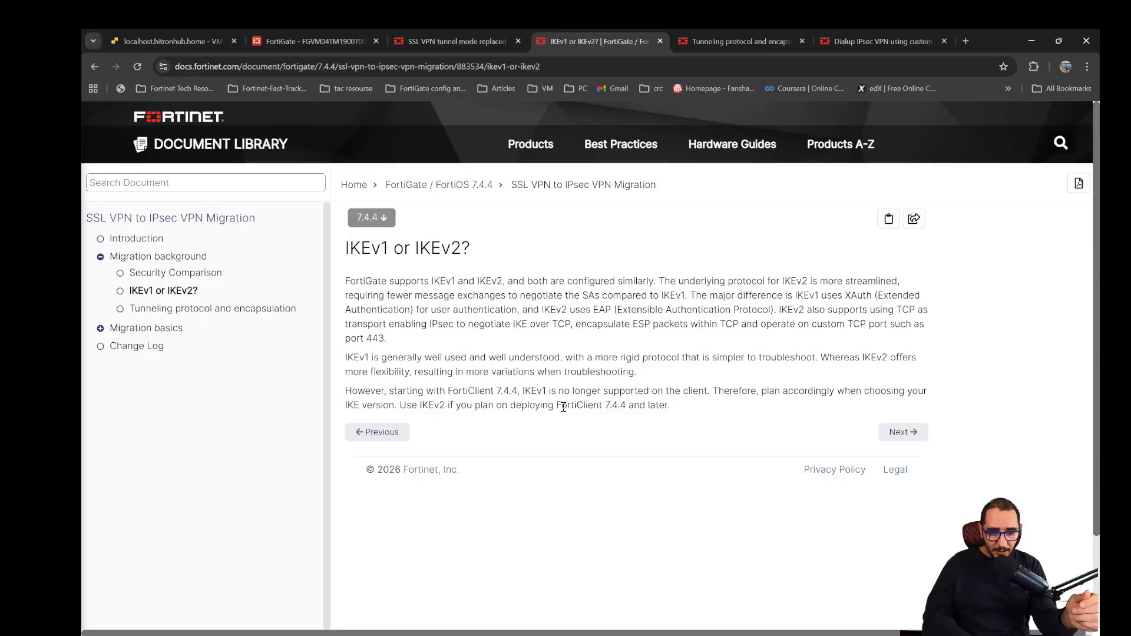
pyautogui.scroll(-1, 563, 407)
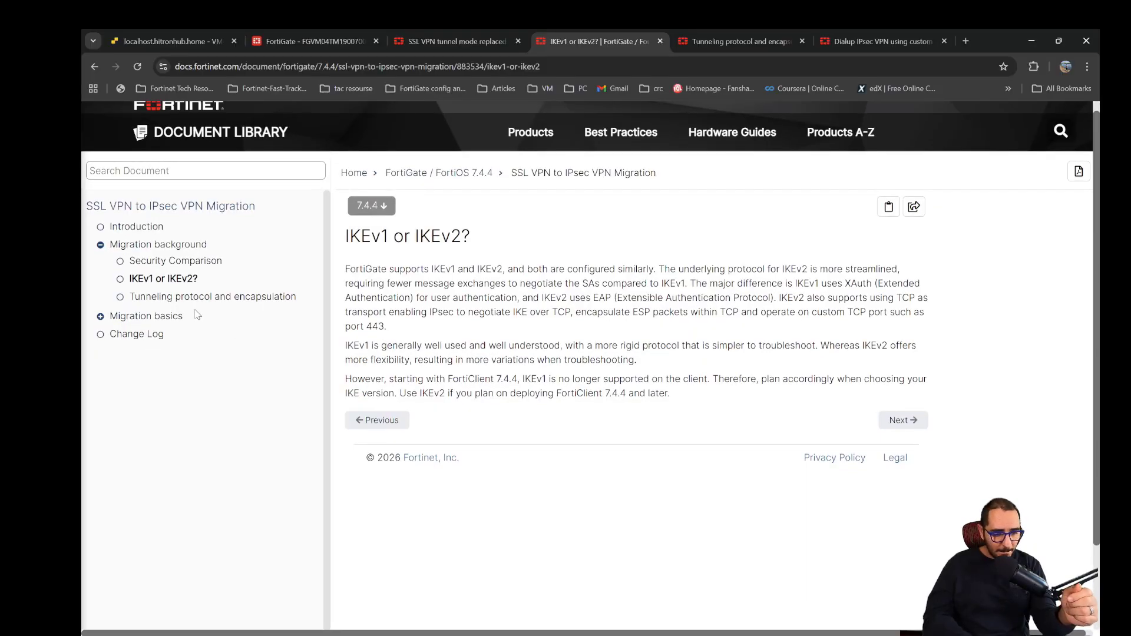
# - Browse the Migration basics topics, expanding Design considerations and FortiOS SSL VPN to dial-up VPN migration, and reopen the Design considerations page
pyautogui.click(100, 317)
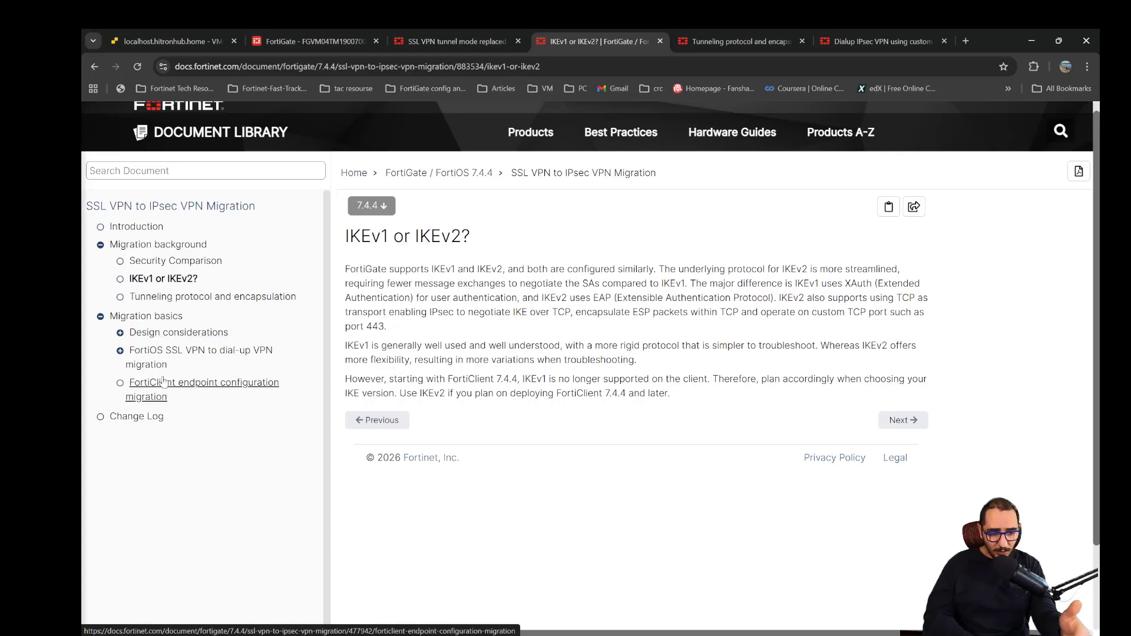
pyautogui.click(120, 334)
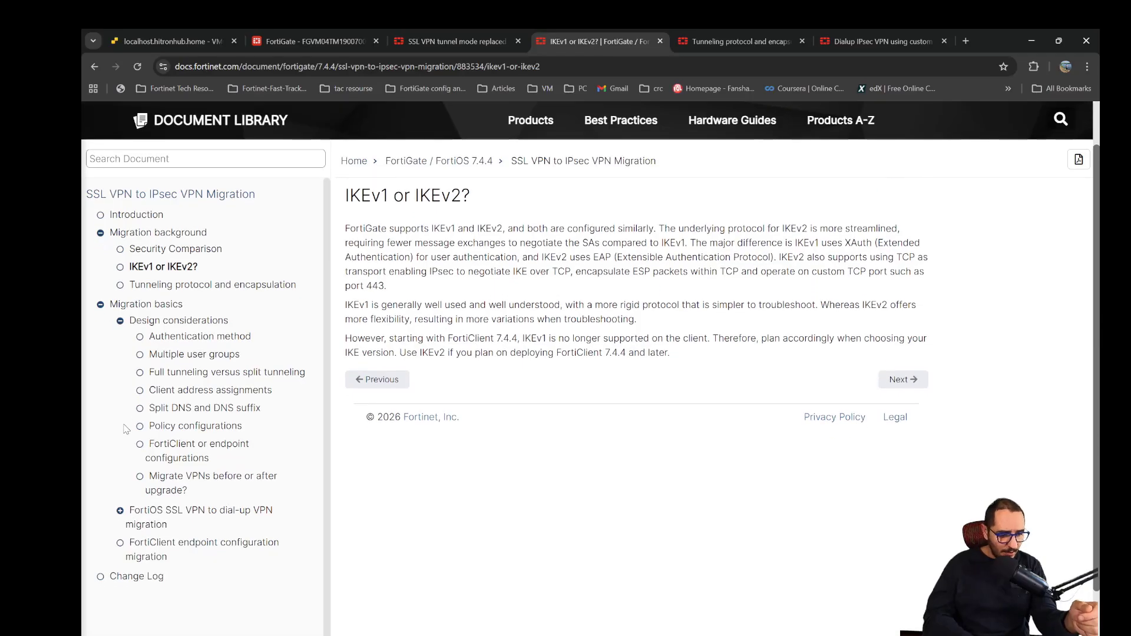
pyautogui.click(121, 512)
pyautogui.scroll(-1, 121, 514)
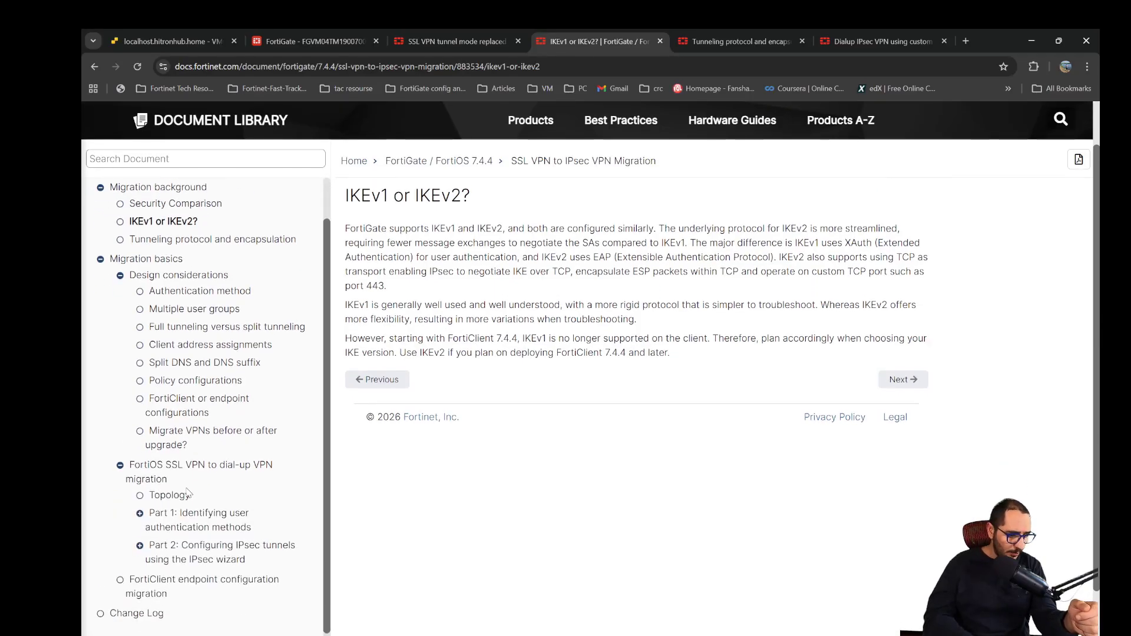
pyautogui.scroll(1, 217, 399)
pyautogui.scroll(-1, 217, 399)
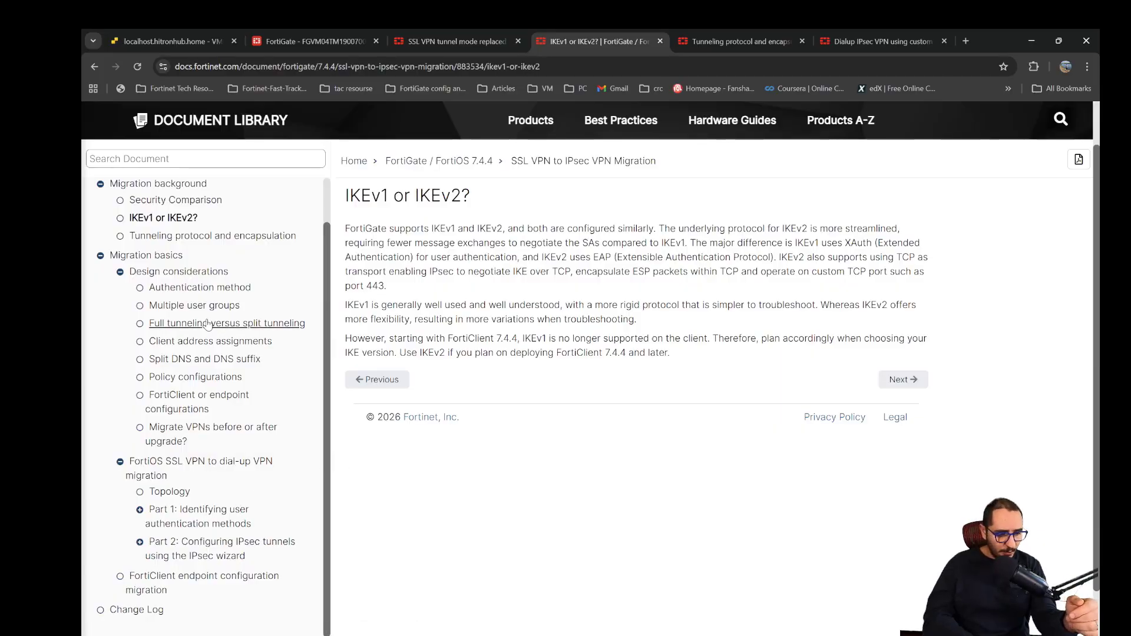
pyautogui.click(196, 272)
pyautogui.scroll(-5, 620, 384)
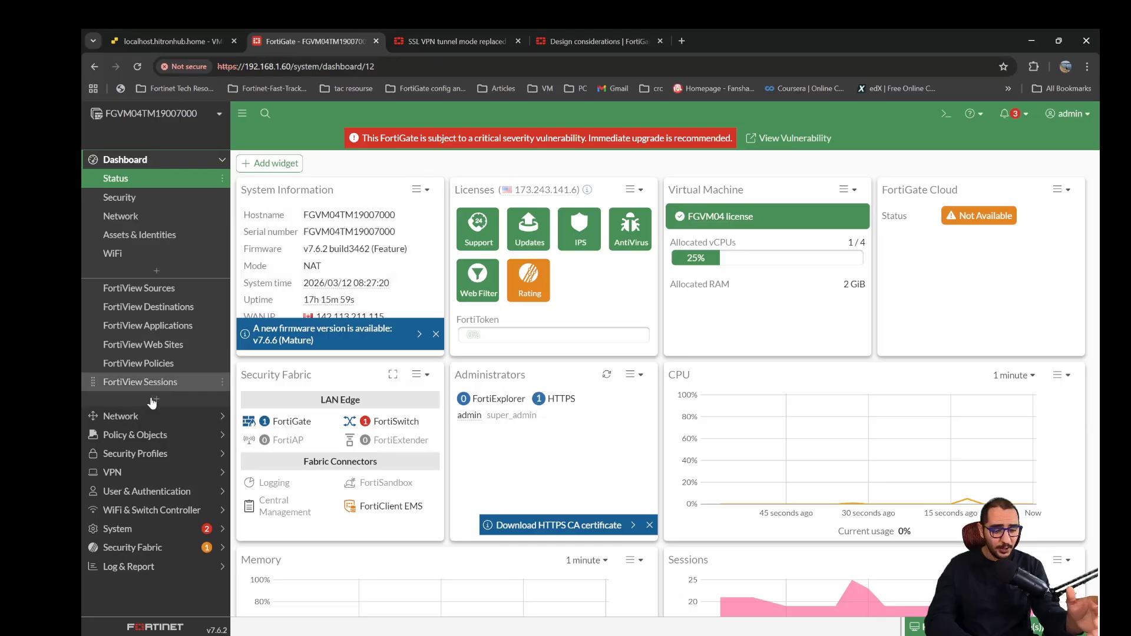
# - Open the FortiGate's SSL-VPN Settings and view the lab network diagram in Snipping Tool before returning to the settings
pyautogui.click(148, 472)
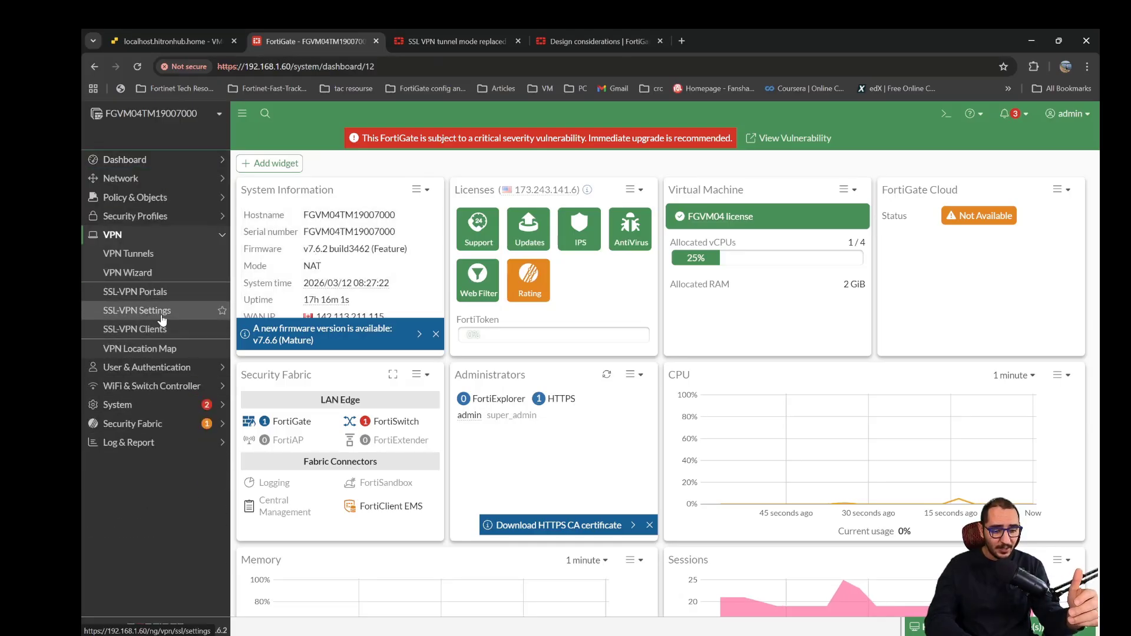
pyautogui.click(161, 319)
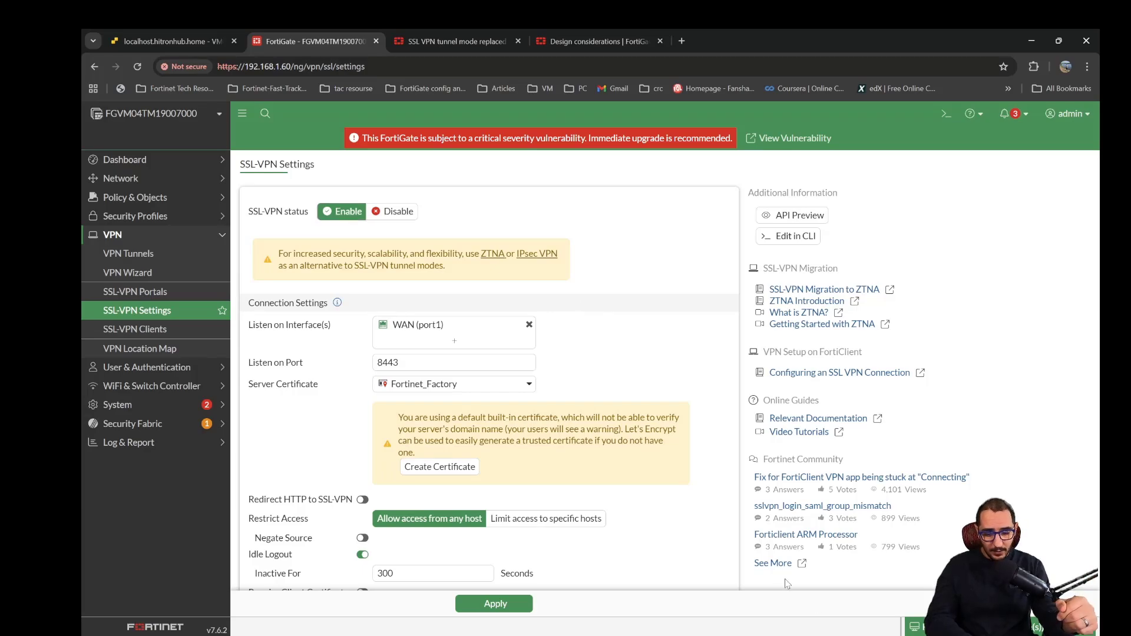
pyautogui.click(855, 633)
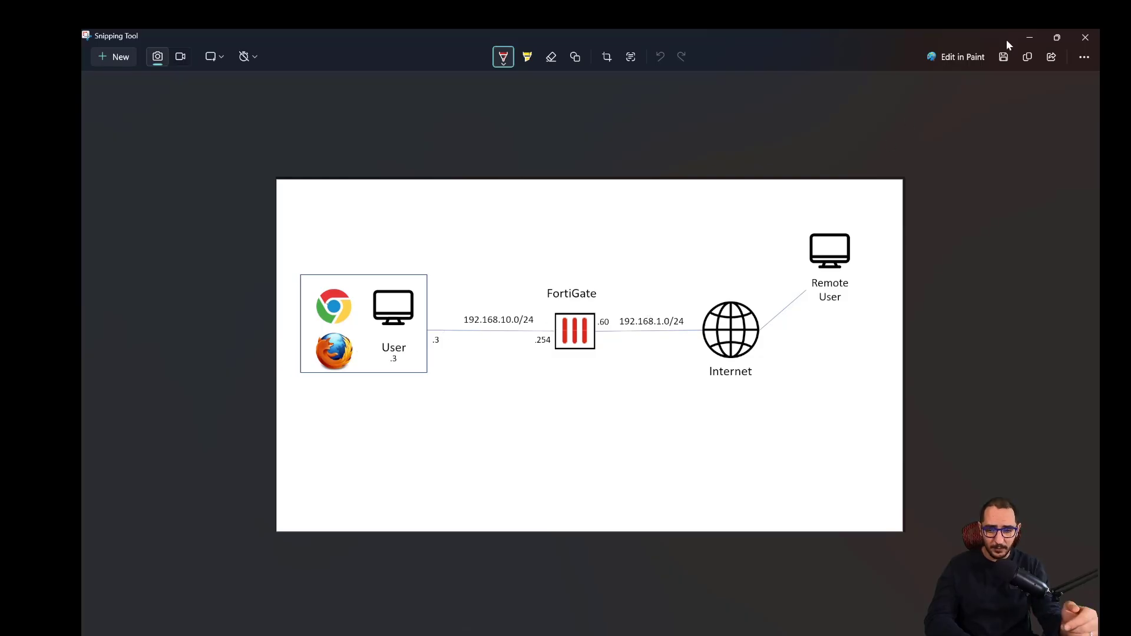
pyautogui.click(1030, 37)
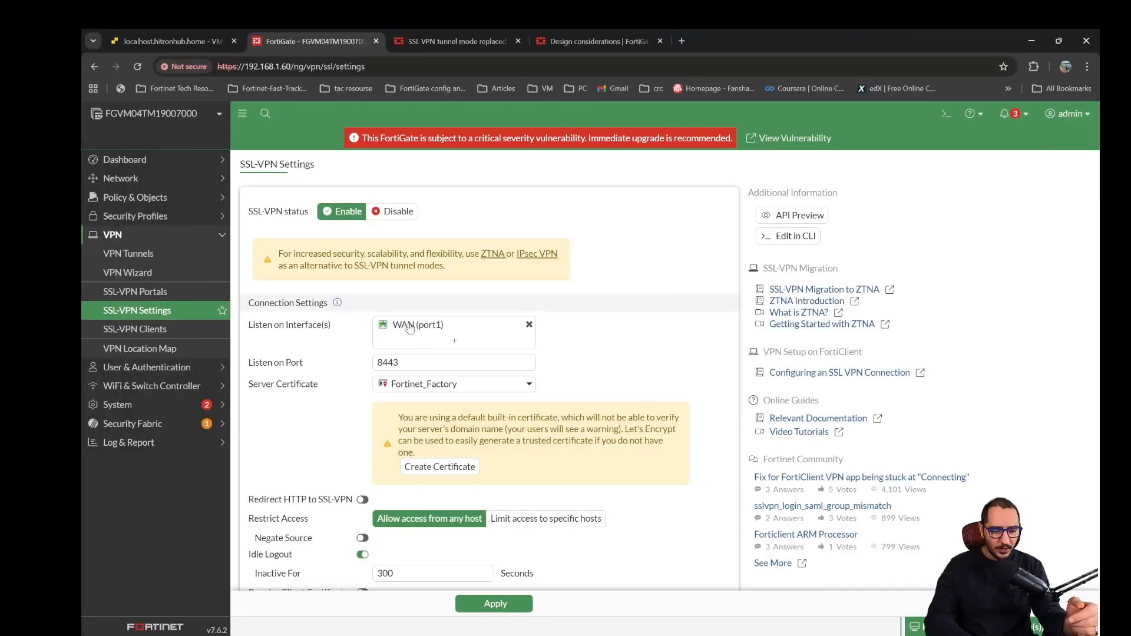
# - Review the SSL-VPN connection settings, including the listening WAN interface, and highlight the IP address range assigned to tunnel users
pyautogui.moveTo(410, 328)
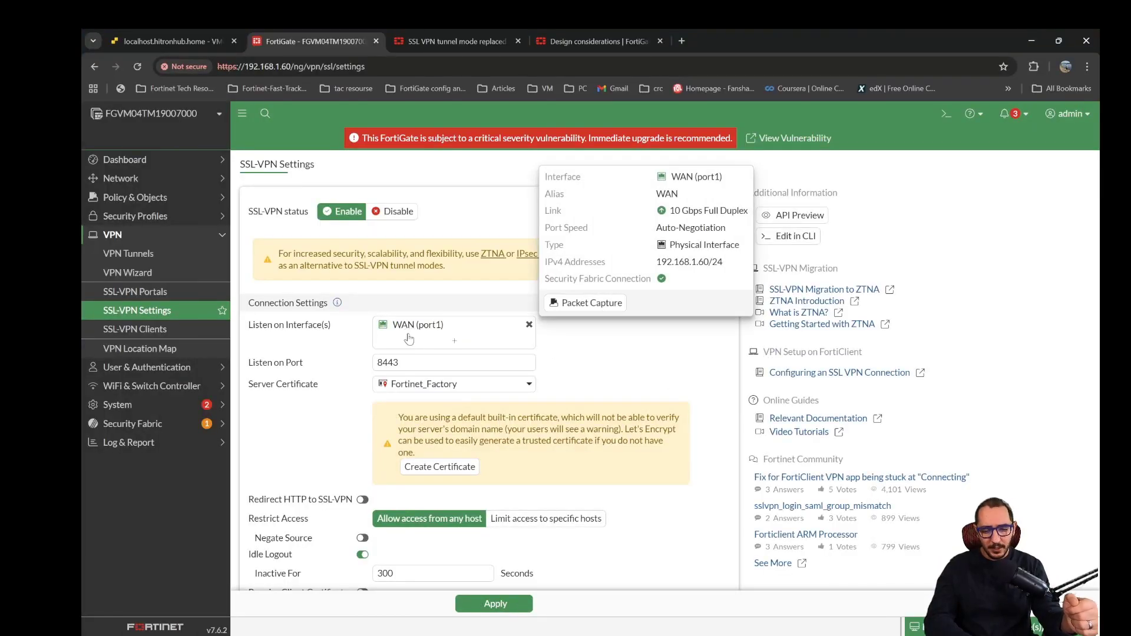
pyautogui.scroll(-3, 376, 400)
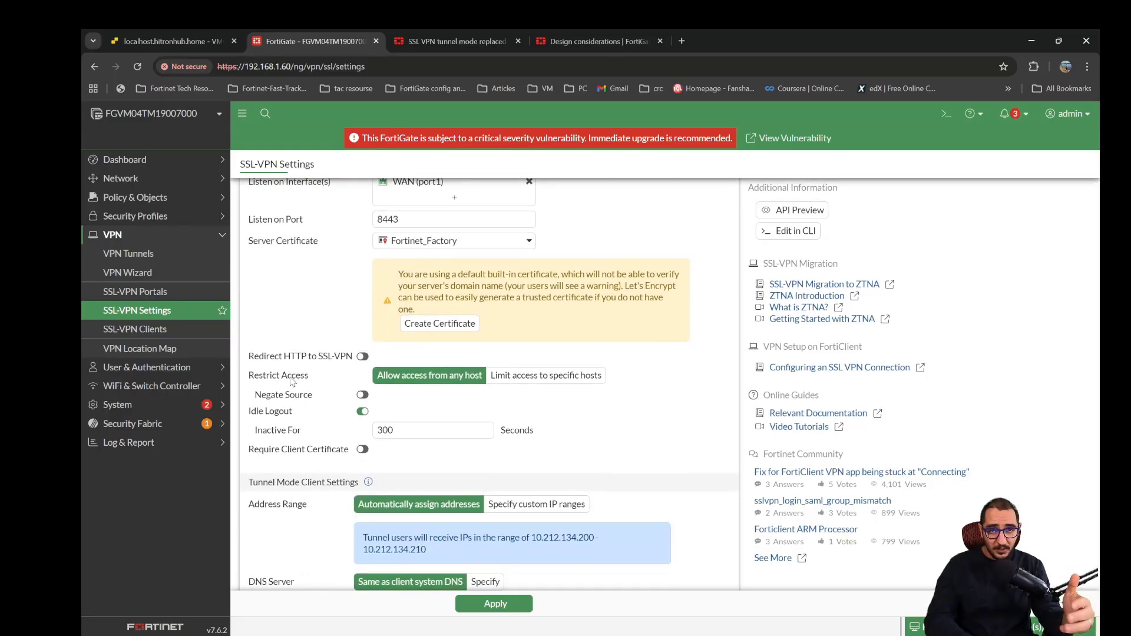
pyautogui.scroll(-1, 291, 382)
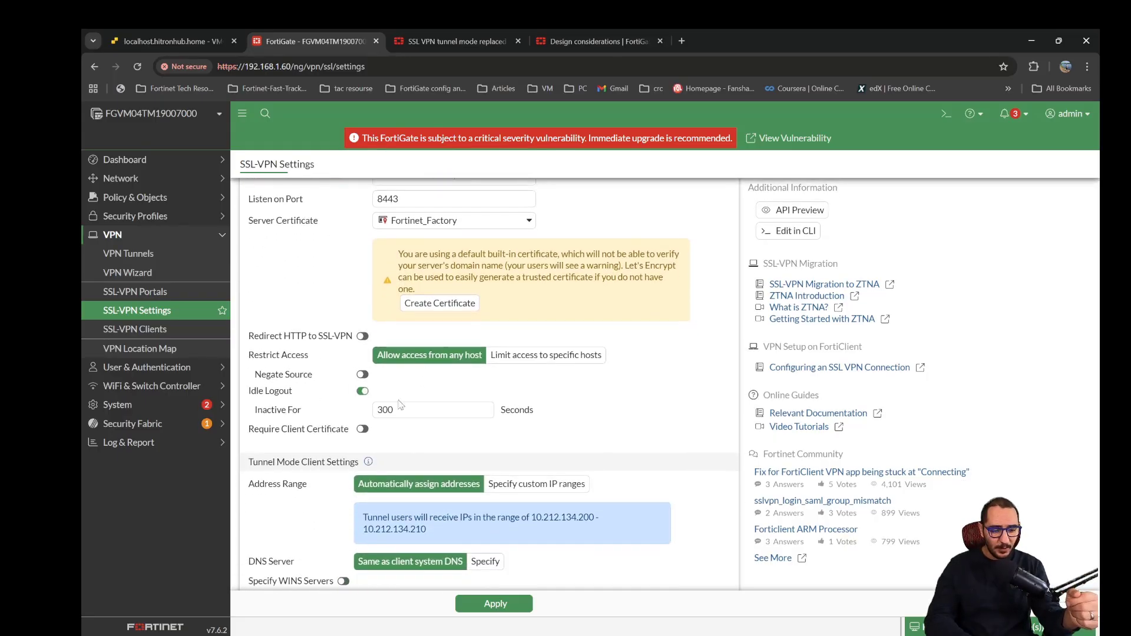
pyautogui.scroll(-3, 399, 405)
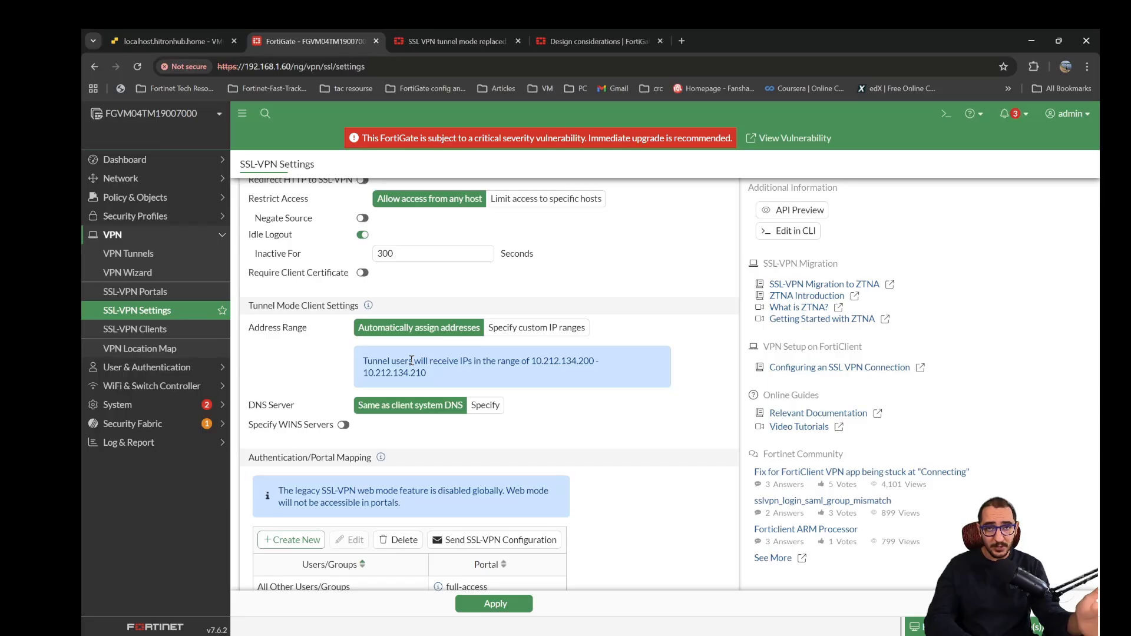
pyautogui.moveTo(441, 377); pyautogui.dragTo(356, 367)
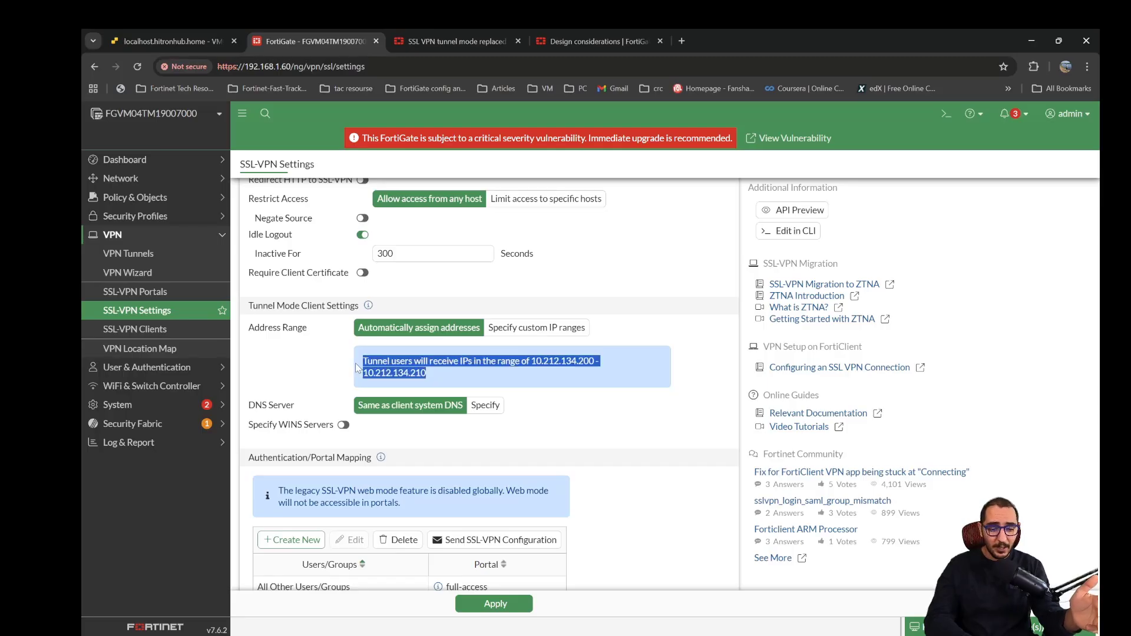
pyautogui.scroll(-1, 338, 369)
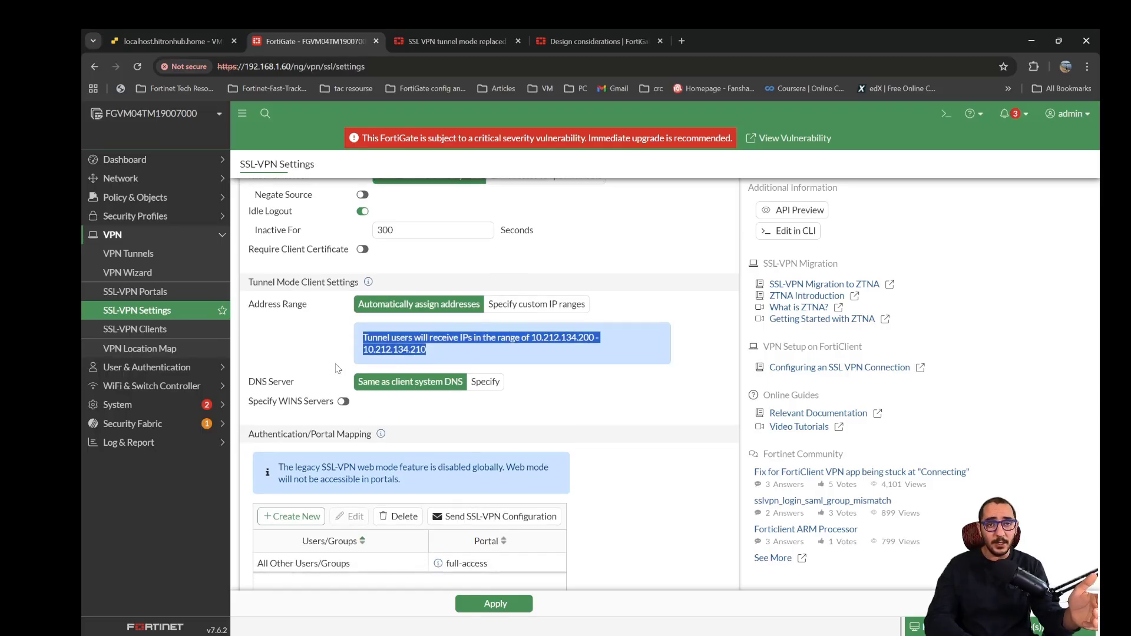
pyautogui.click(590, 384)
# - Select the All Other Users/Groups entry in the Authentication/Portal Mapping and open the full-access SSL-VPN portal for editing
pyautogui.scroll(-1, 547, 398)
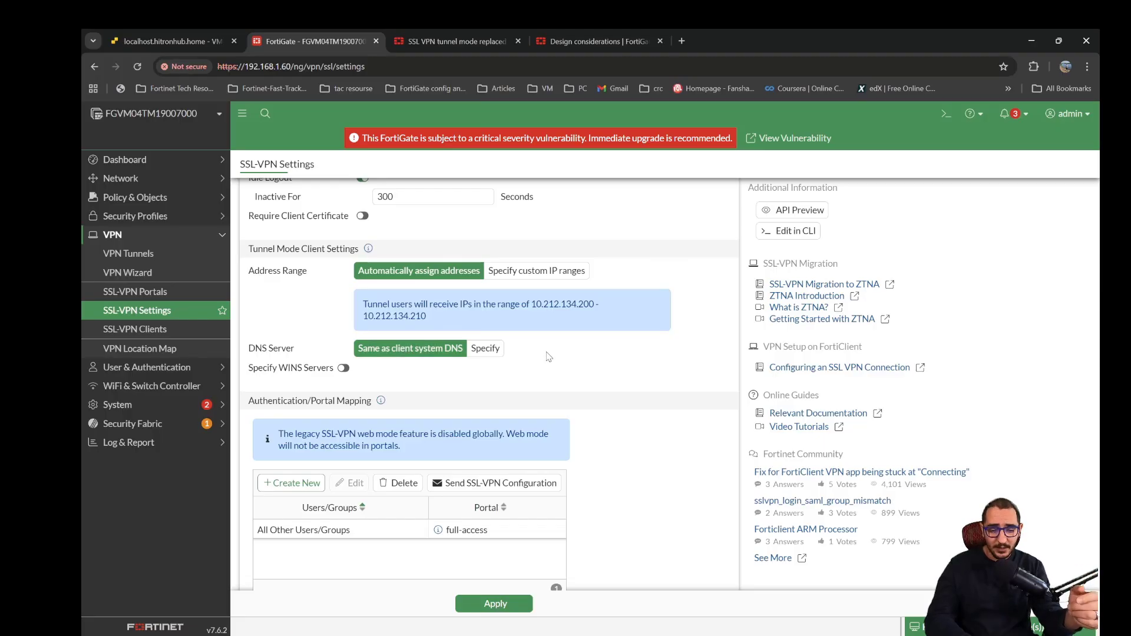
pyautogui.scroll(-2, 468, 396)
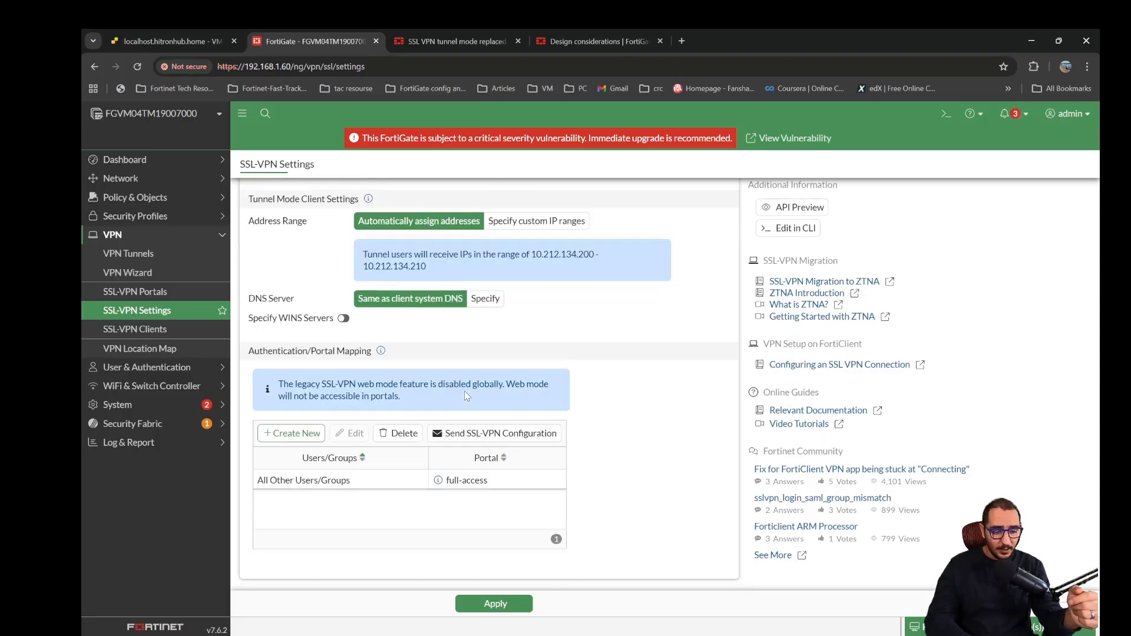
pyautogui.click(392, 489)
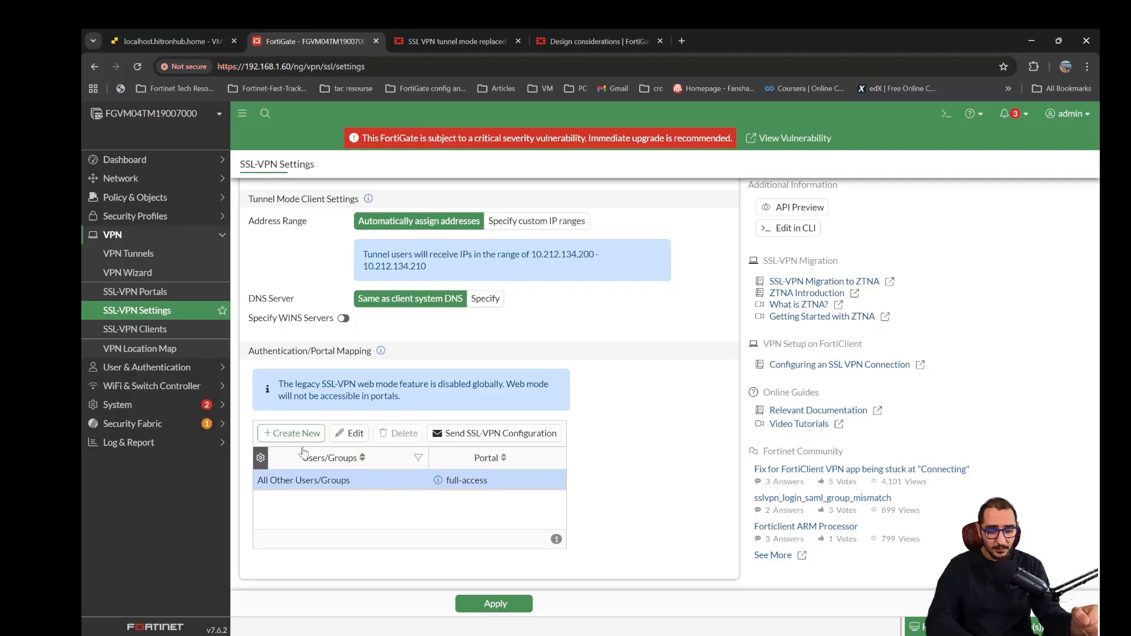
pyautogui.click(176, 297)
pyautogui.doubleClick(311, 215)
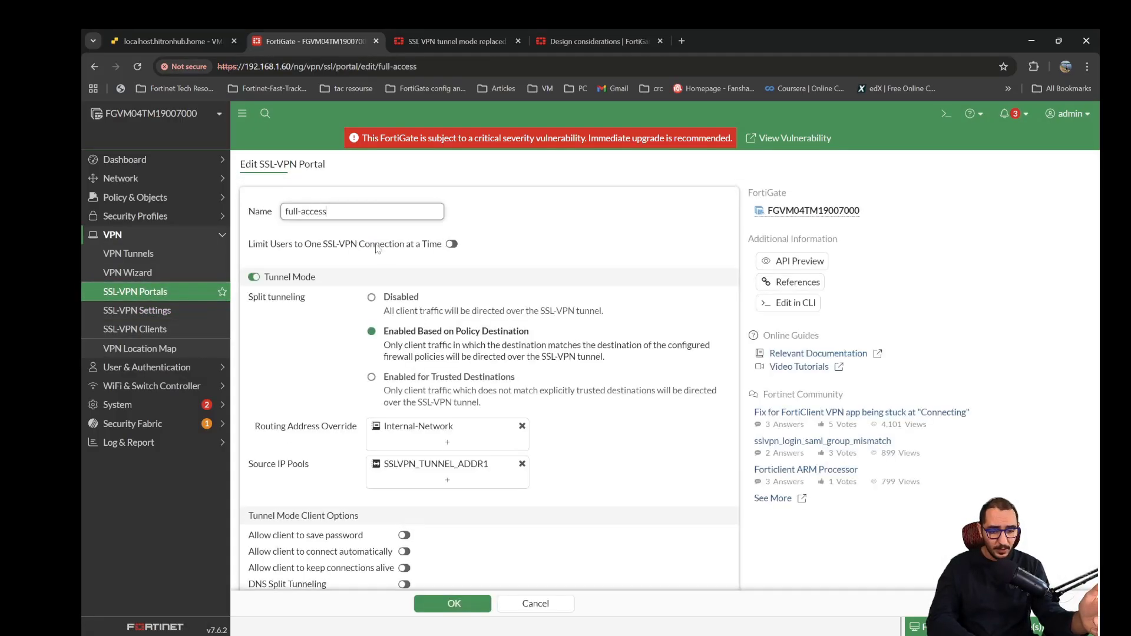
# - Review the full-access portal's split tunneling, routing address override, source IP pool, client options and web mode settings
pyautogui.scroll(-1, 378, 248)
pyautogui.scroll(-1, 334, 260)
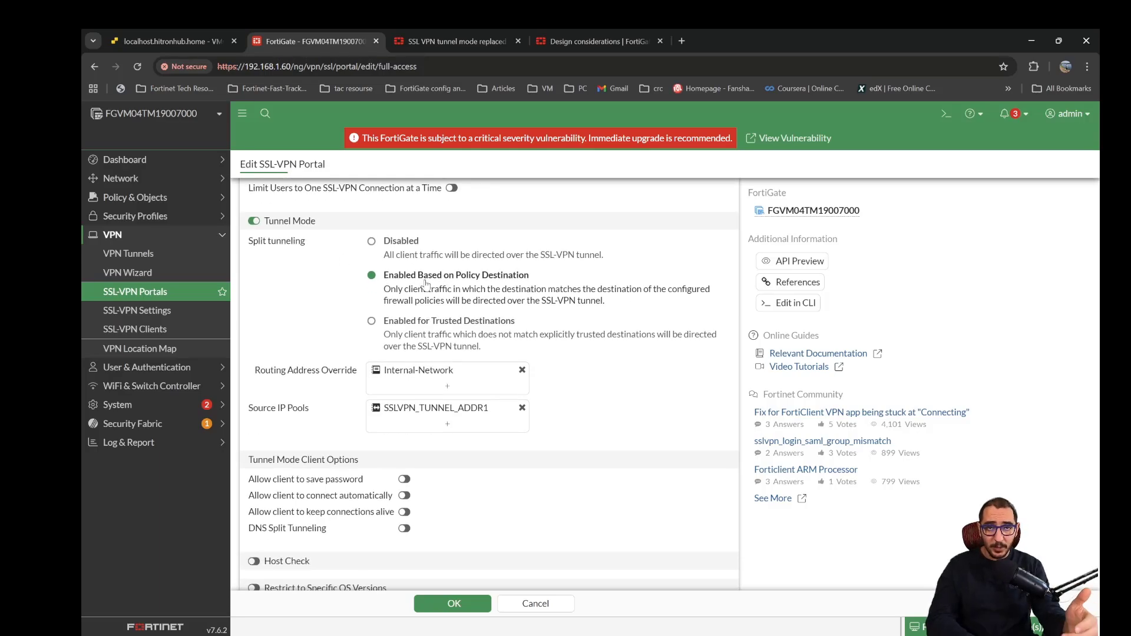
pyautogui.moveTo(416, 375)
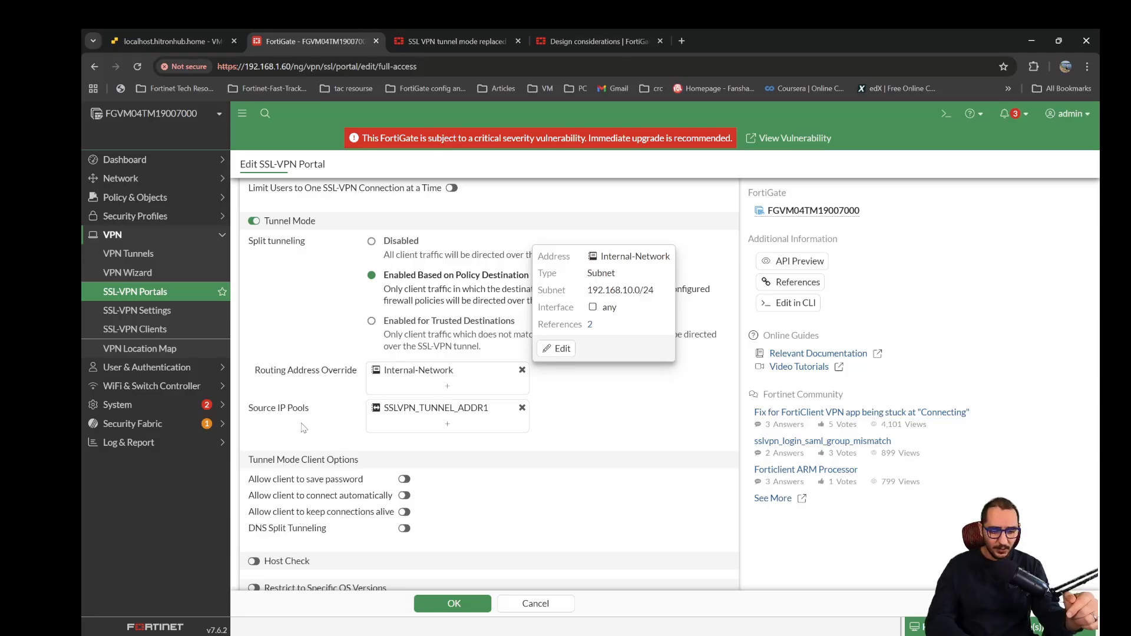
pyautogui.scroll(-1, 305, 429)
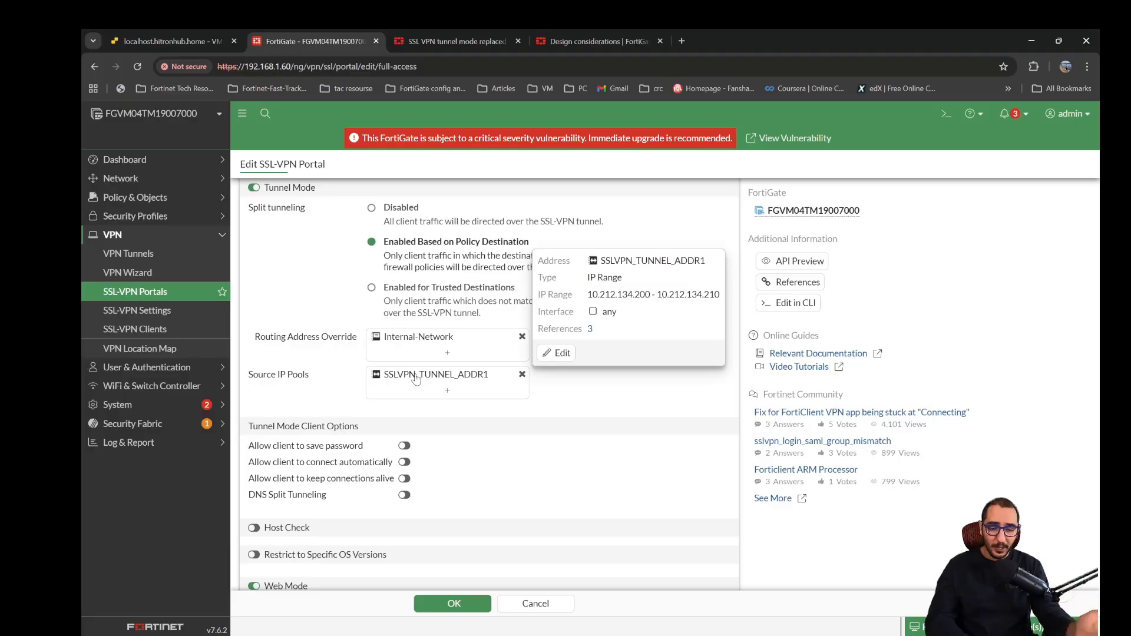
pyautogui.scroll(-4, 277, 403)
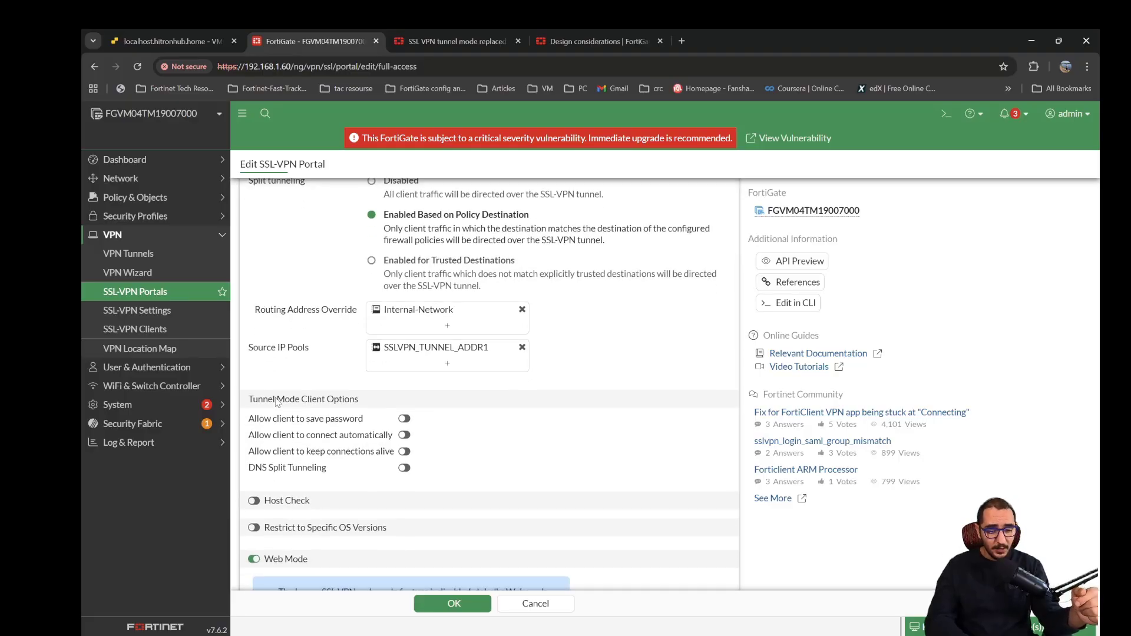
pyautogui.scroll(-2, 379, 403)
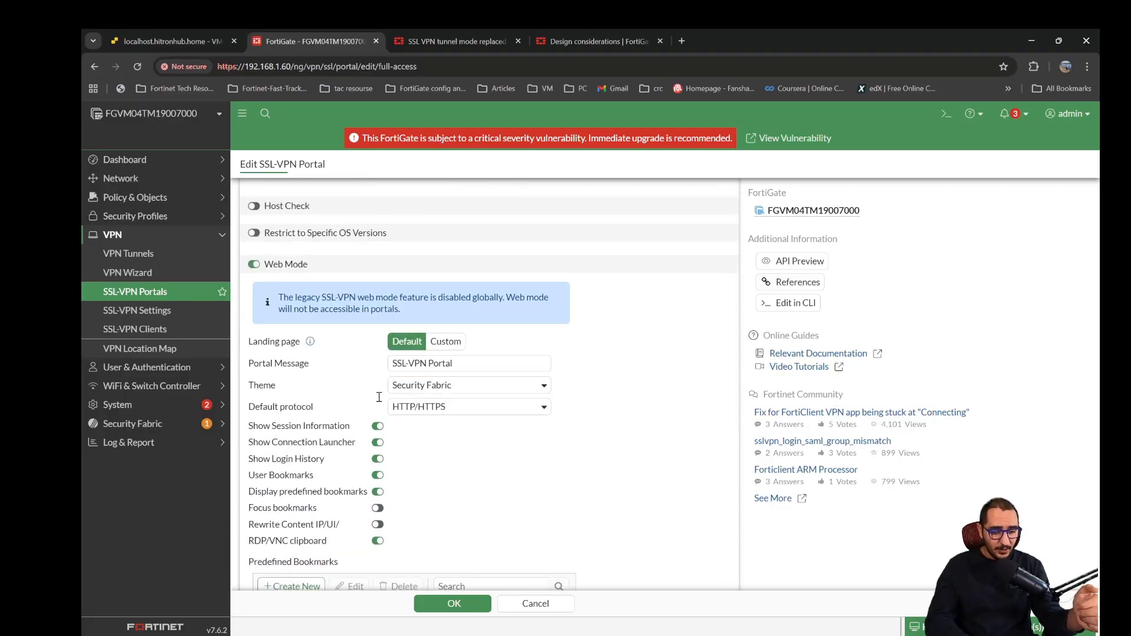
pyautogui.scroll(7, 380, 403)
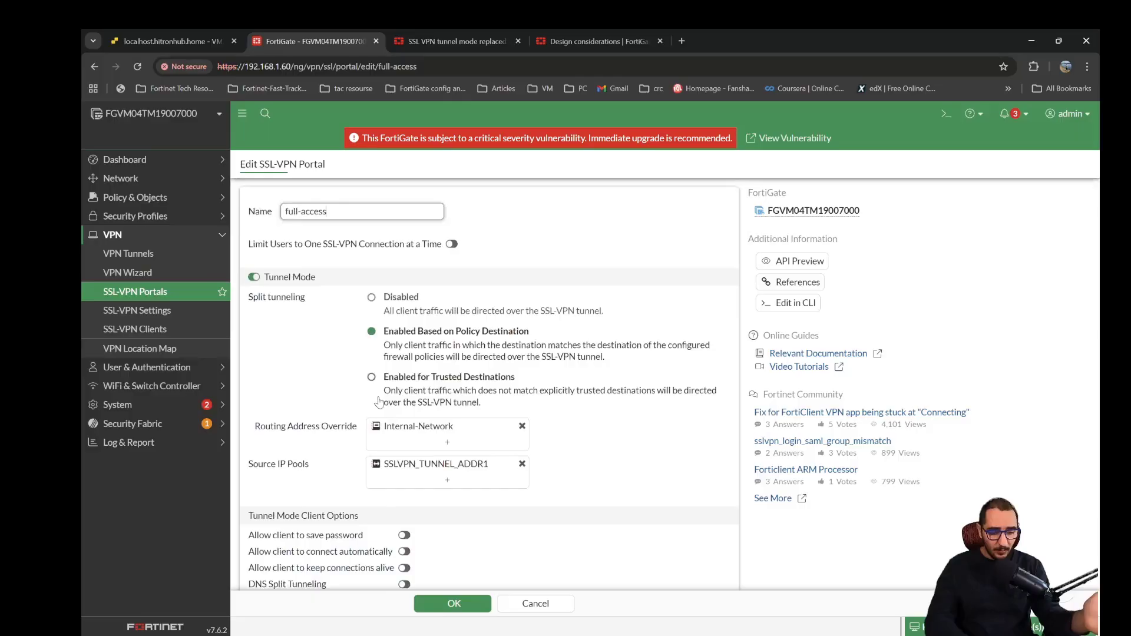
# - Open the firewall policies and examine the SSL-VPN-To-Internal policy's interfaces, source, destination and NAT setting
pyautogui.click(152, 197)
pyautogui.click(152, 216)
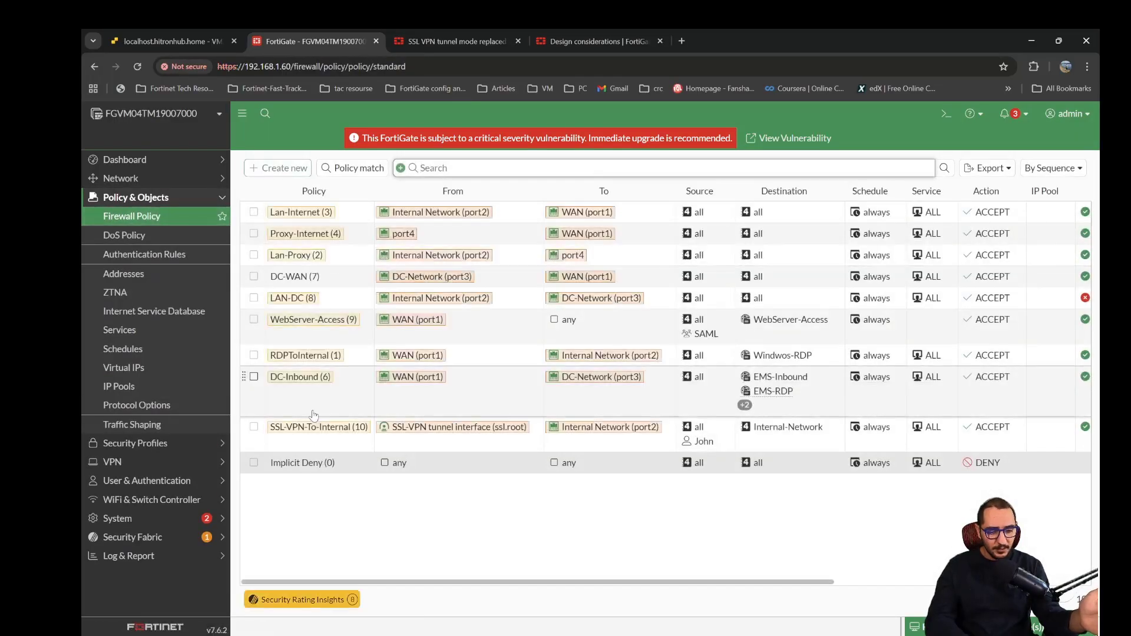
pyautogui.click(309, 441)
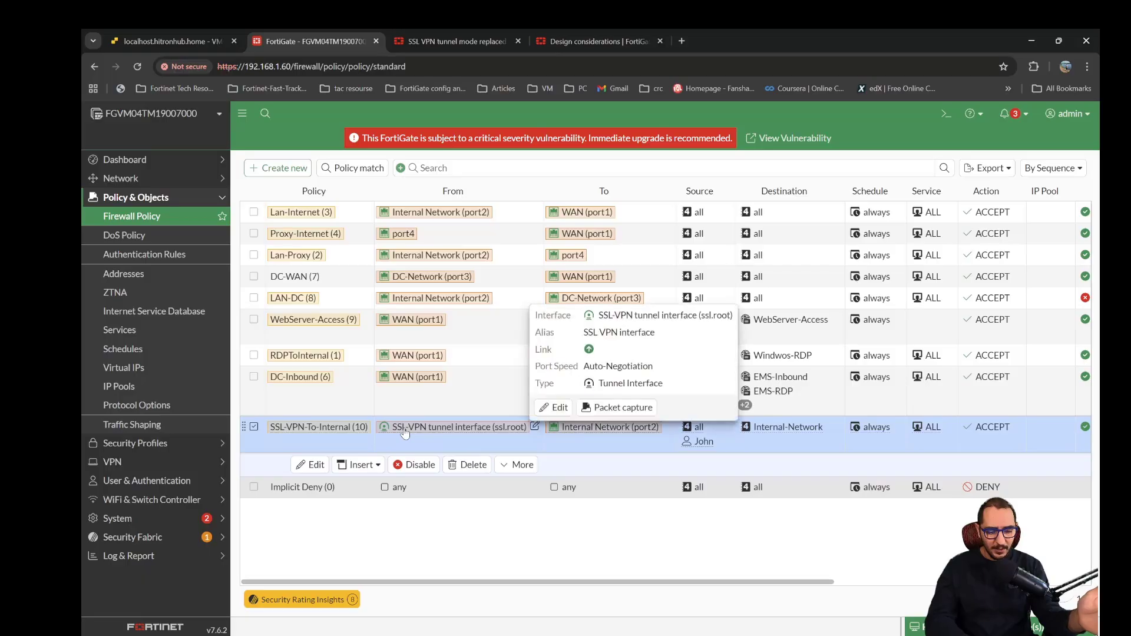
pyautogui.moveTo(611, 435)
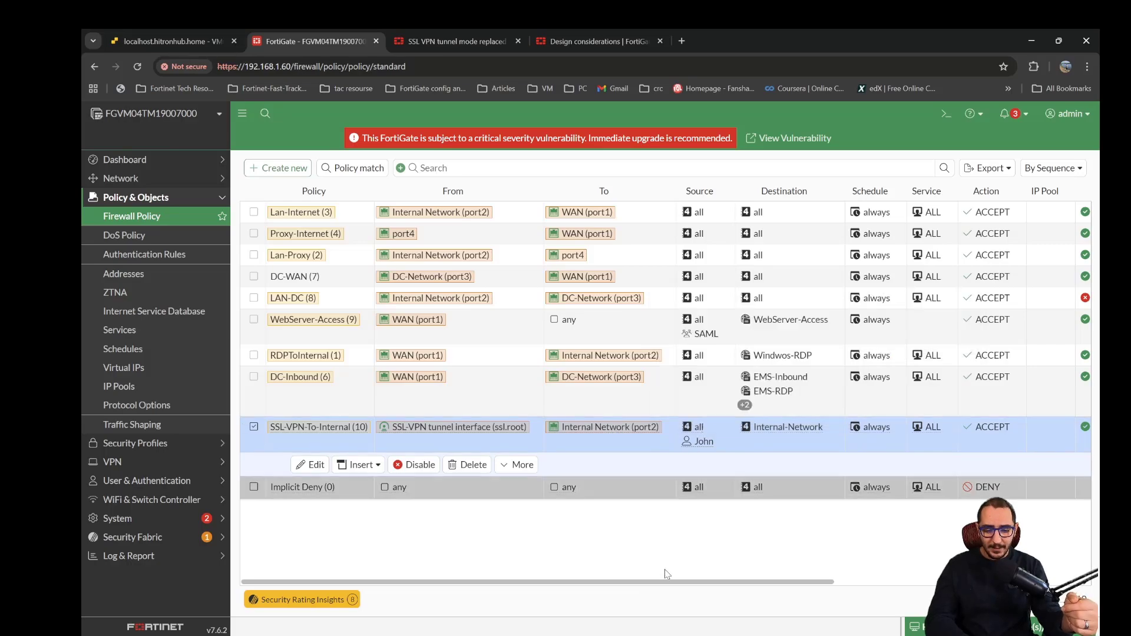
pyautogui.moveTo(704, 448)
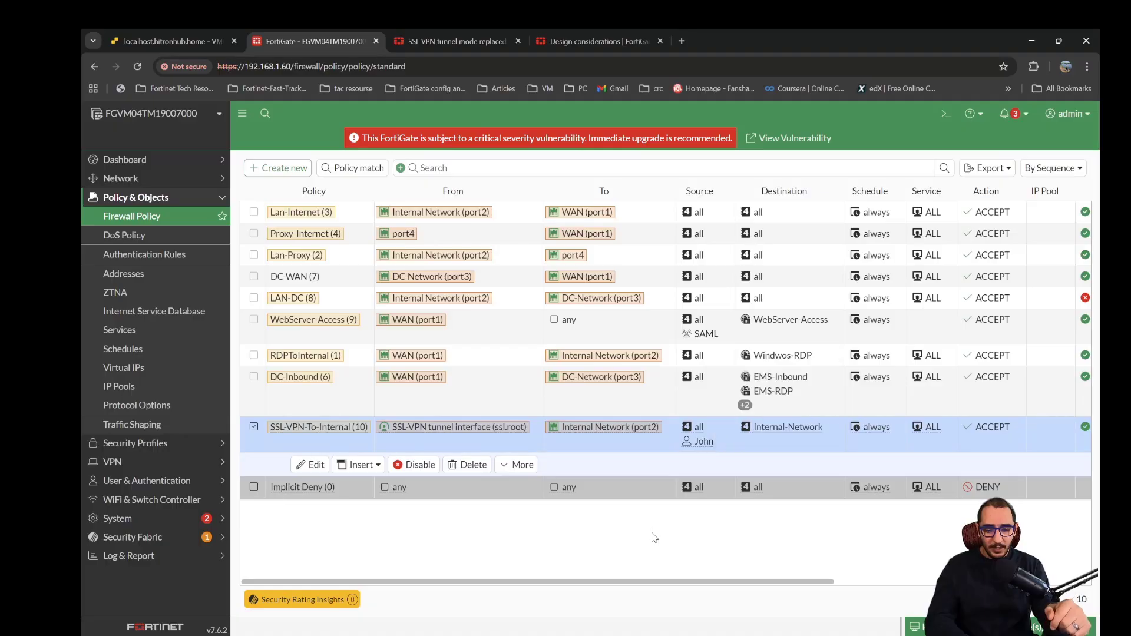
pyautogui.moveTo(786, 429)
pyautogui.hscroll(5, 786, 429)
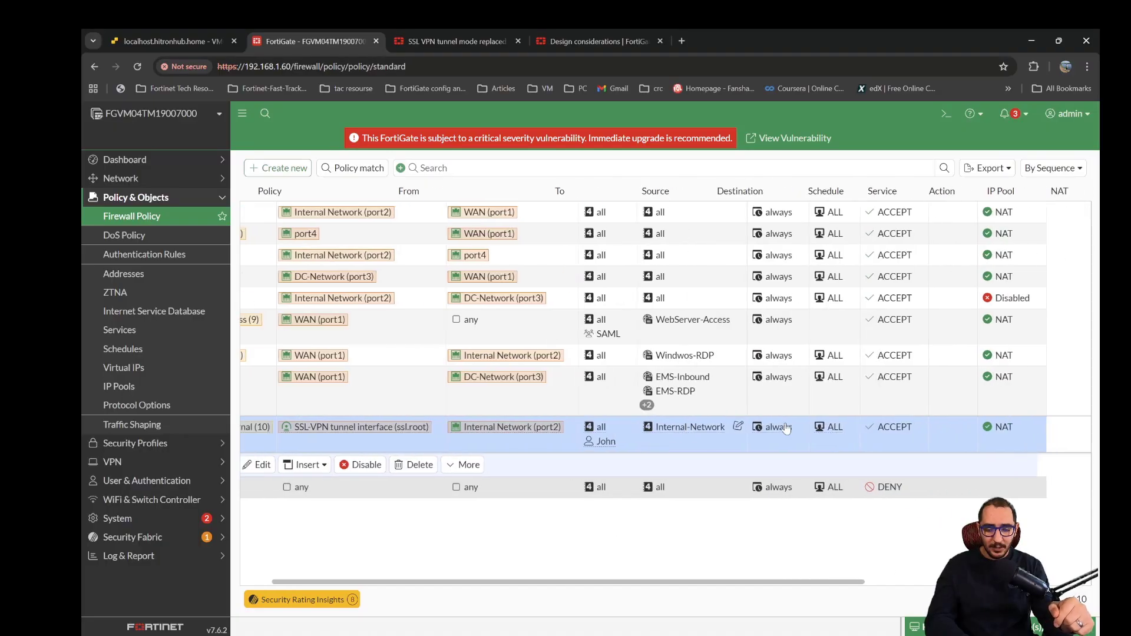
pyautogui.hscroll(-5, 787, 429)
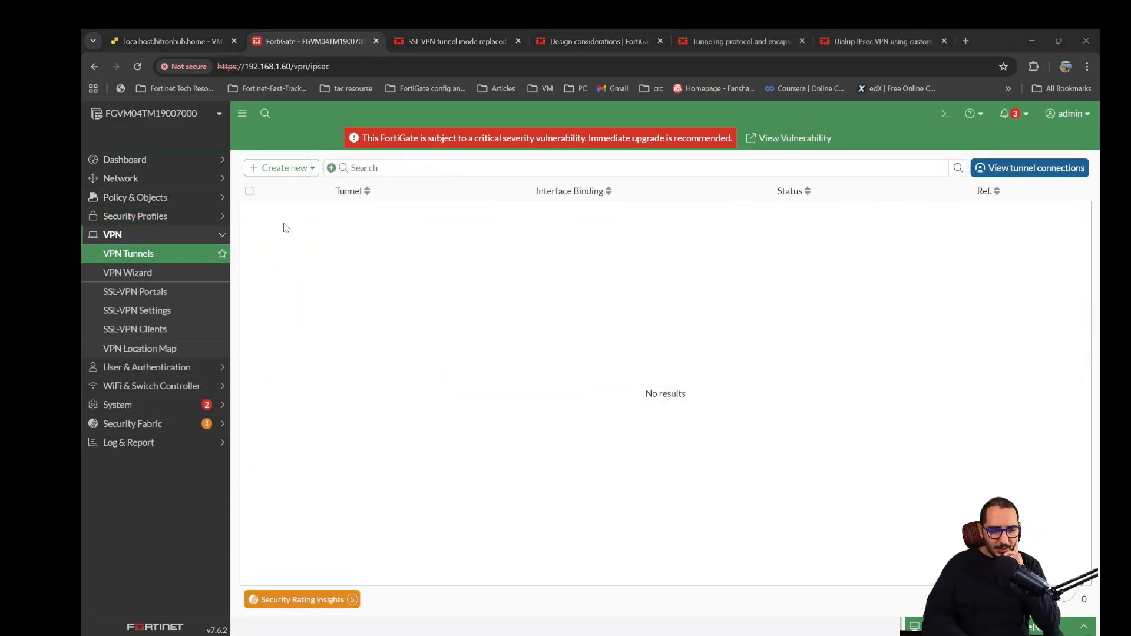
# - Begin a new VPN Wizard tunnel named Dial-UP-VPN_1 using the Remote Access template
pyautogui.click(300, 170)
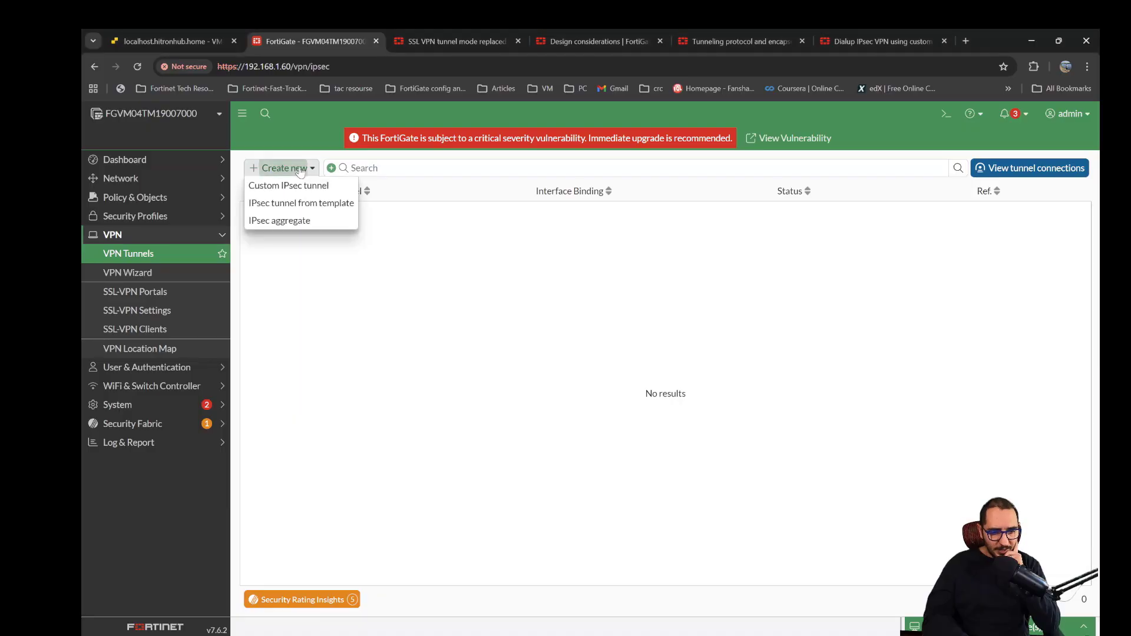
pyautogui.click(173, 274)
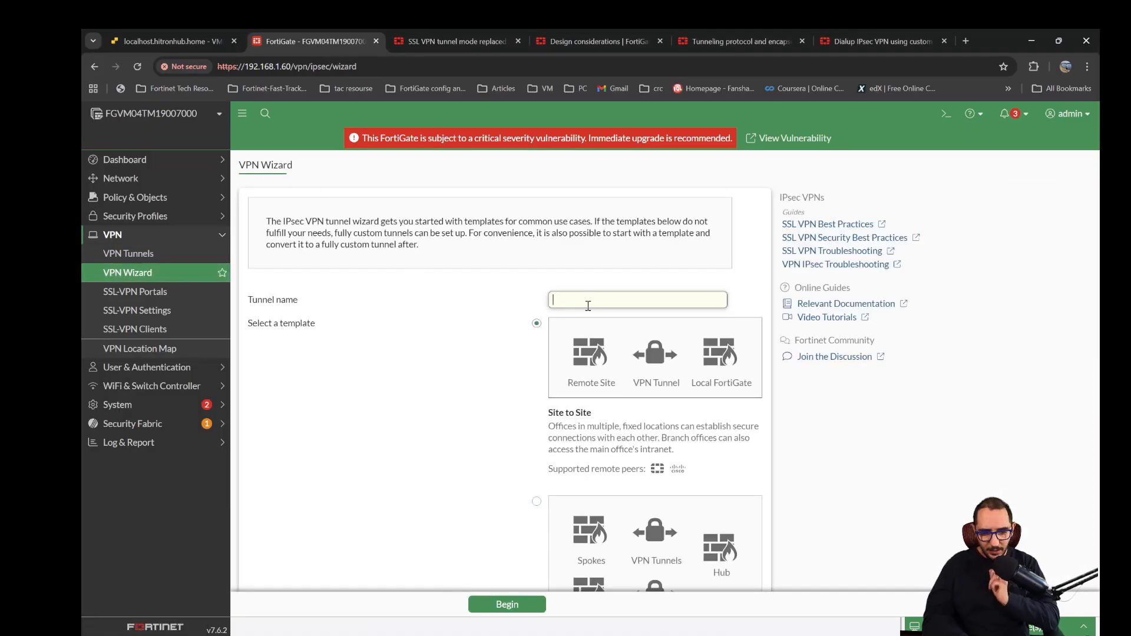
pyautogui.write('Dial-')
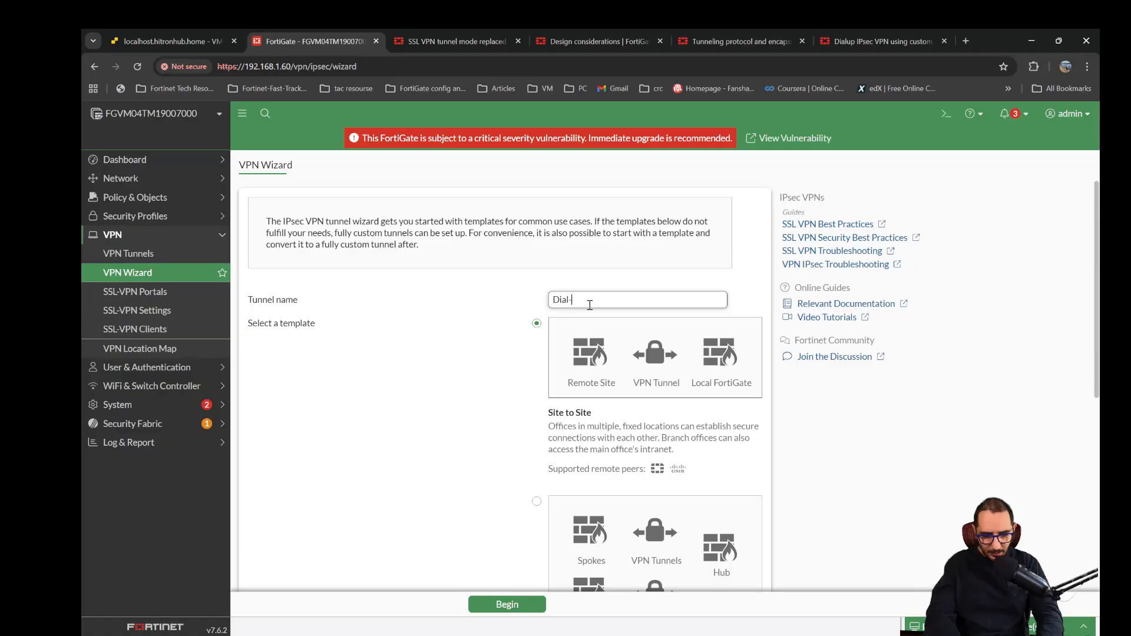
pyautogui.write('VPN')
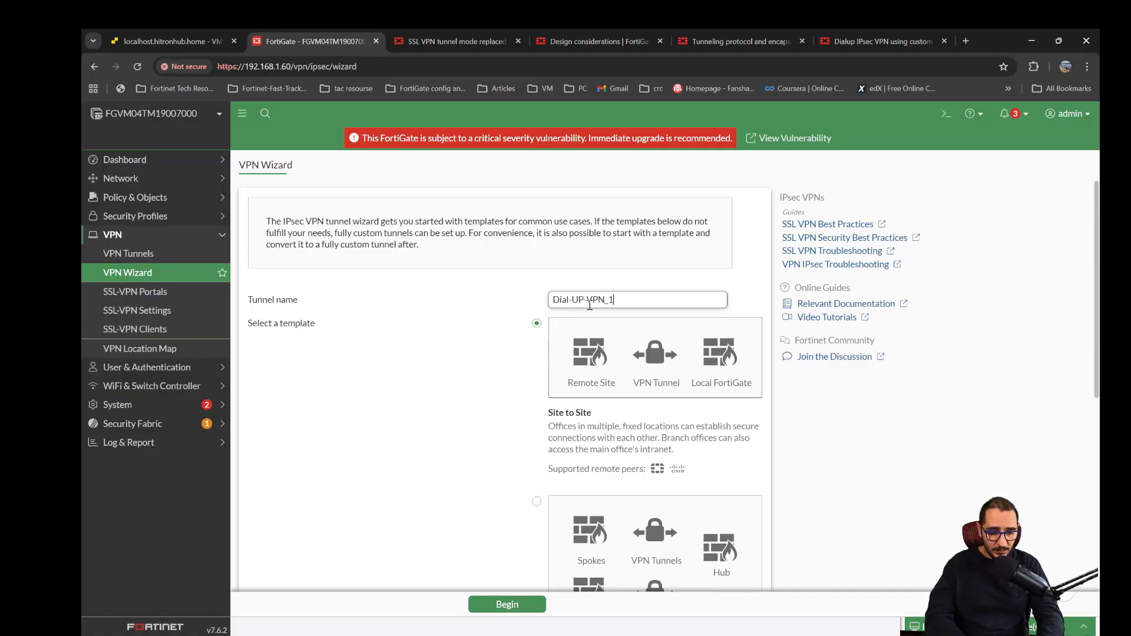
pyautogui.write('_1')
pyautogui.scroll(-5, 501, 386)
pyautogui.click(600, 527)
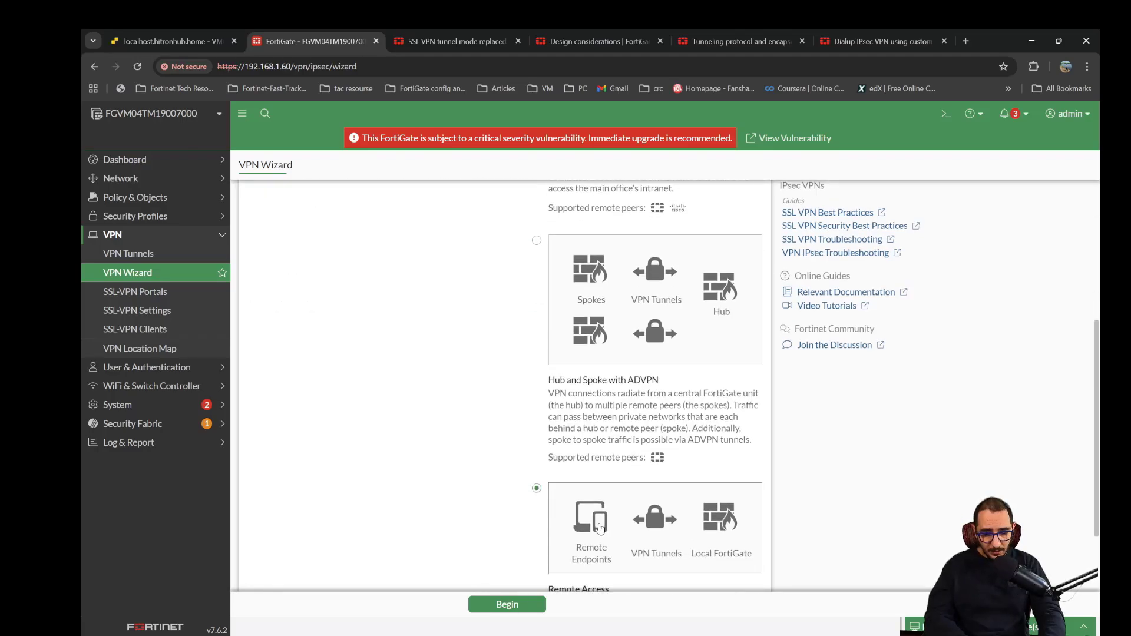
pyautogui.scroll(-2, 600, 527)
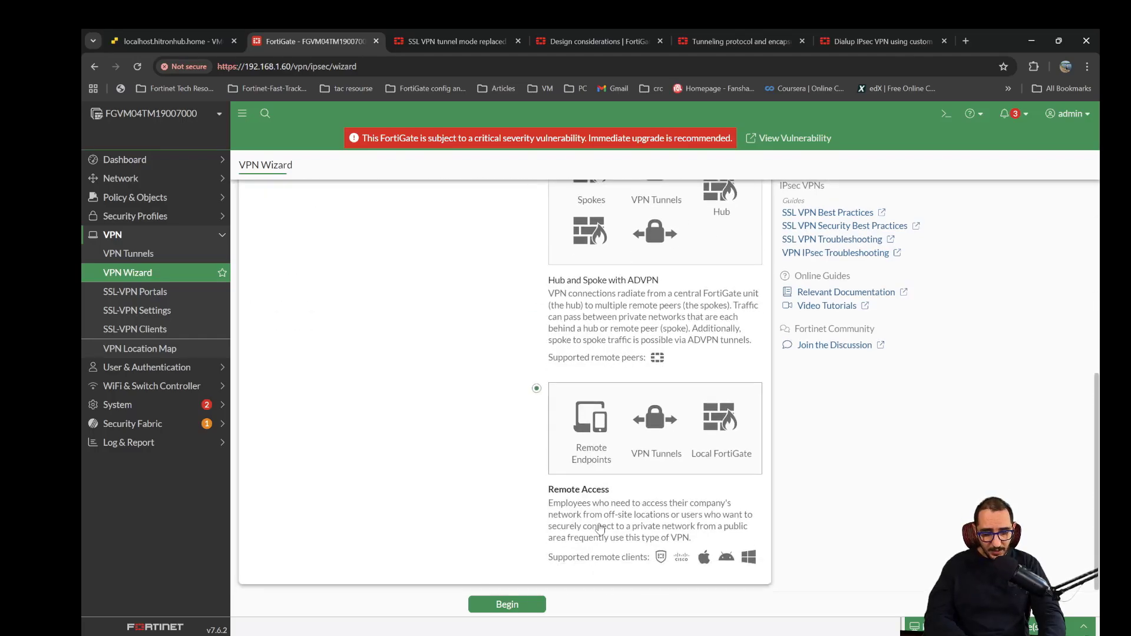
pyautogui.click(505, 605)
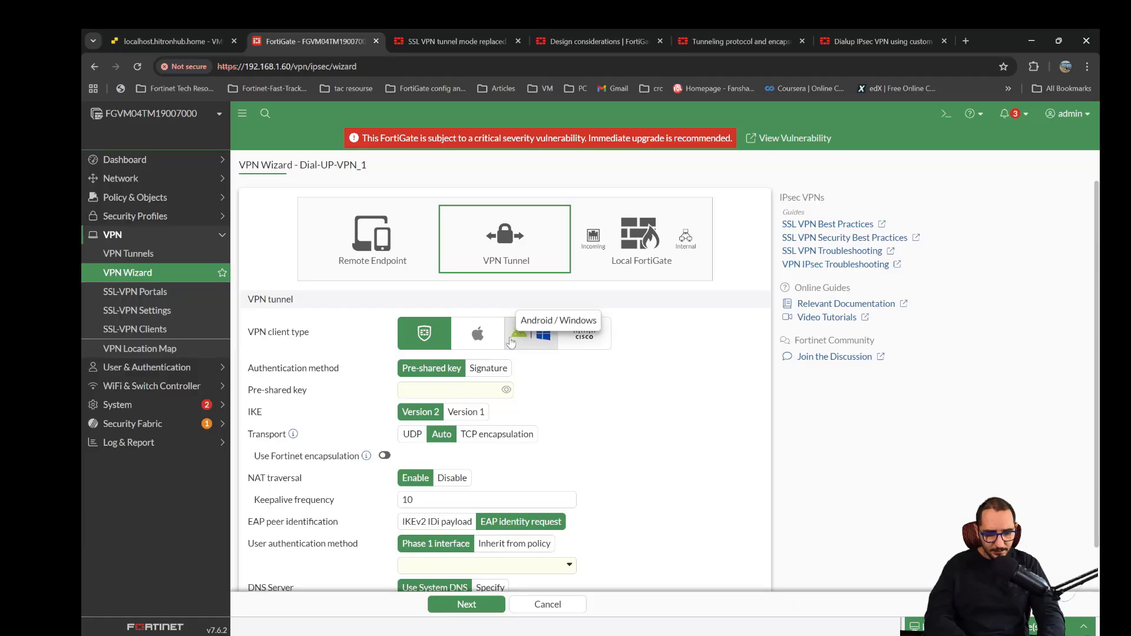
# - Enter the pre-shared key for the FortiClient dial-up tunnel, keeping pre-shared key as the authentication method
pyautogui.tripleClick(300, 333)
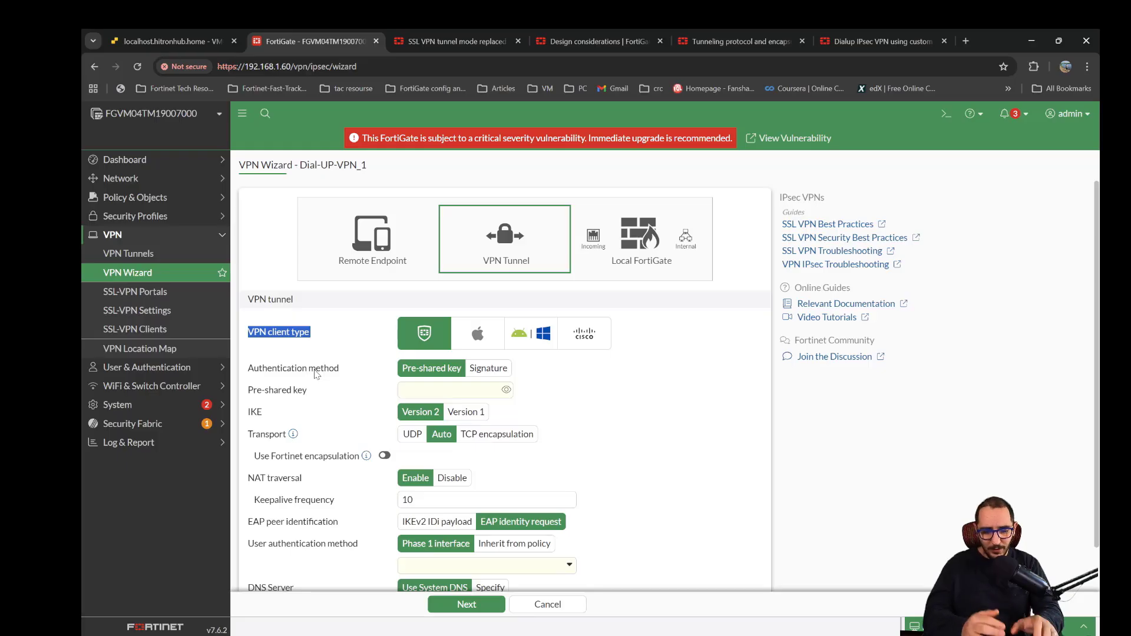
pyautogui.click(464, 395)
pyautogui.write('f')
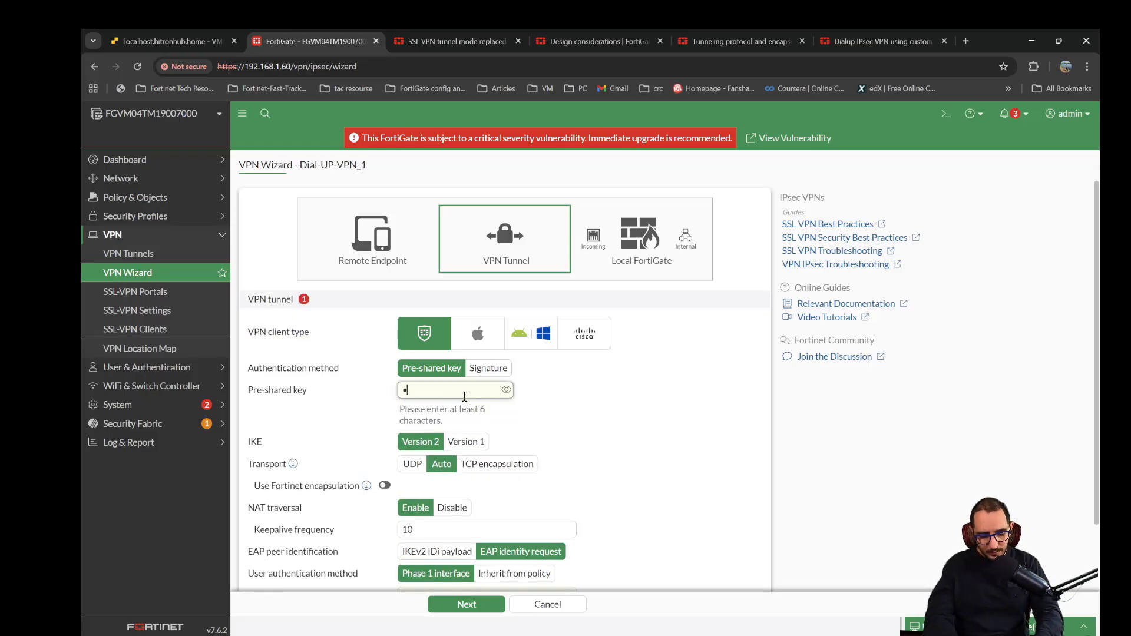
pyautogui.write('•••••••')
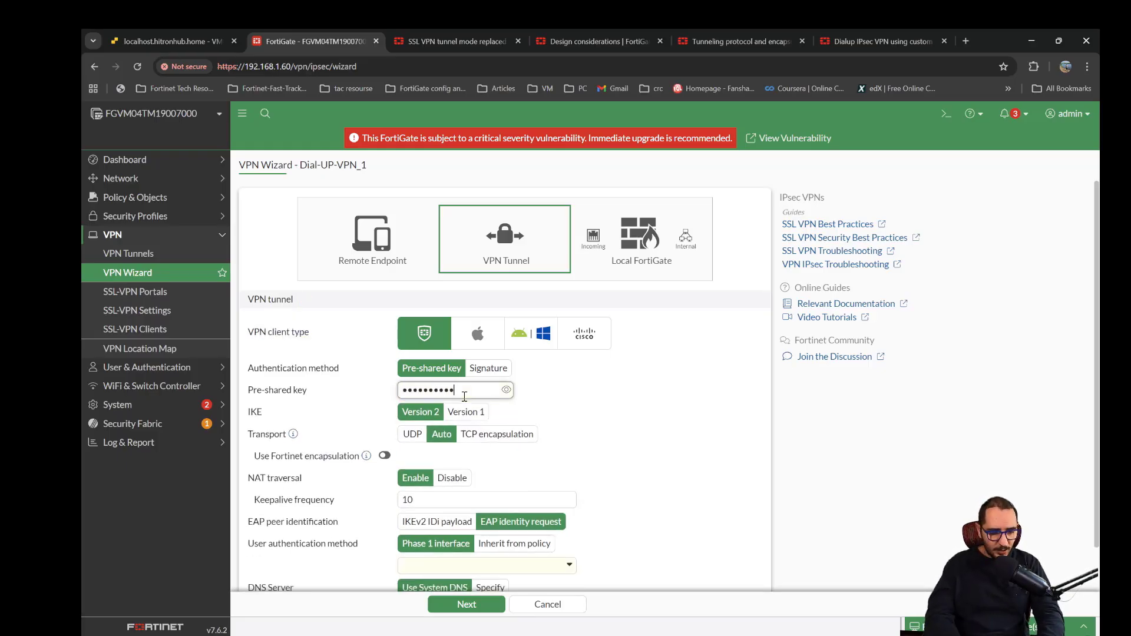
pyautogui.scroll(-1, 465, 396)
pyautogui.doubleClick(299, 359)
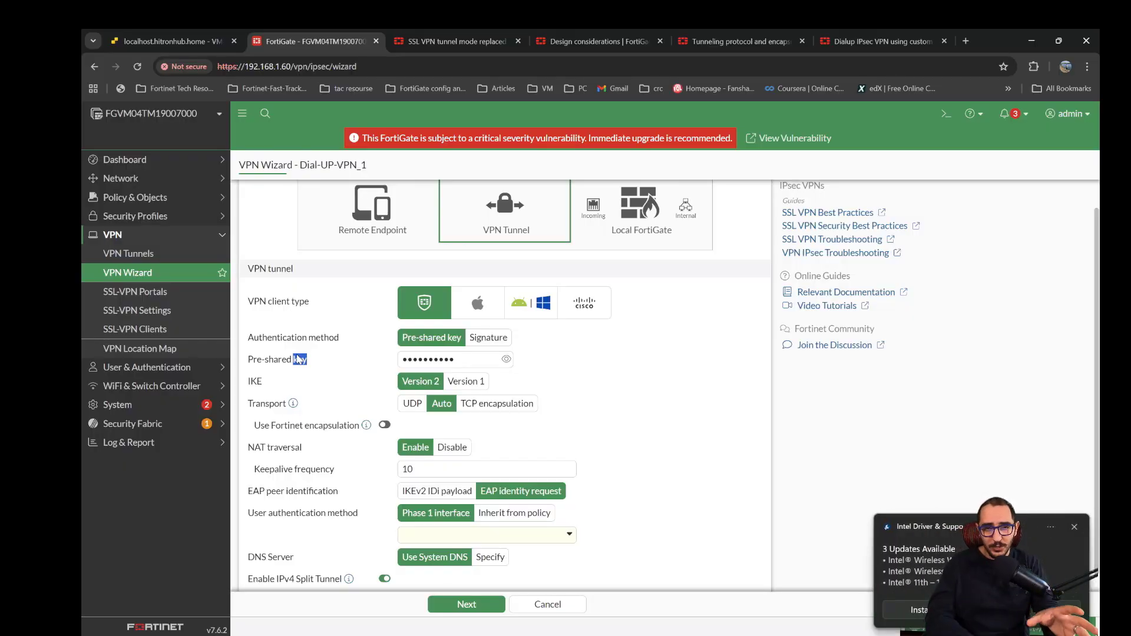
# - Check the IKE version and try the UDP, Auto and TCP encapsulation transport options, ending on Auto
pyautogui.click(257, 384)
pyautogui.doubleClick(257, 384)
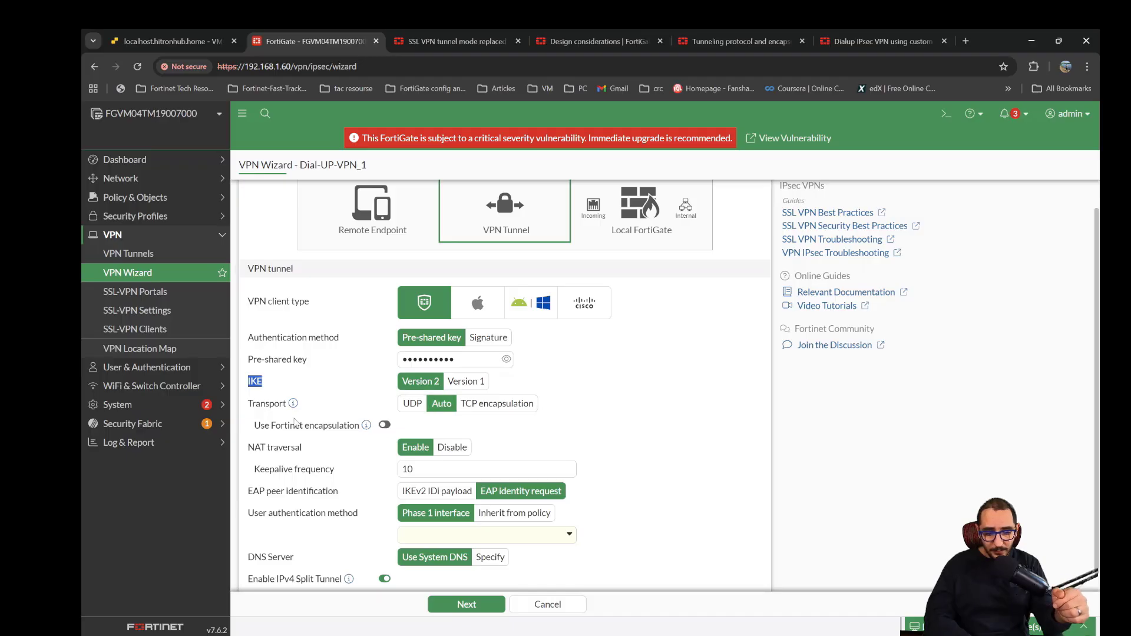
pyautogui.moveTo(293, 406)
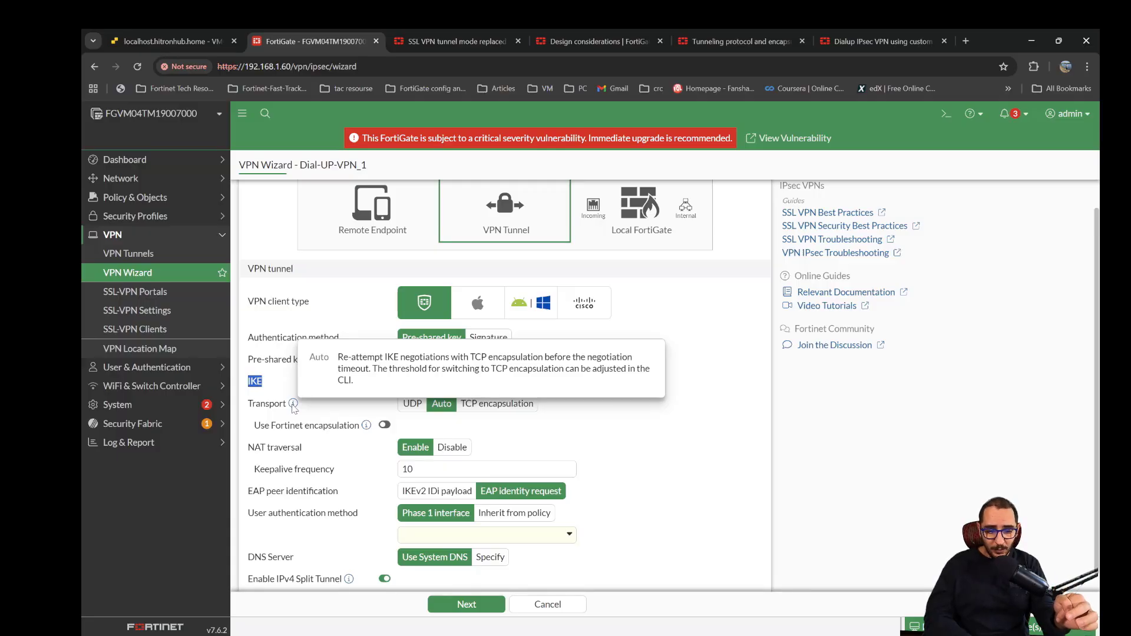
pyautogui.click(422, 412)
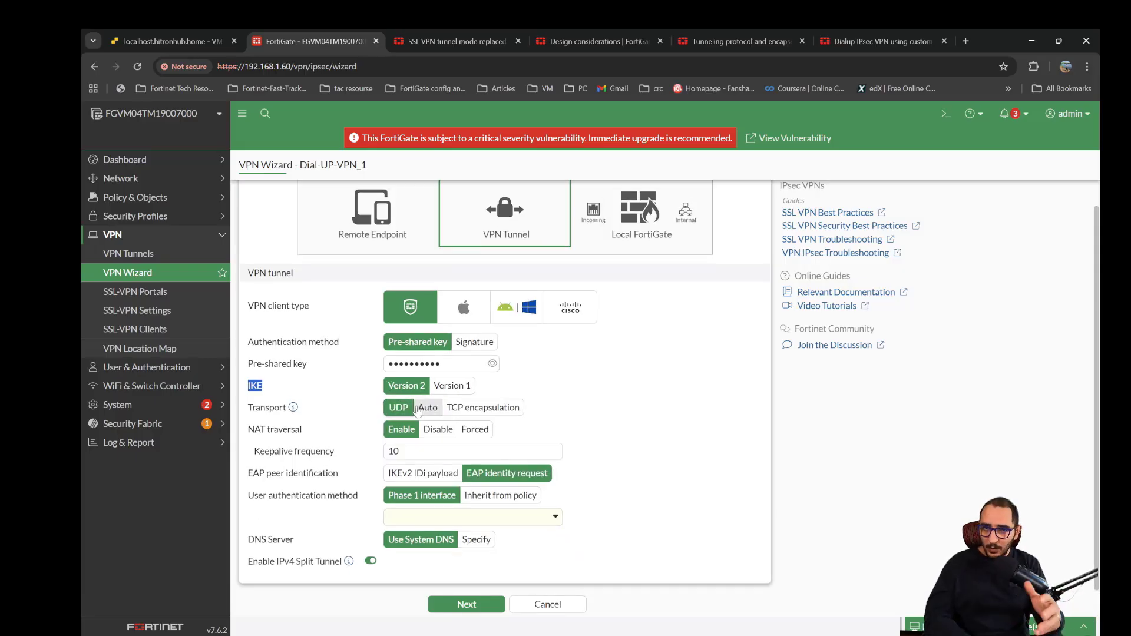
pyautogui.click(424, 410)
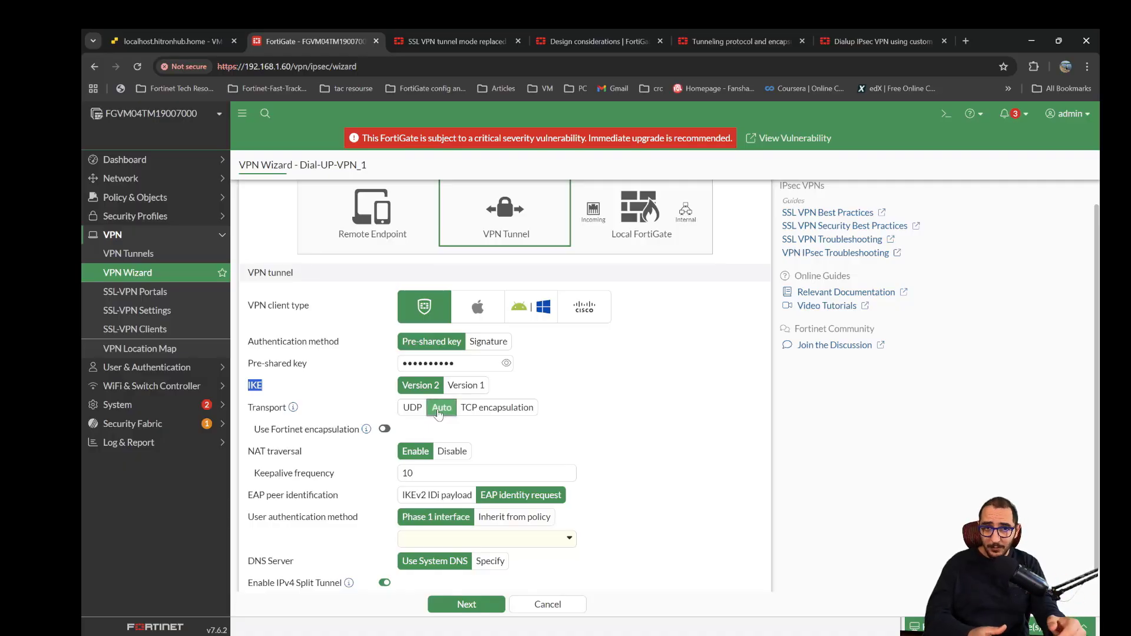
pyautogui.click(497, 411)
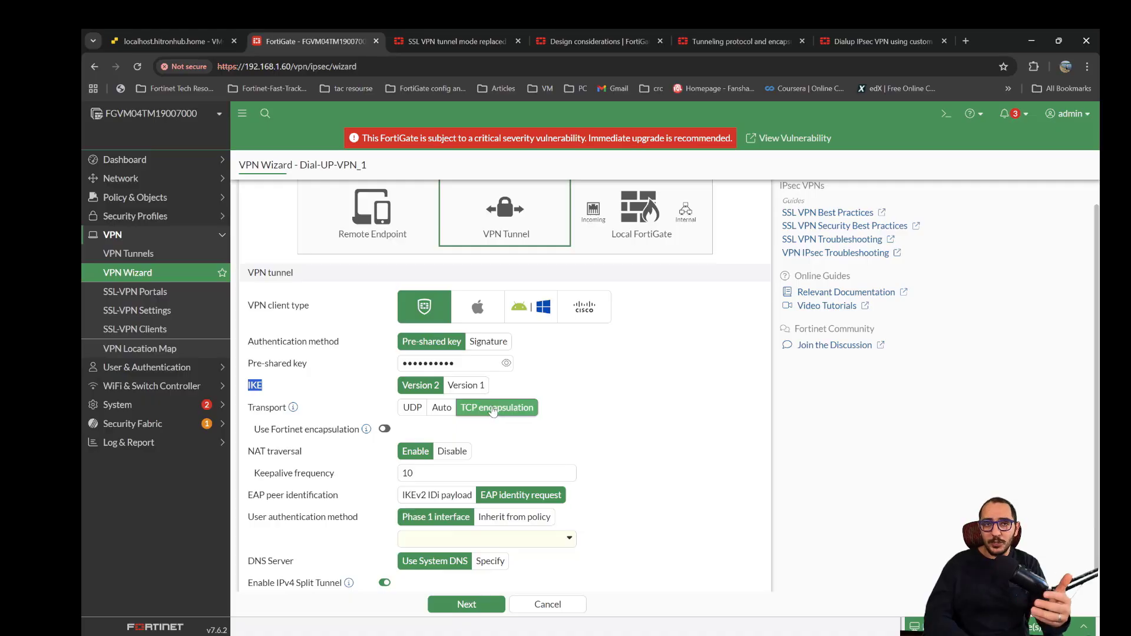
pyautogui.click(442, 411)
# - Set the user authentication method to Inherit from policy and add the local user from the SSL VPN policy
pyautogui.scroll(-1, 412, 431)
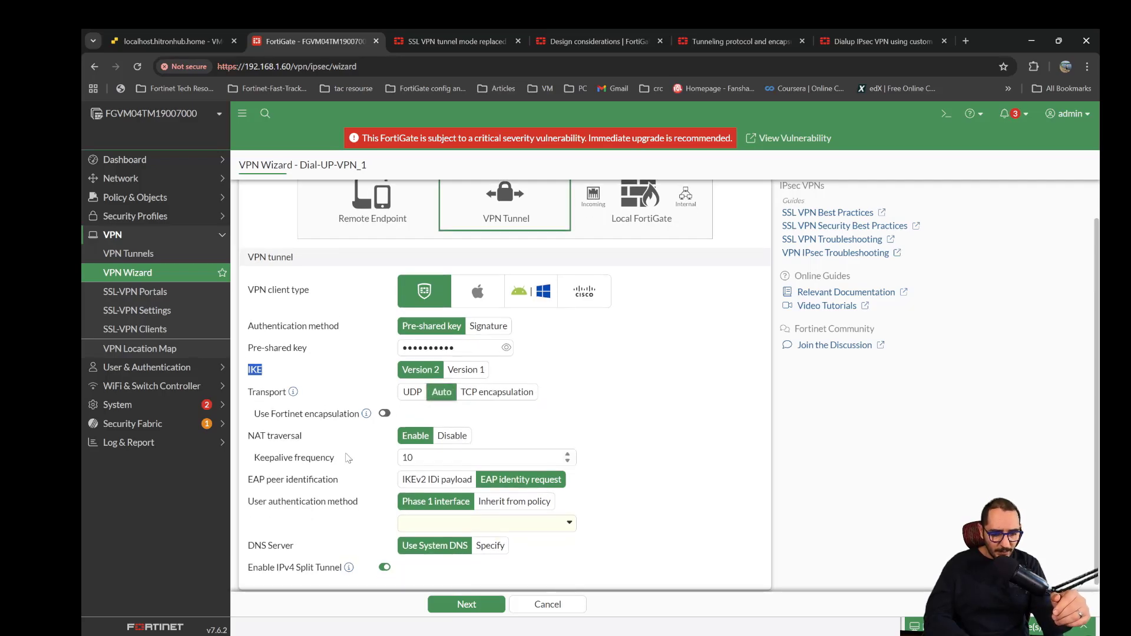
pyautogui.scroll(-1, 404, 439)
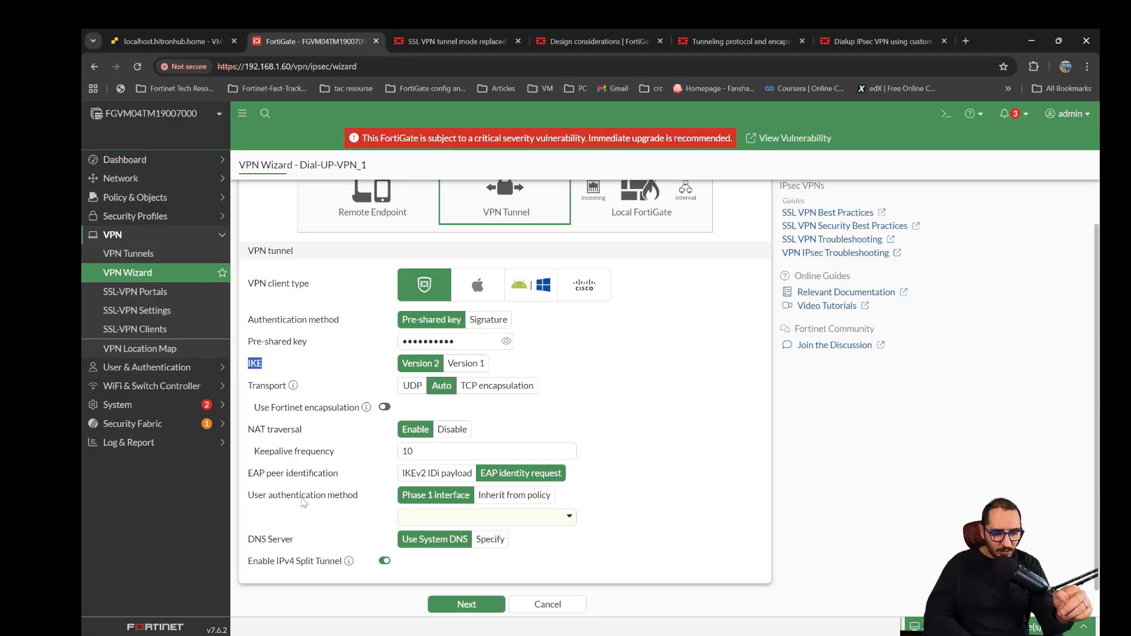
pyautogui.click(508, 502)
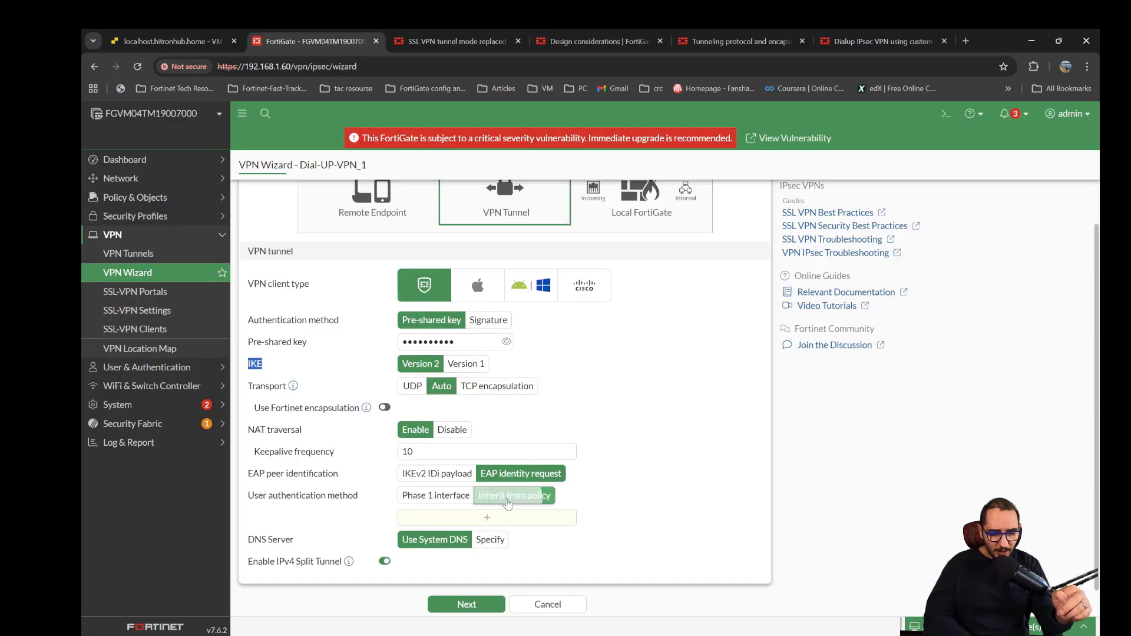
pyautogui.click(501, 518)
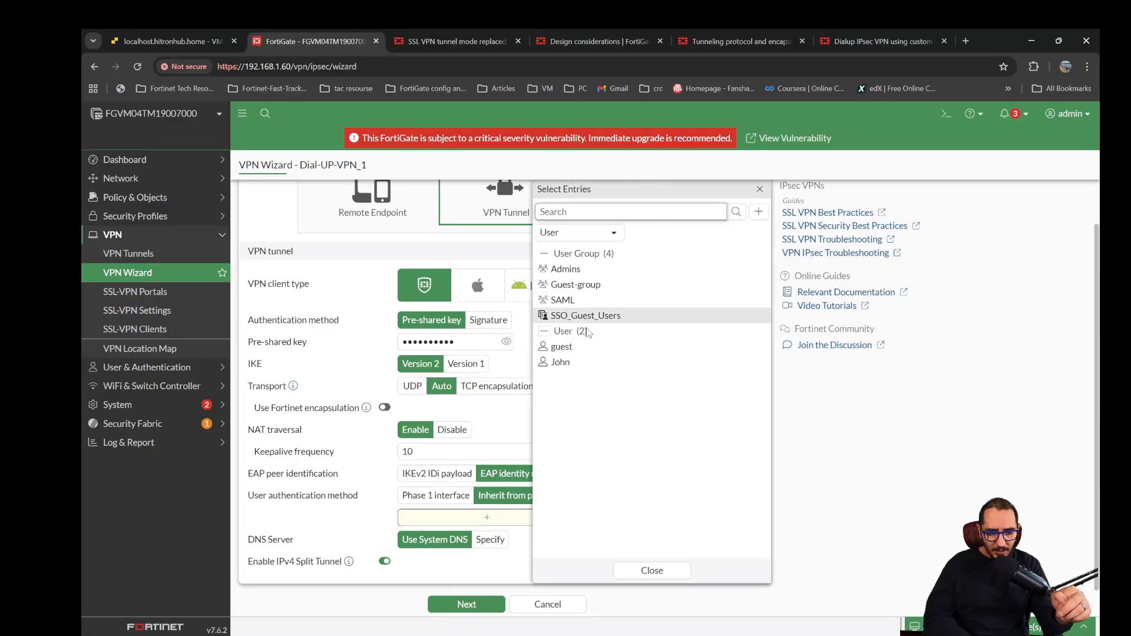
pyautogui.click(759, 362)
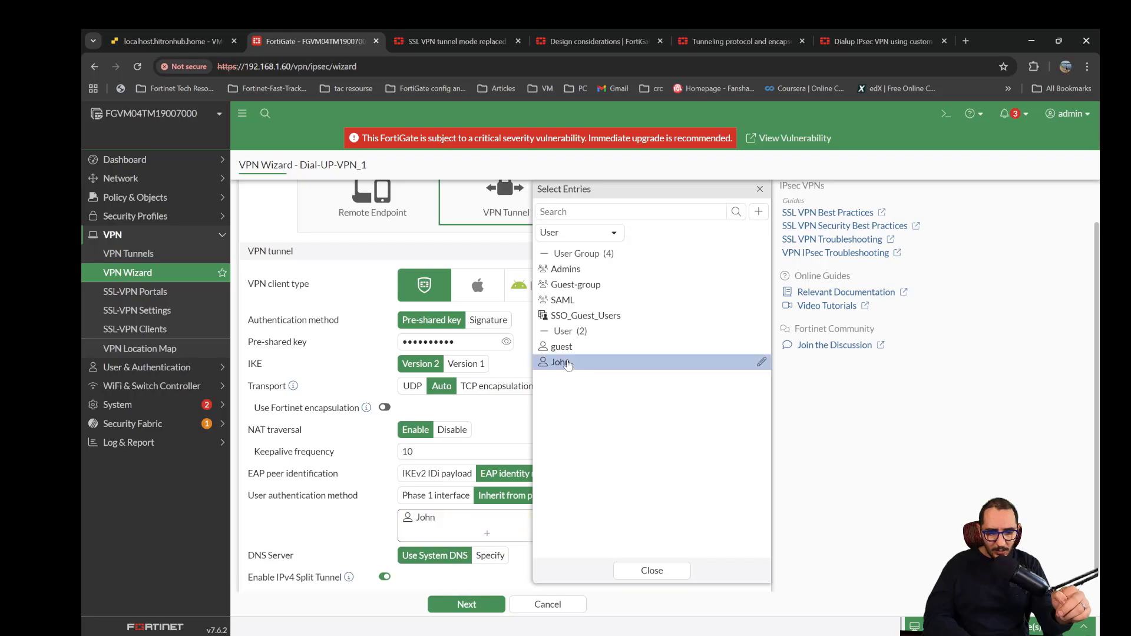
pyautogui.click(652, 571)
pyautogui.moveTo(548, 526)
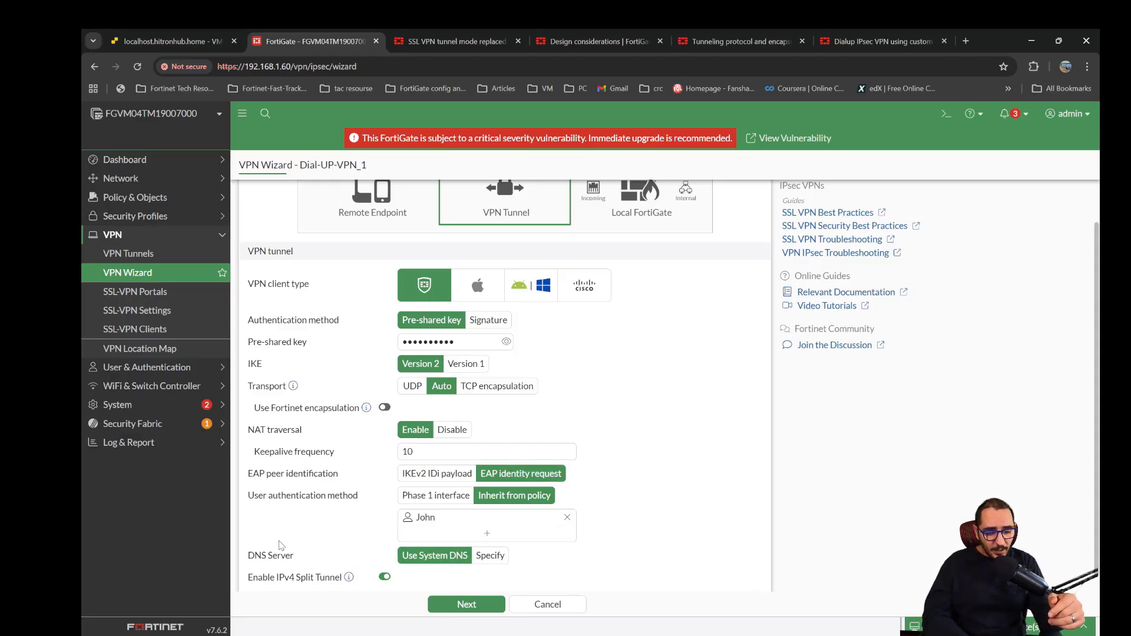
pyautogui.scroll(-1, 411, 567)
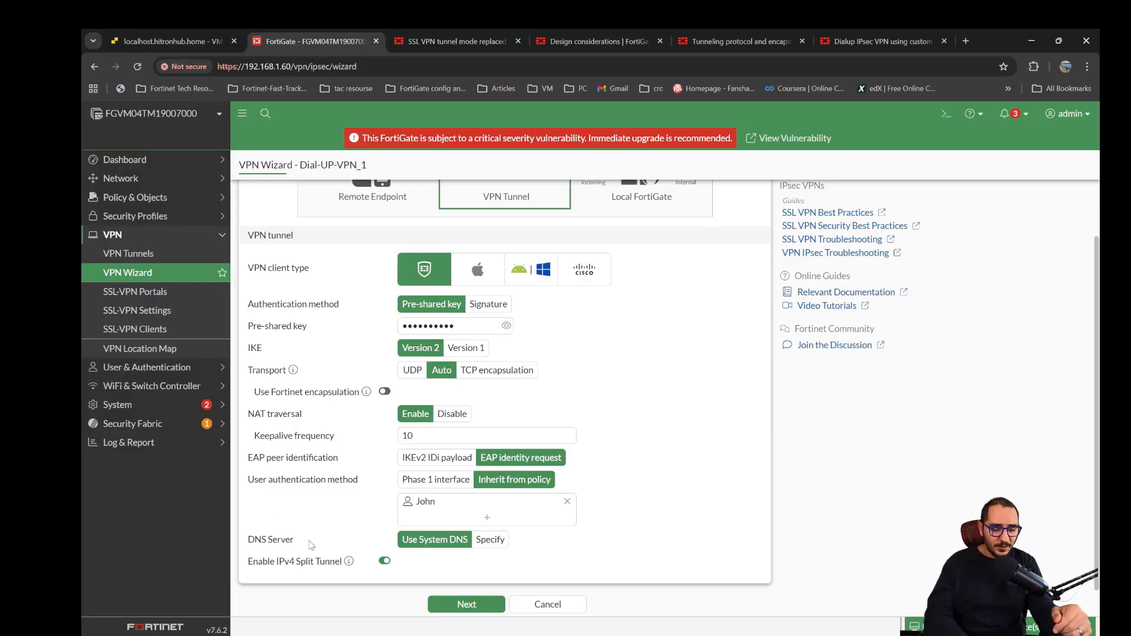
# - Accept the VPN tunnel settings with IPv4 split tunnel enabled and set the connected endpoints' address range to 10.10.10.0-10.10.10.255
pyautogui.doubleClick(286, 567)
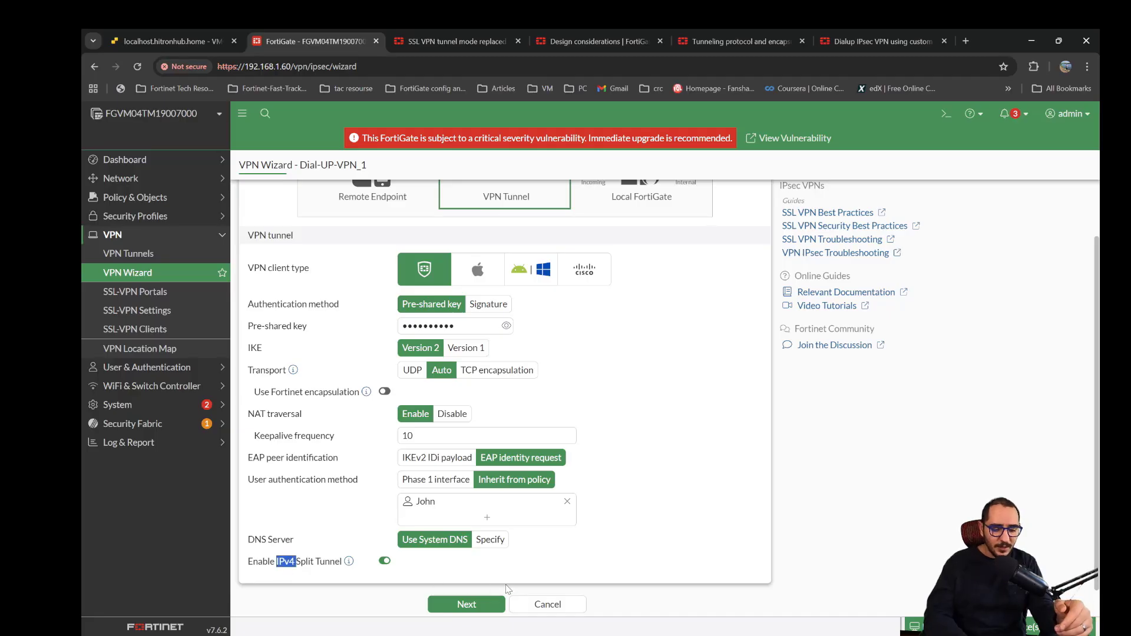
pyautogui.click(466, 604)
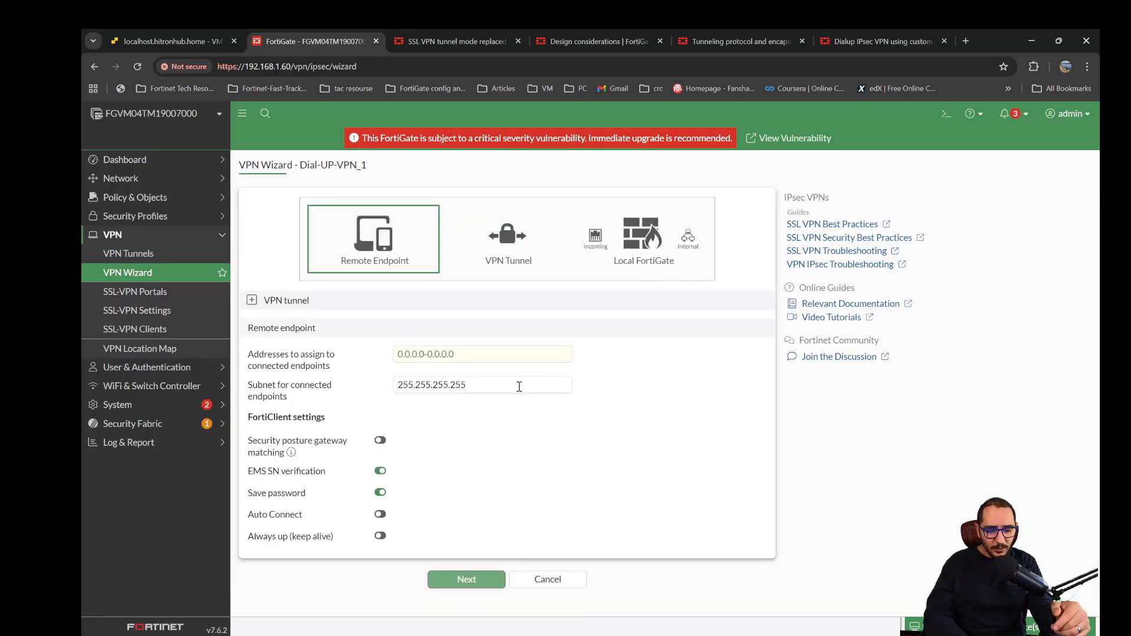
pyautogui.click(484, 355)
pyautogui.click(455, 424)
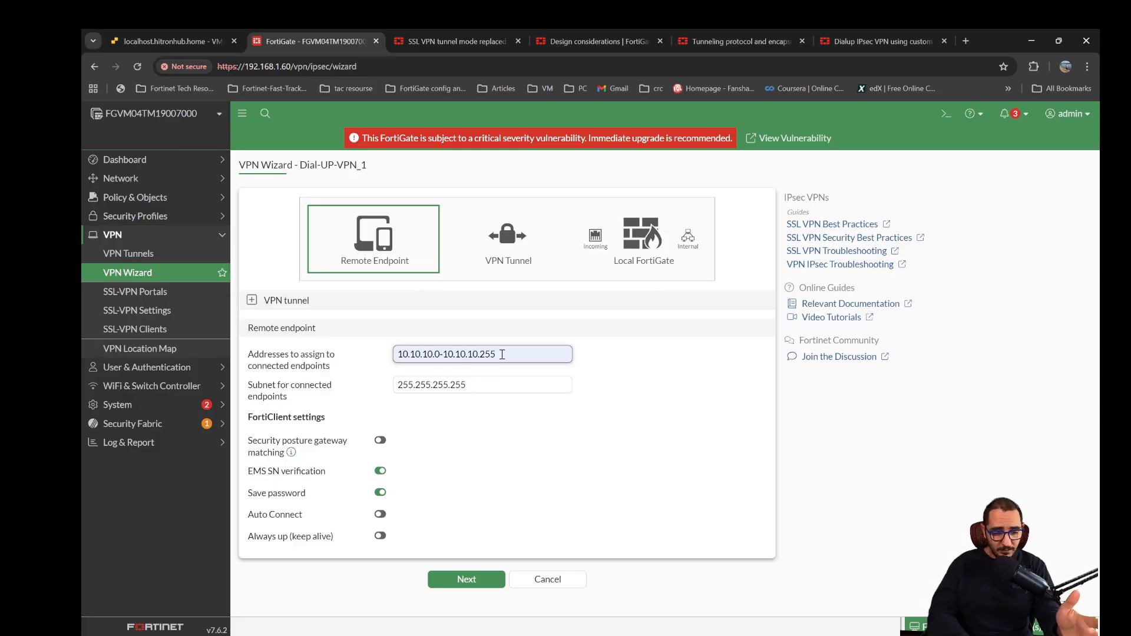
pyautogui.click(433, 439)
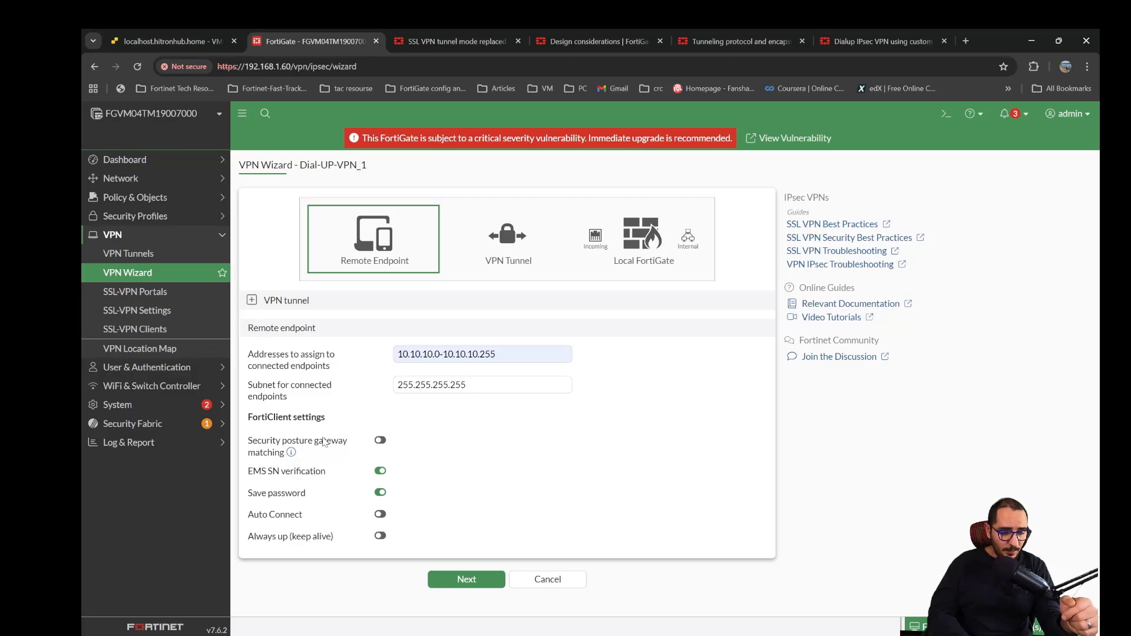
# - Try the security posture gateway matching option, leave it disabled, and accept the remote endpoint settings
pyautogui.click(381, 441)
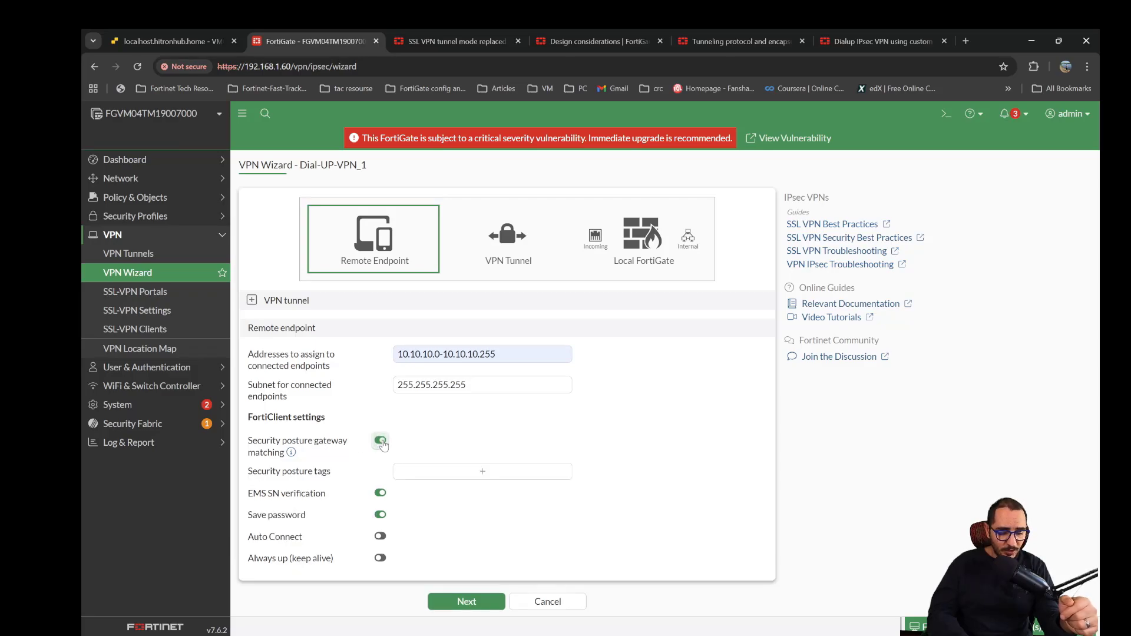
pyautogui.click(381, 442)
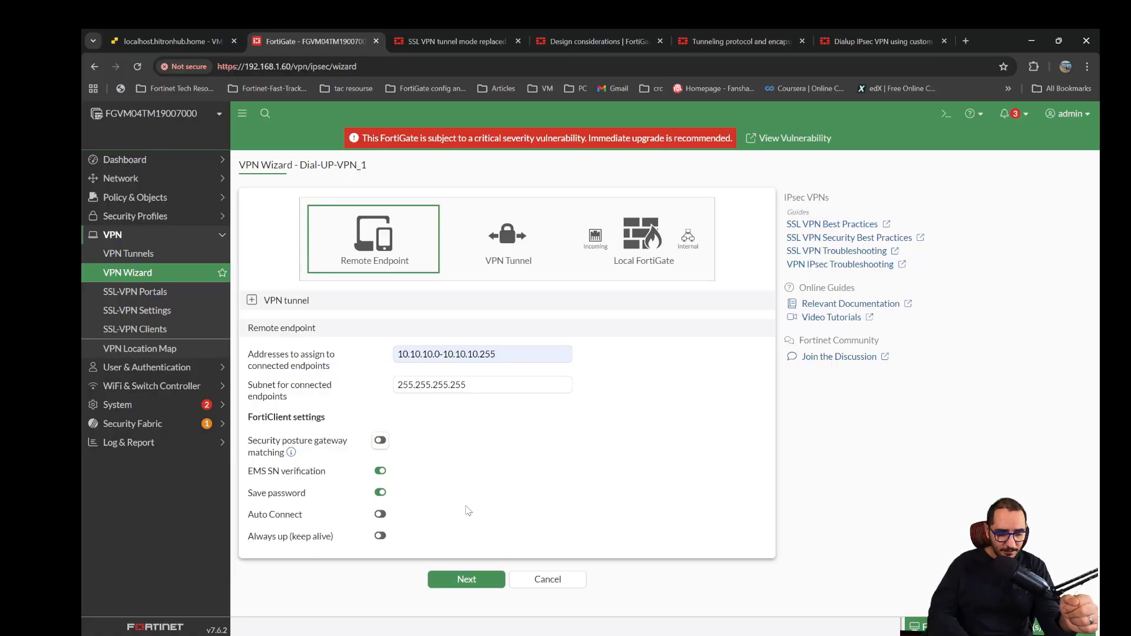
pyautogui.click(473, 578)
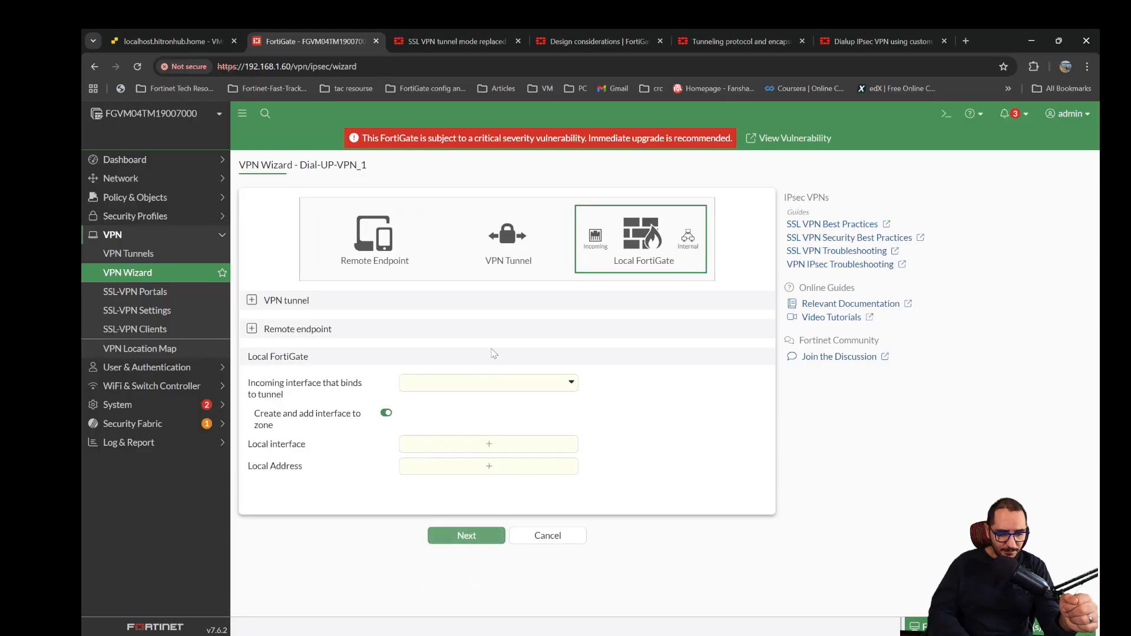
# - Bind the tunnel to incoming interface WAN (port1) and disable creating and adding the interface to a zone
pyautogui.click(476, 384)
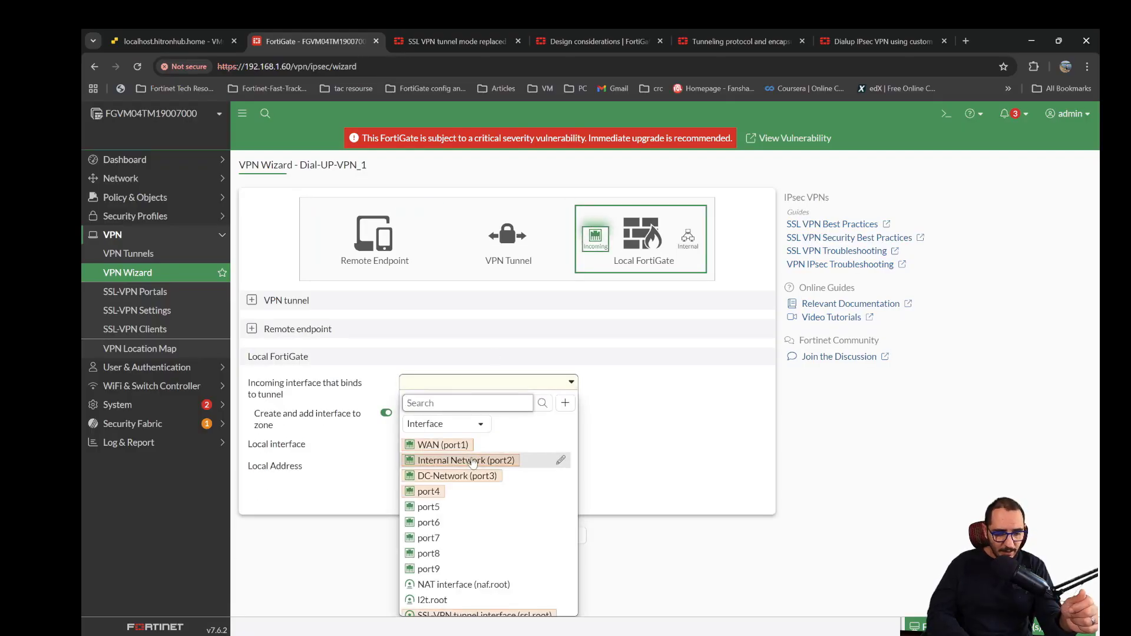
pyautogui.moveTo(470, 449)
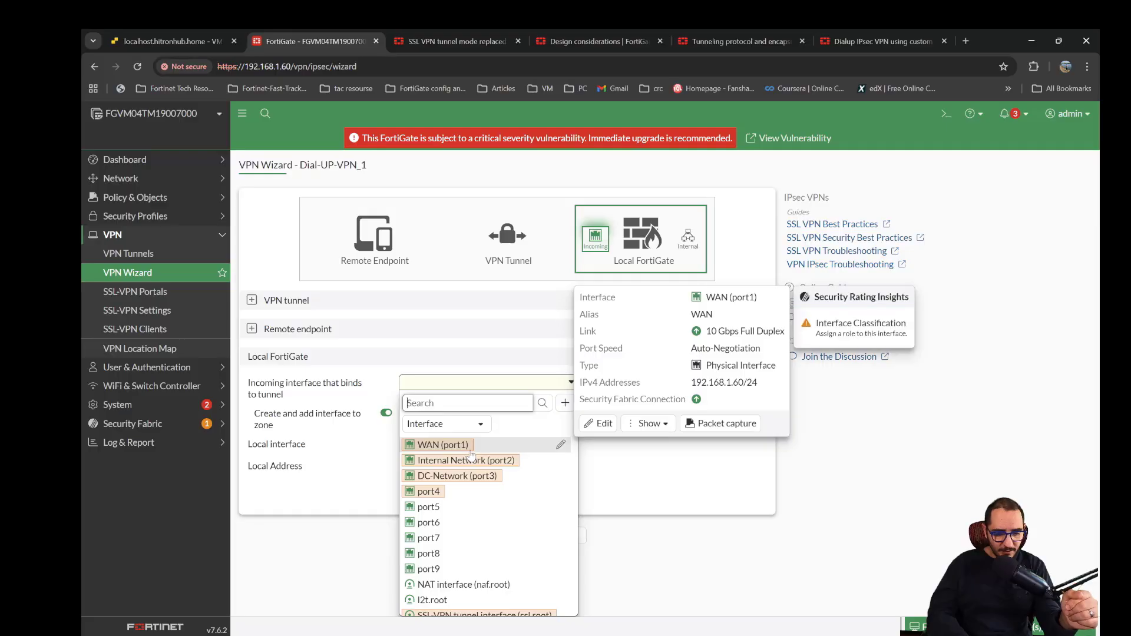
pyautogui.click(470, 451)
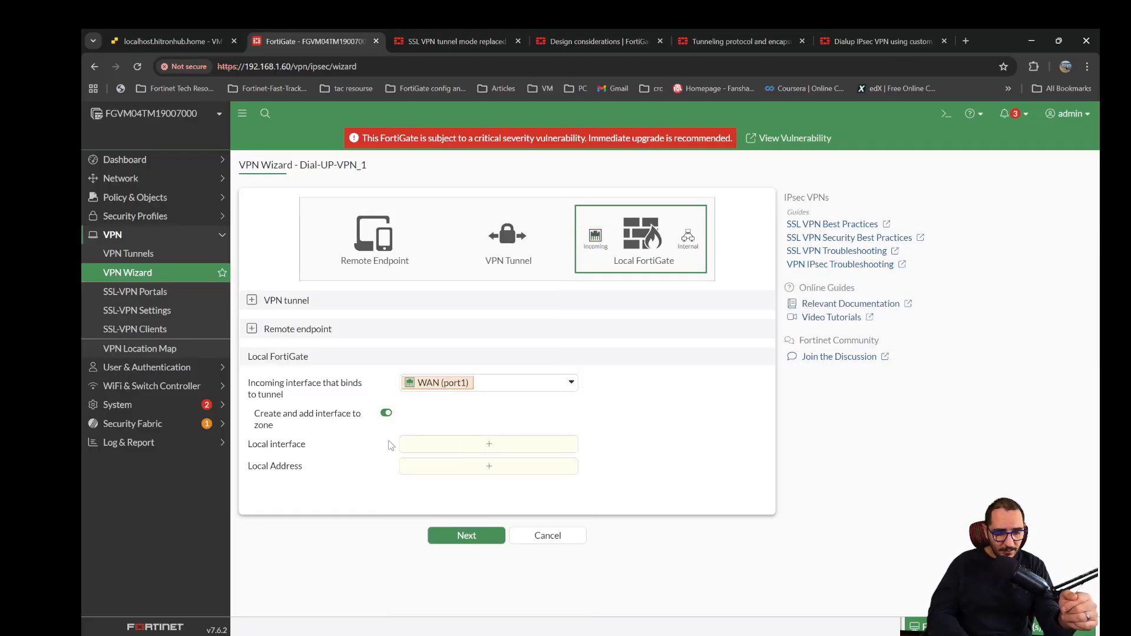
pyautogui.click(386, 413)
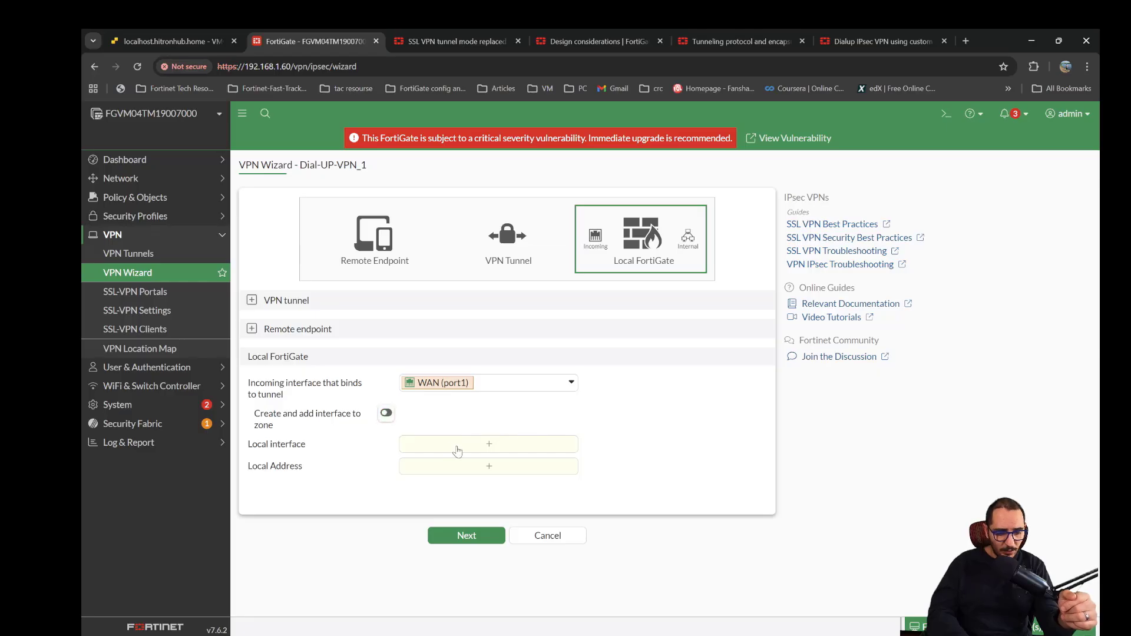
# - Set the local interface to Internal Network (port2) and the local address to Internal-Network
pyautogui.click(457, 450)
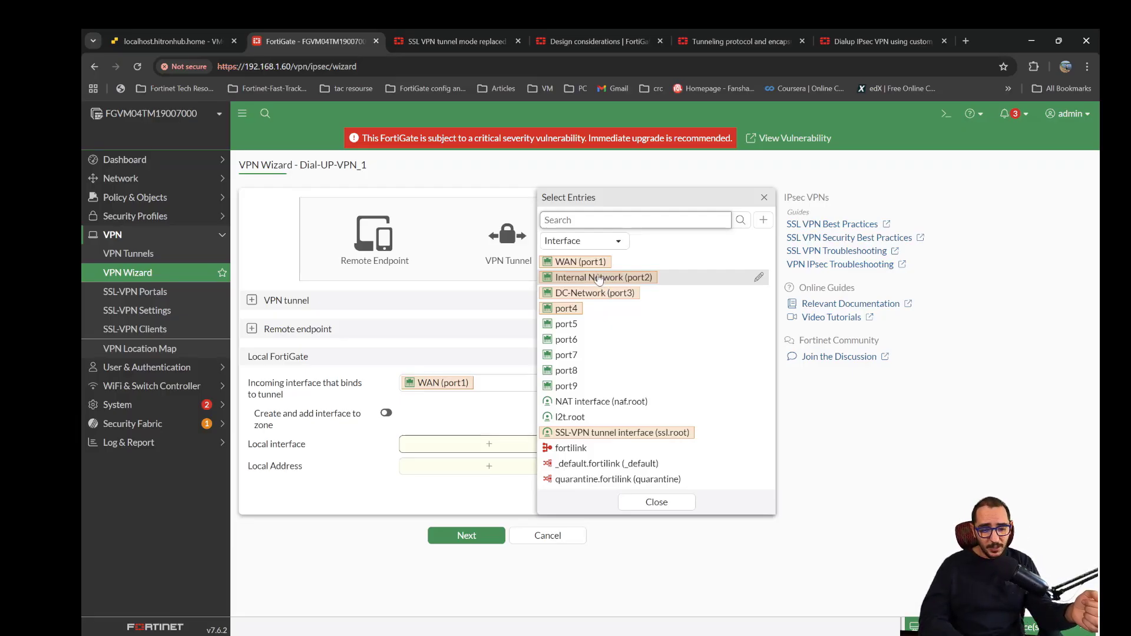
pyautogui.click(597, 279)
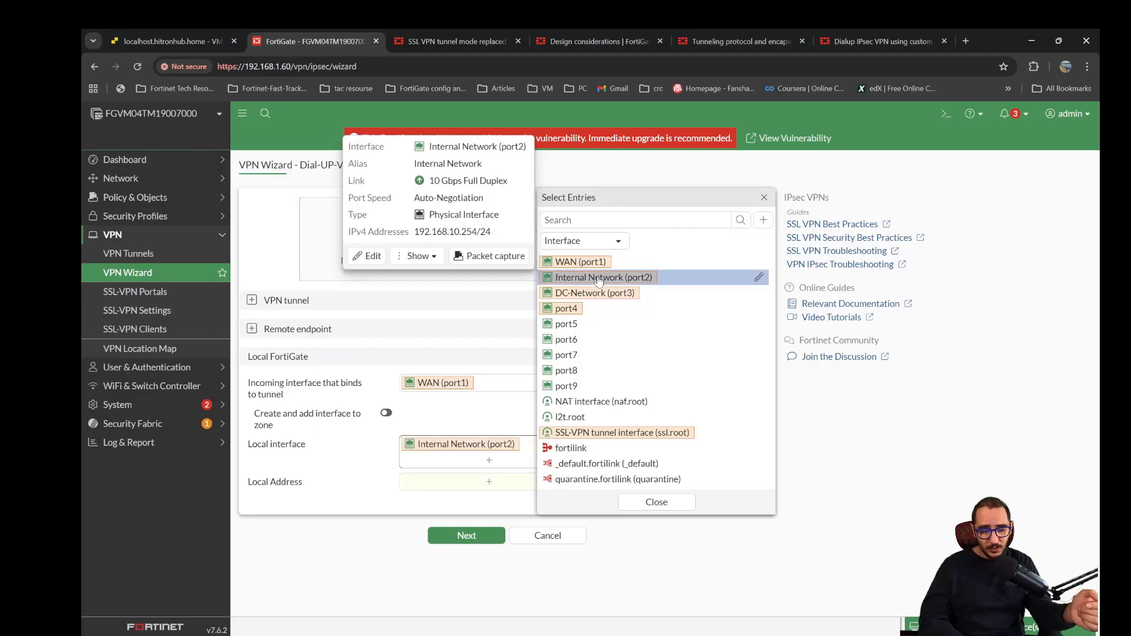
pyautogui.click(474, 483)
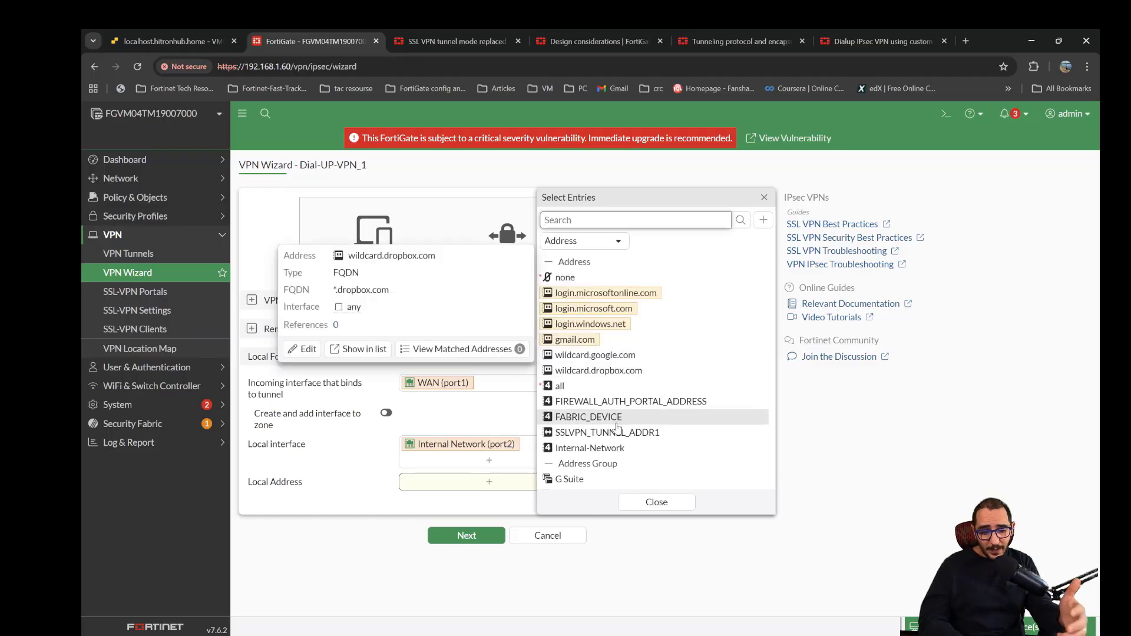
pyautogui.click(600, 449)
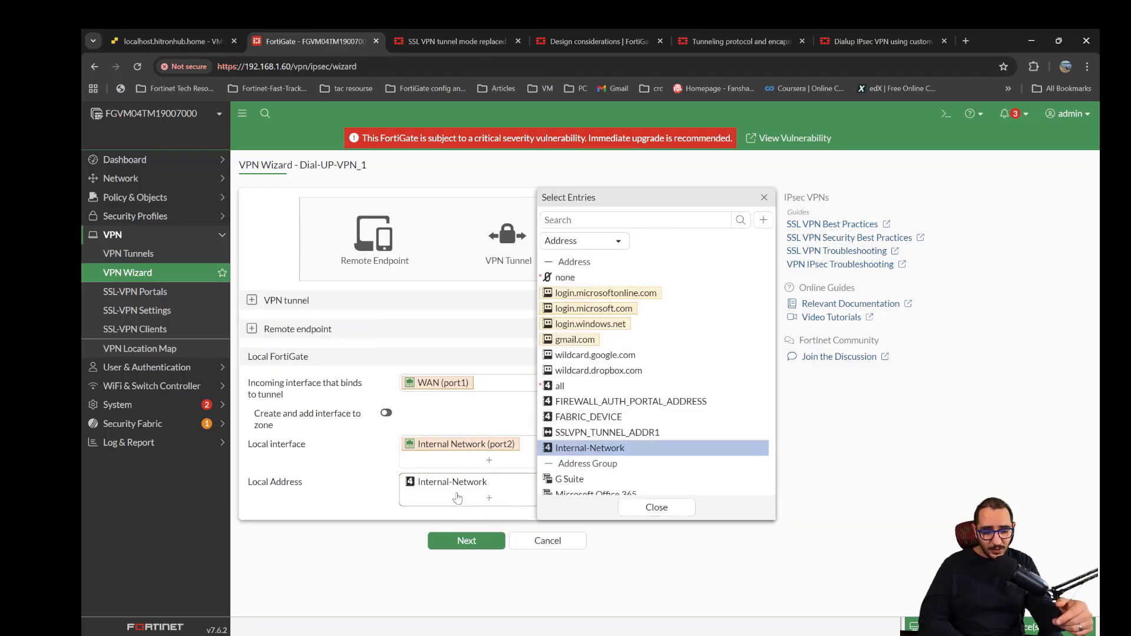
pyautogui.moveTo(459, 490)
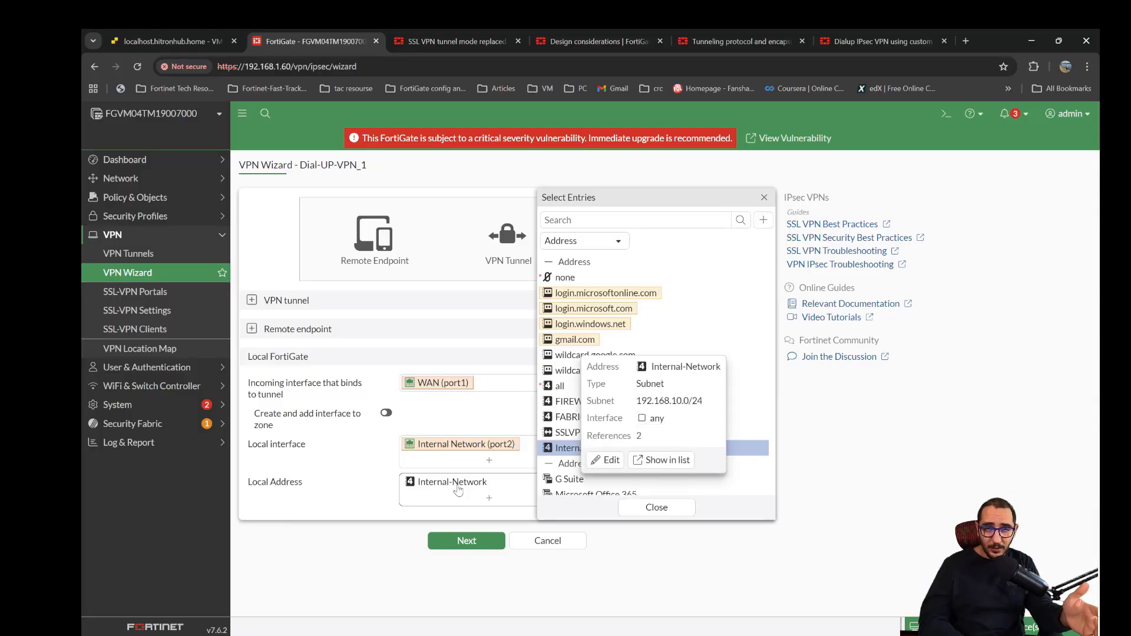
pyautogui.click(362, 518)
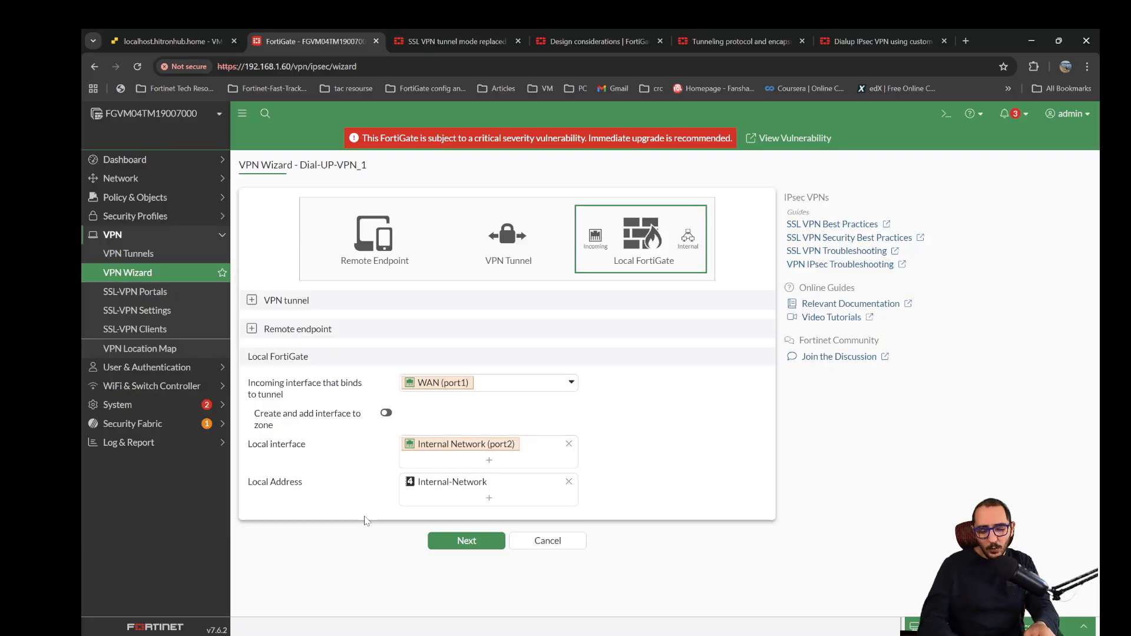
# - Check the local address object, proceed to the wizard's review, and submit it to create the VPN tunnel
pyautogui.moveTo(467, 485)
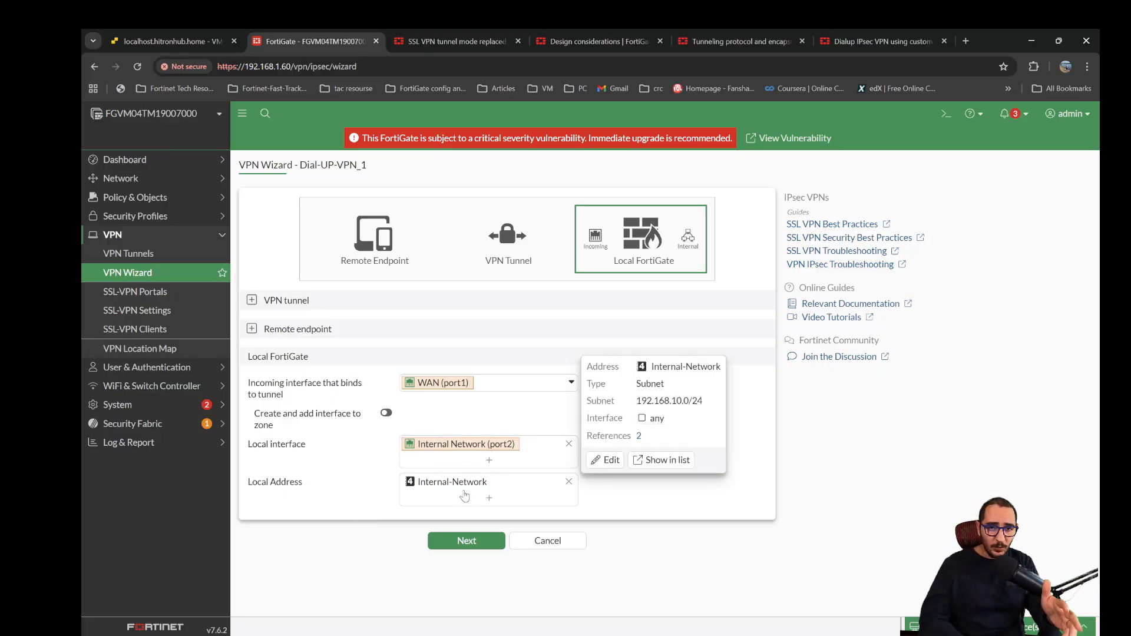
pyautogui.click(449, 542)
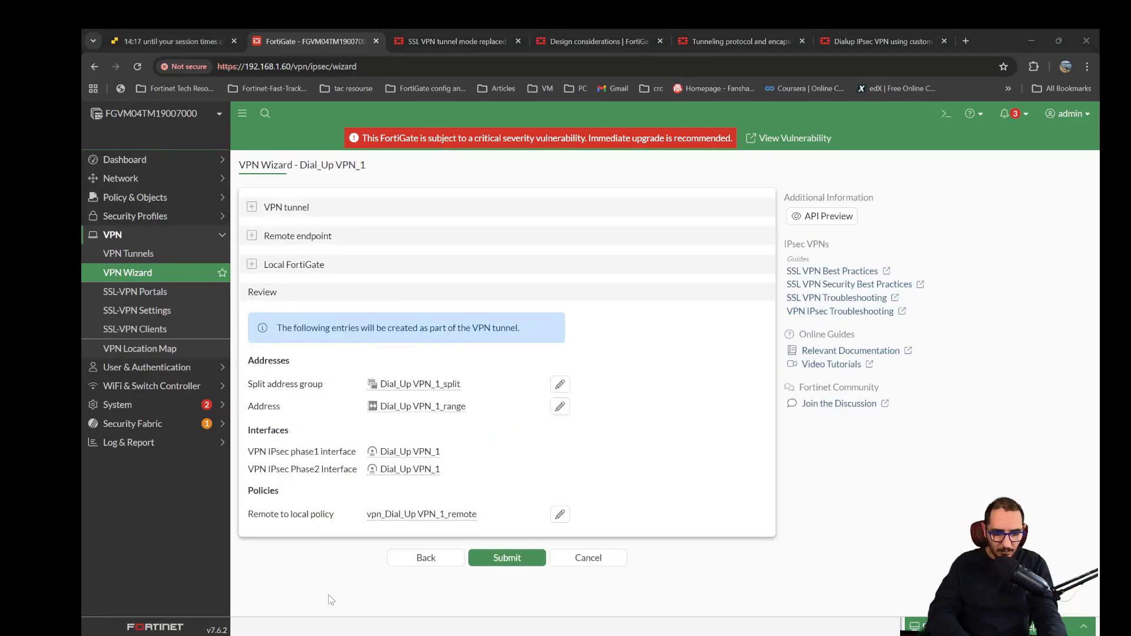
pyautogui.click(497, 560)
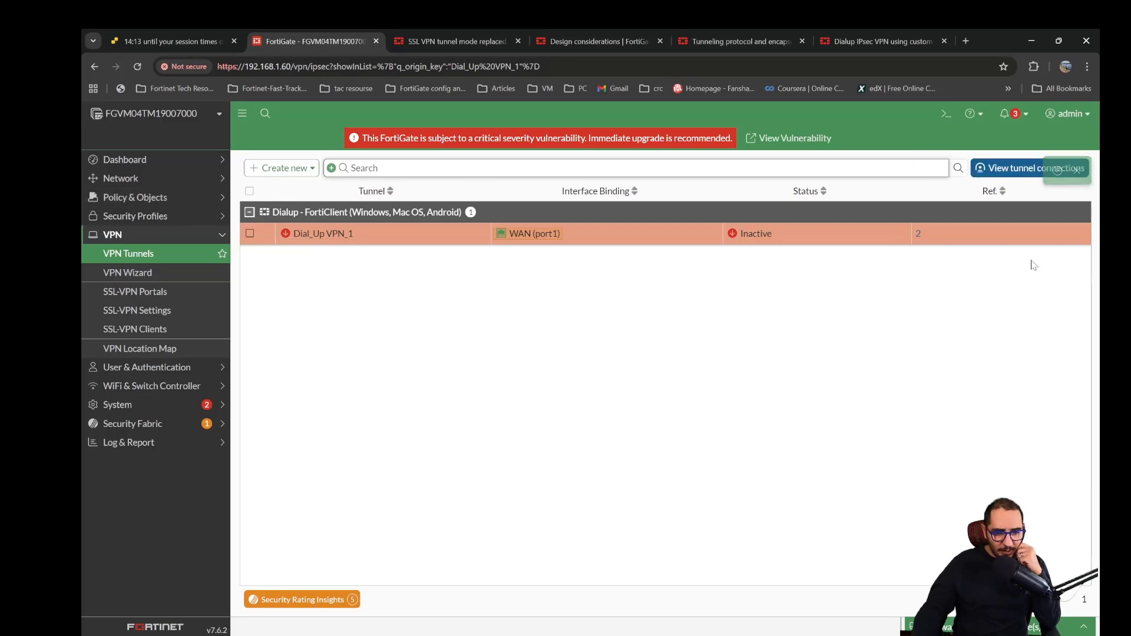
# - Open the firewall policy list and examine the interfaces, source and destination of the wizard-created dial-up VPN policy
pyautogui.click(918, 235)
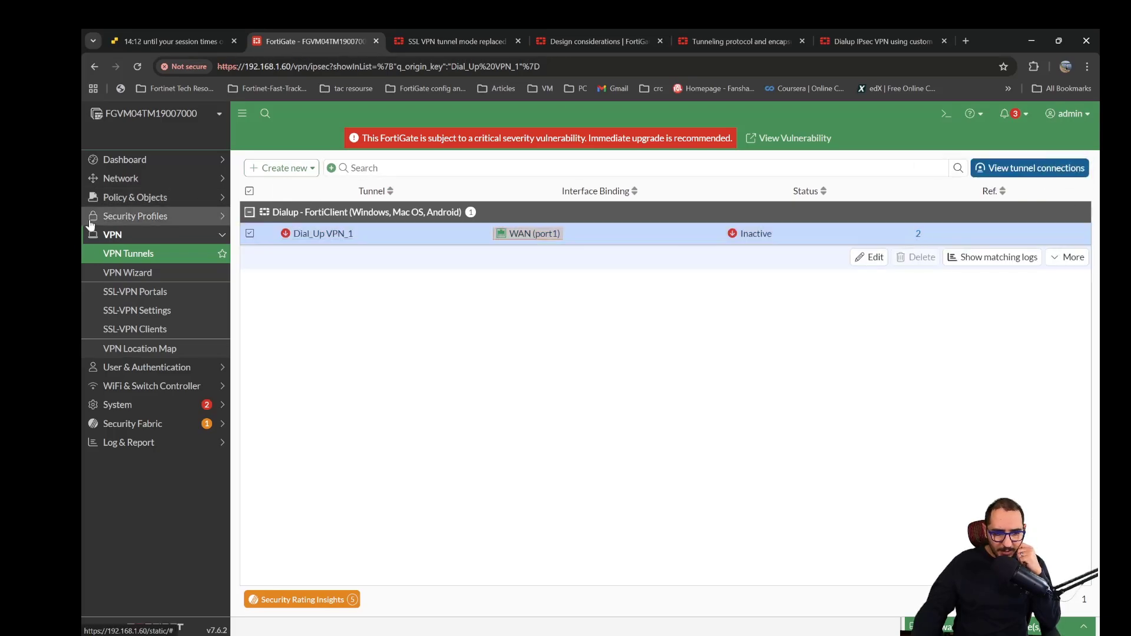
pyautogui.click(135, 198)
pyautogui.click(131, 217)
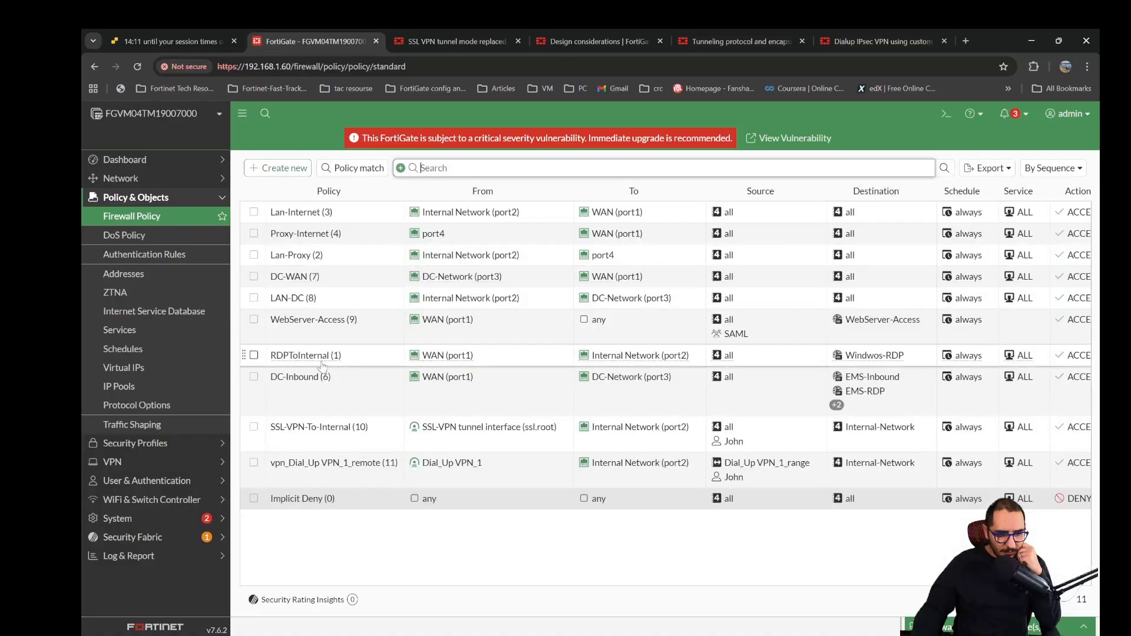
pyautogui.click(350, 475)
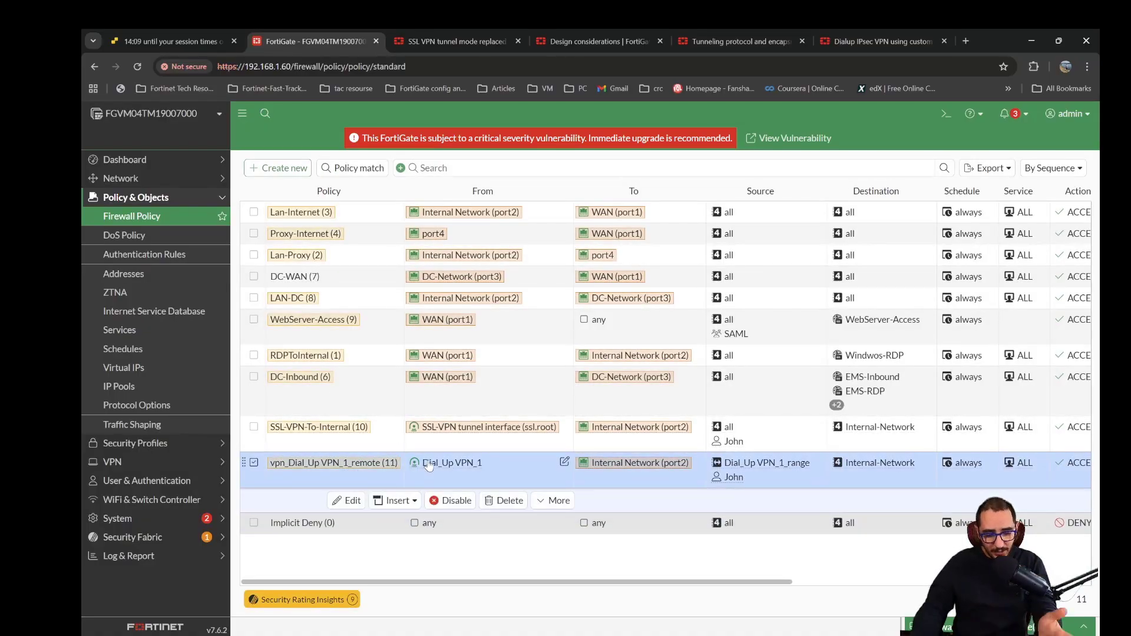
pyautogui.moveTo(433, 463)
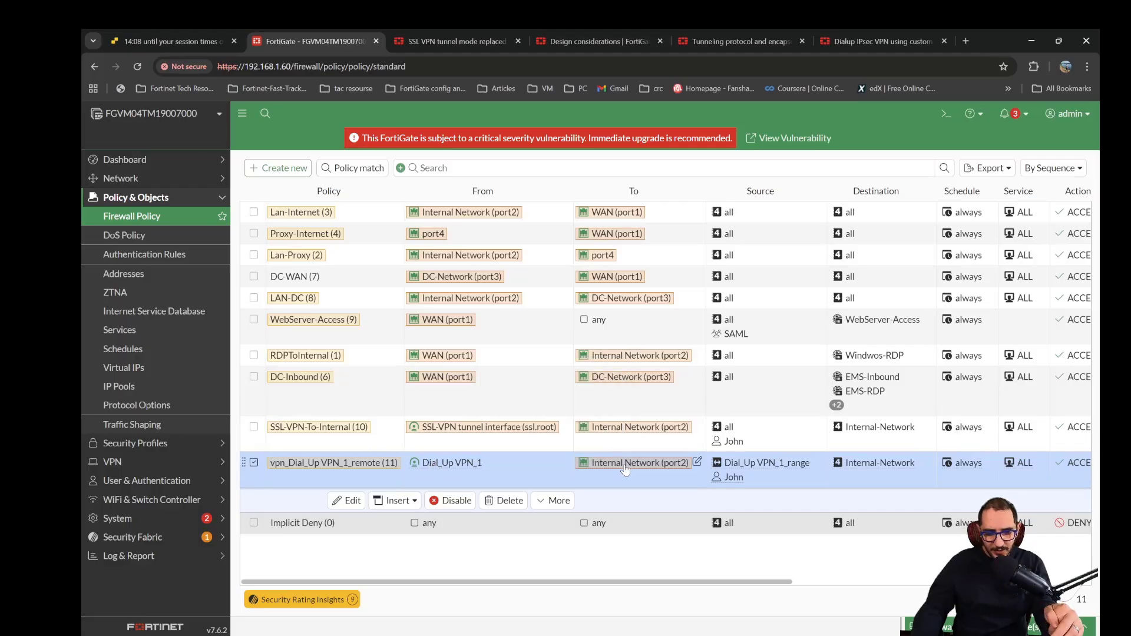
pyautogui.moveTo(626, 470)
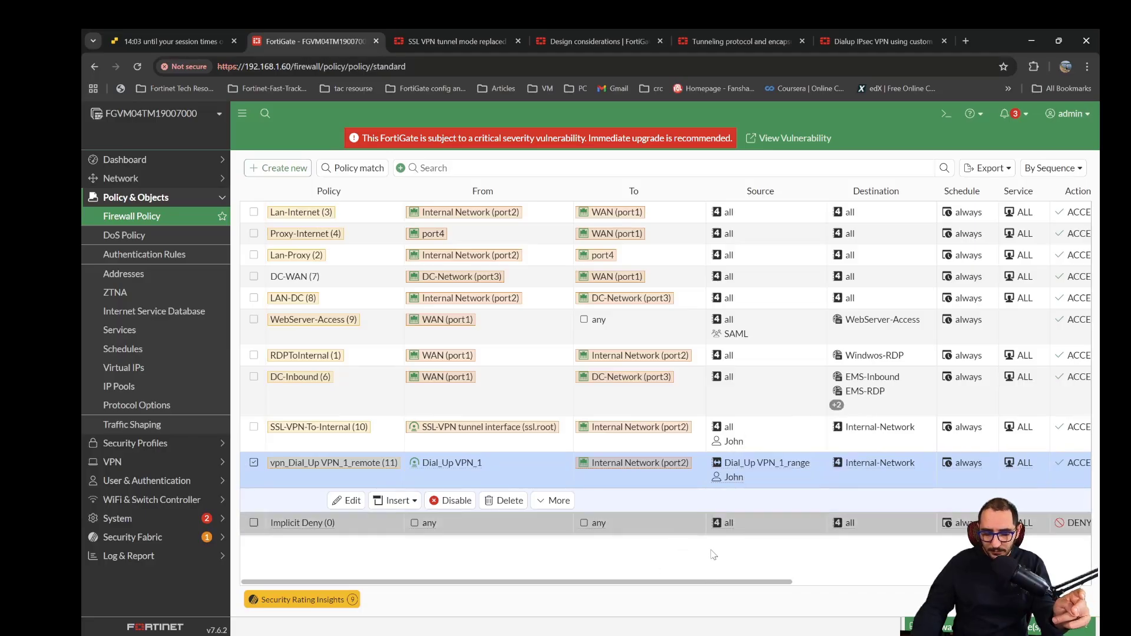
pyautogui.moveTo(891, 467)
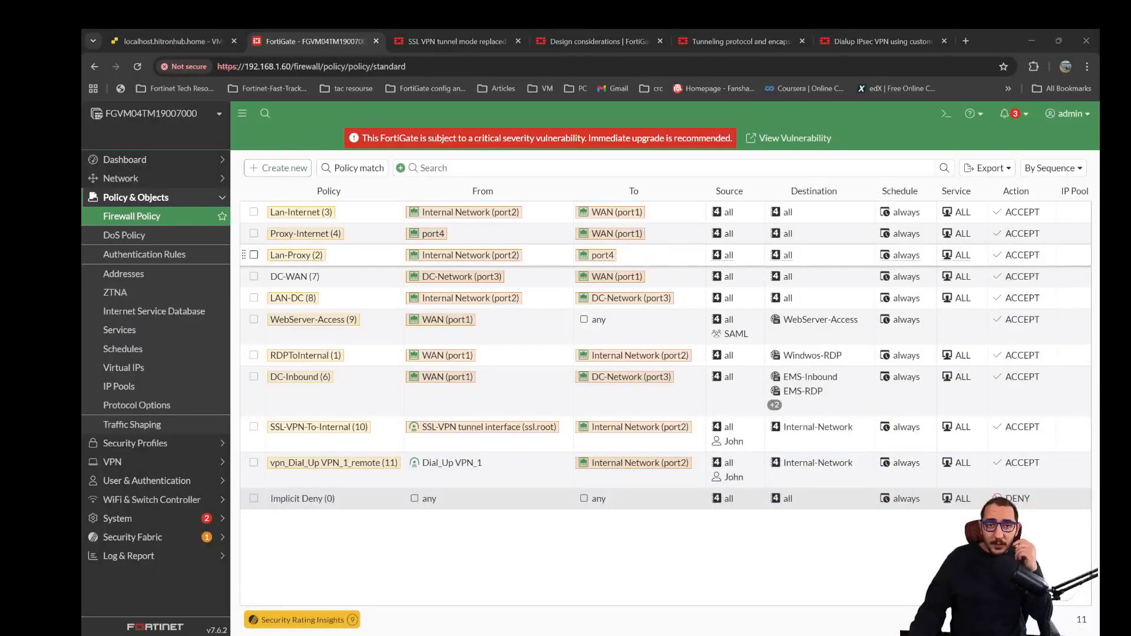
# - Start a firmware upgrade for the FortiGate device with the FortiGate only upgrade type
pyautogui.click(159, 520)
pyautogui.click(151, 348)
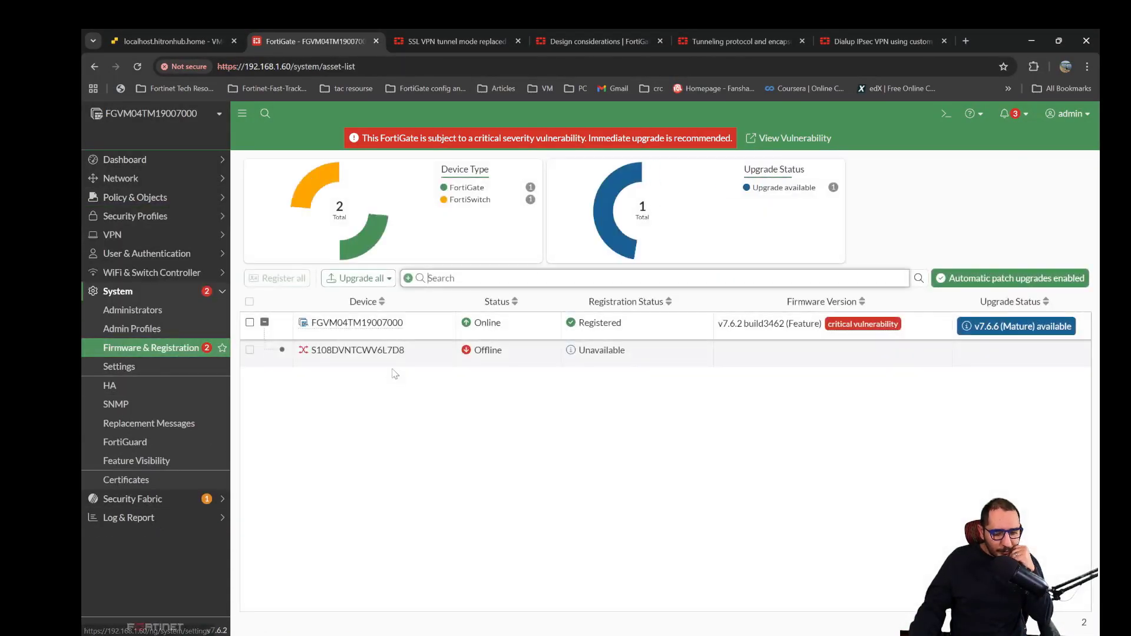
pyautogui.click(392, 336)
pyautogui.click(391, 352)
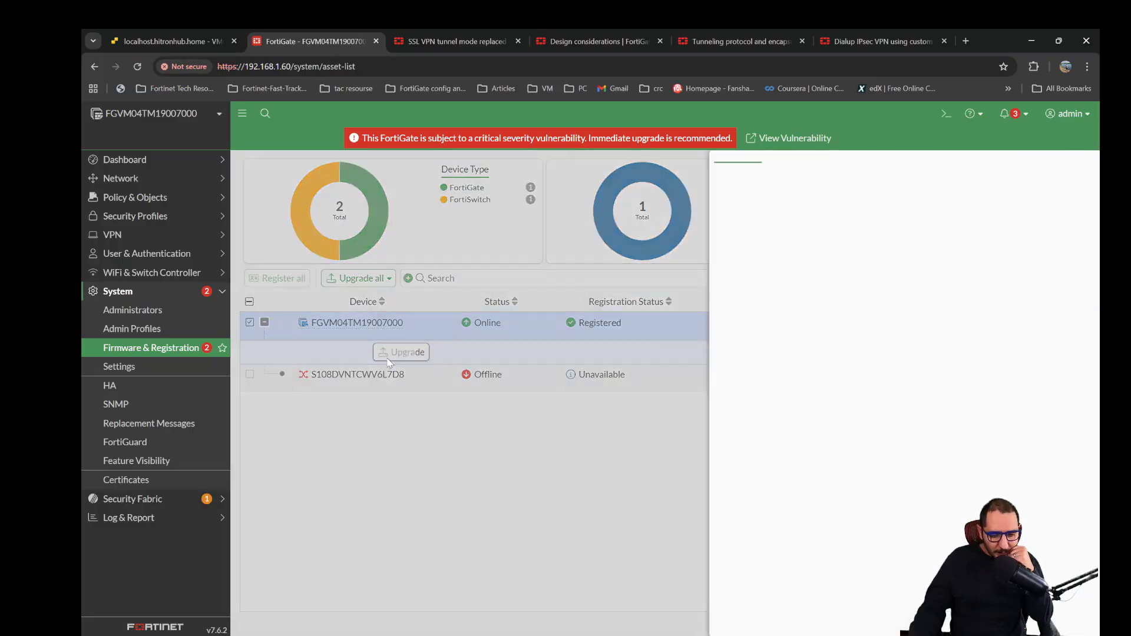
pyautogui.click(322, 371)
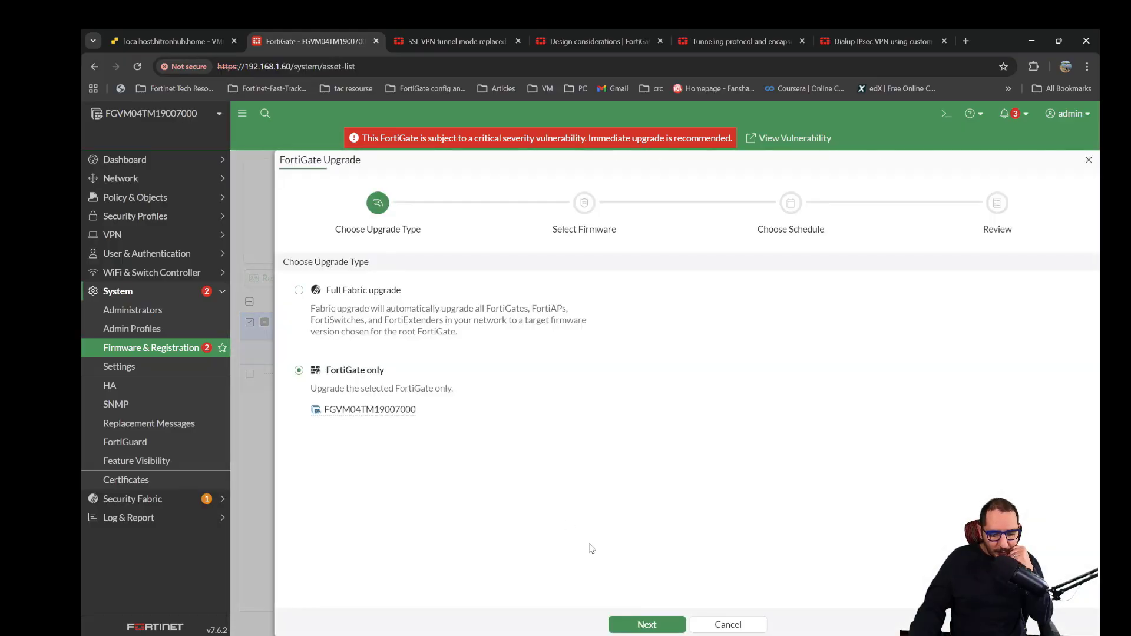
pyautogui.click(632, 623)
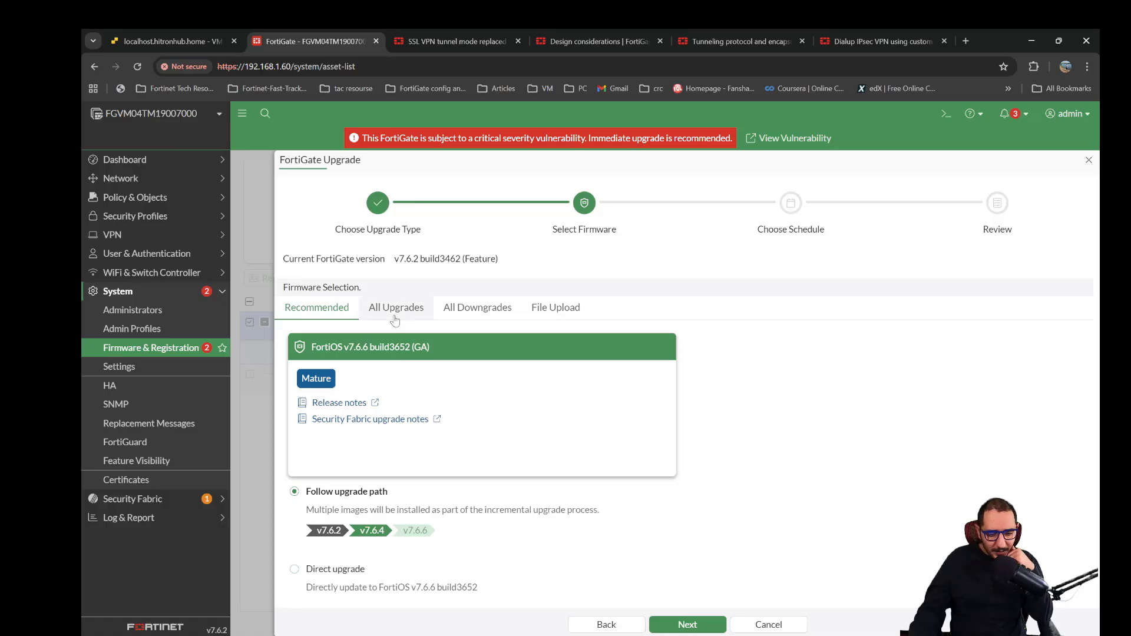
# - Select FortiOS v7.6.3 build3510 from all available upgrades and continue to the upgrade schedule
pyautogui.click(396, 307)
pyautogui.click(419, 363)
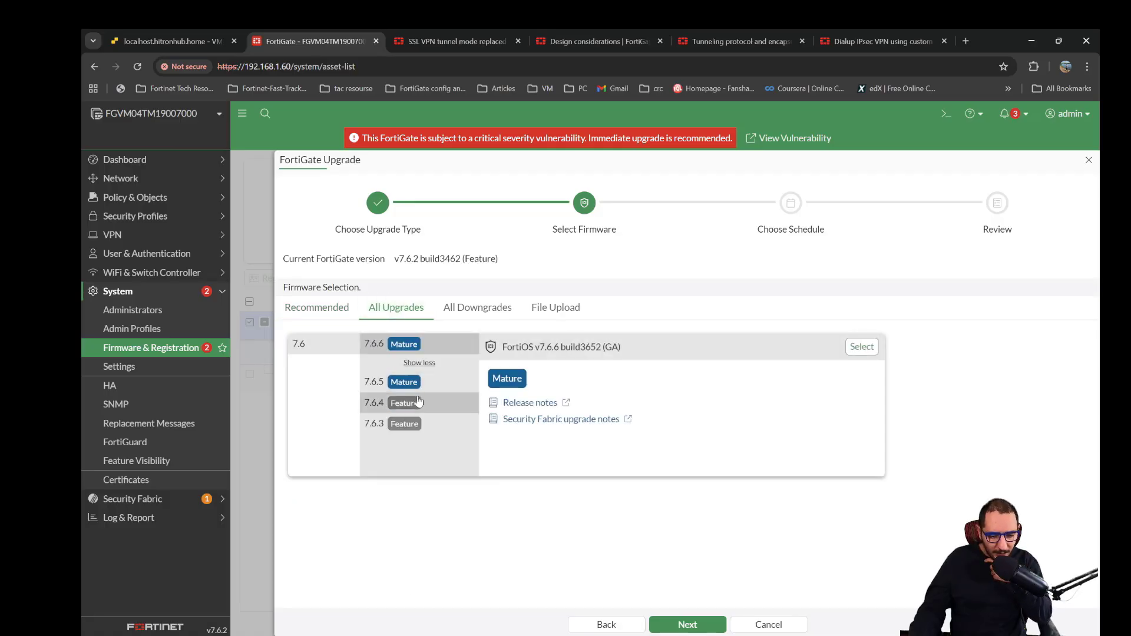
pyautogui.click(402, 430)
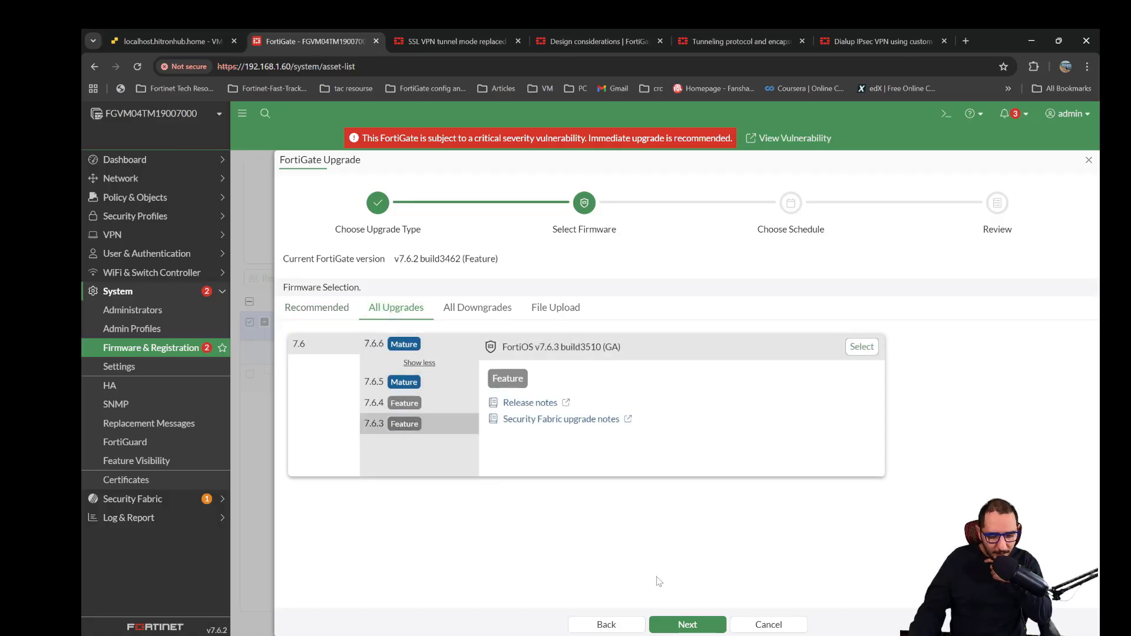
pyautogui.click(693, 624)
pyautogui.click(577, 404)
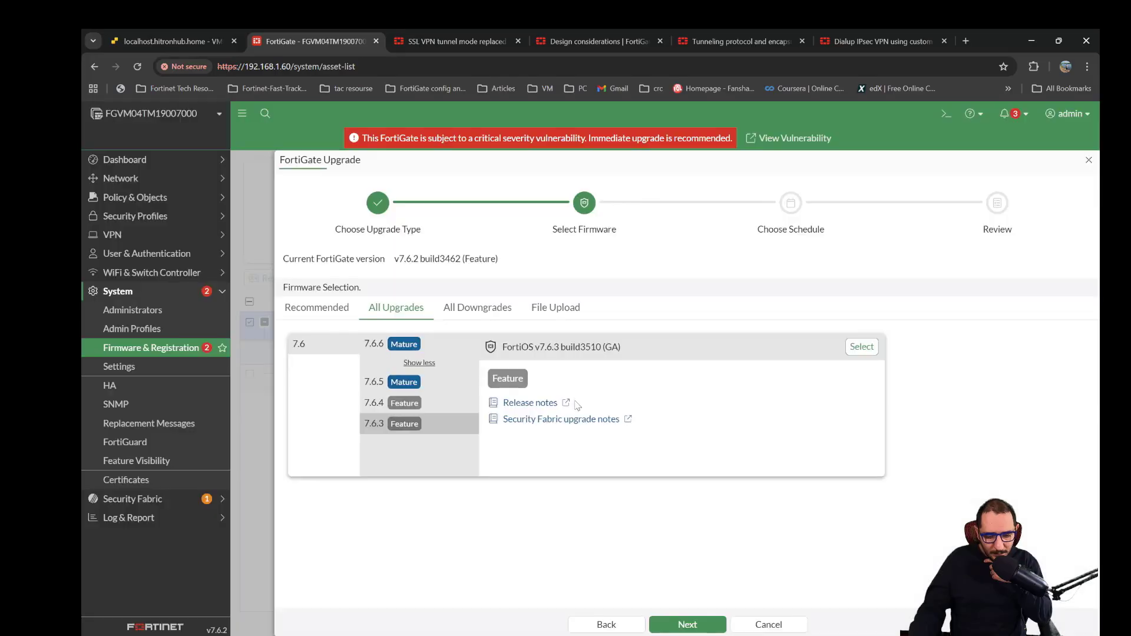
pyautogui.click(861, 347)
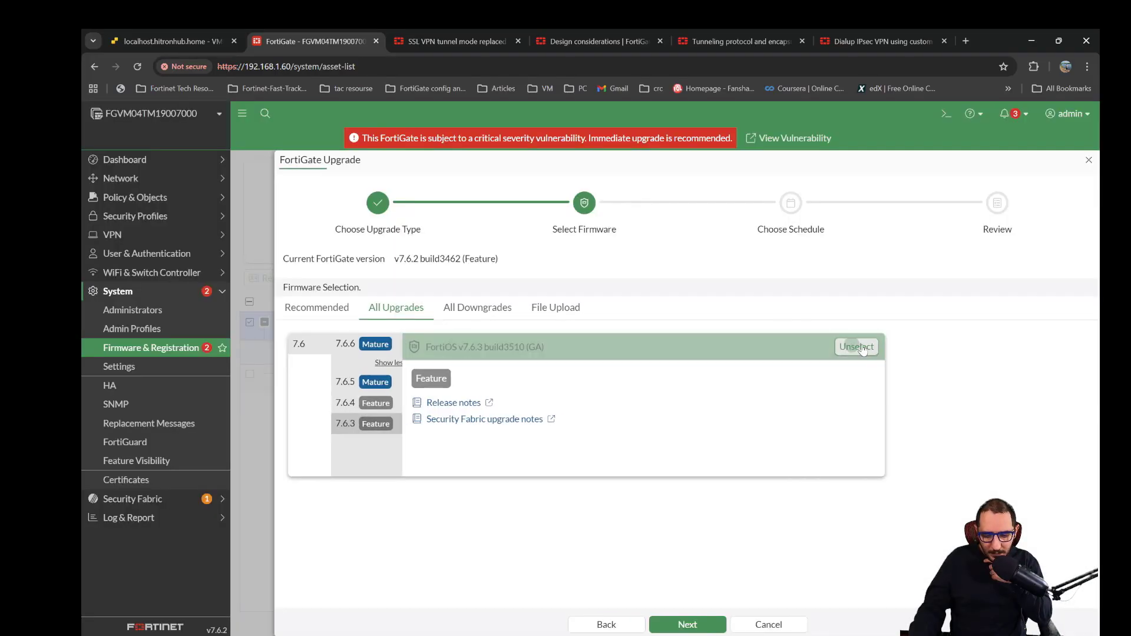
pyautogui.click(708, 625)
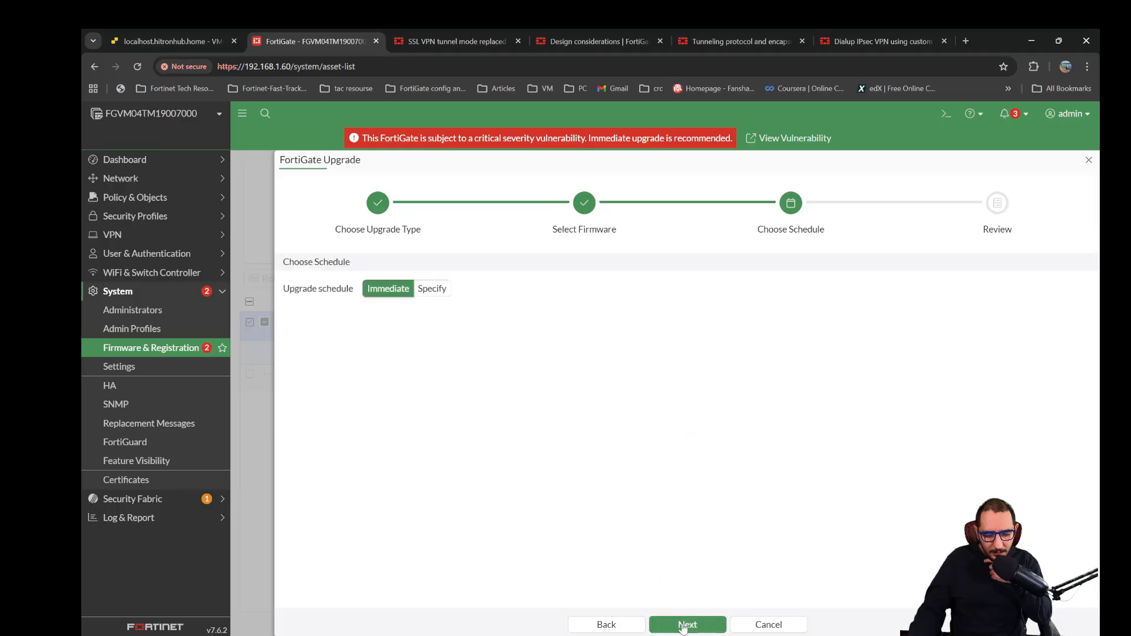
# - Keep the immediate upgrade schedule, confirm the v7.6.3 upgrade with a configuration backup, and accept the system reboot
pyautogui.click(689, 626)
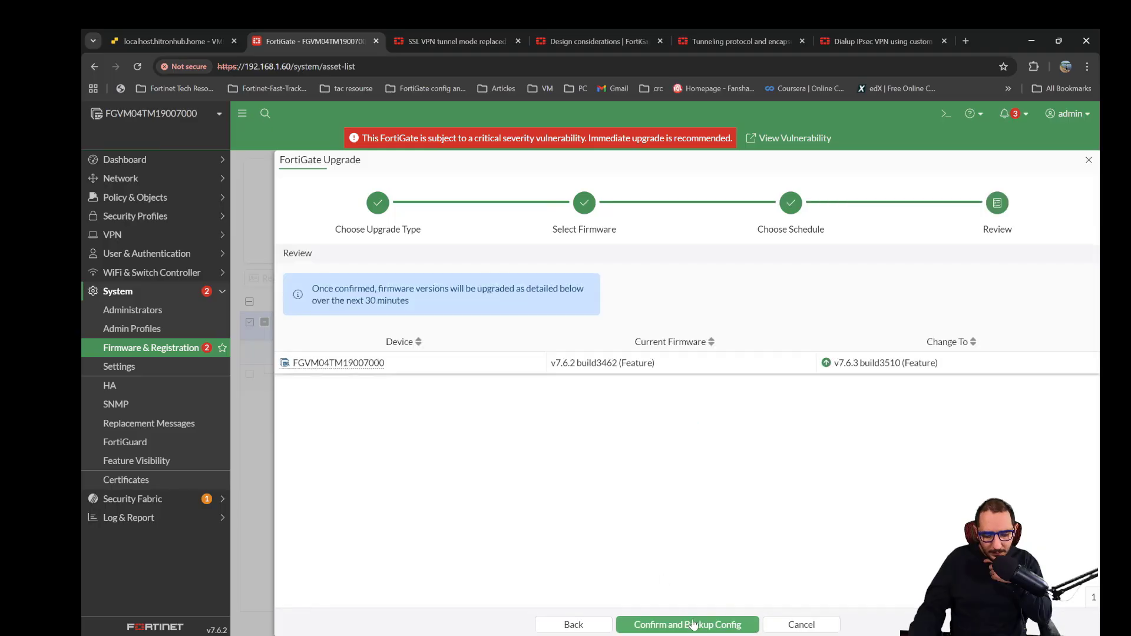
pyautogui.click(683, 624)
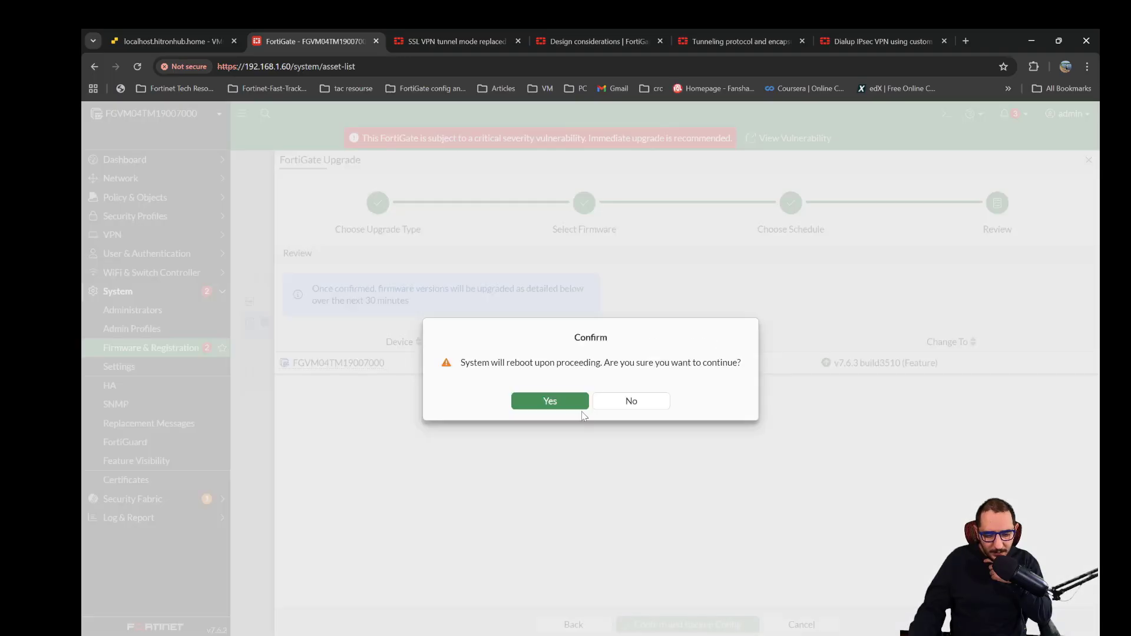
pyautogui.click(568, 403)
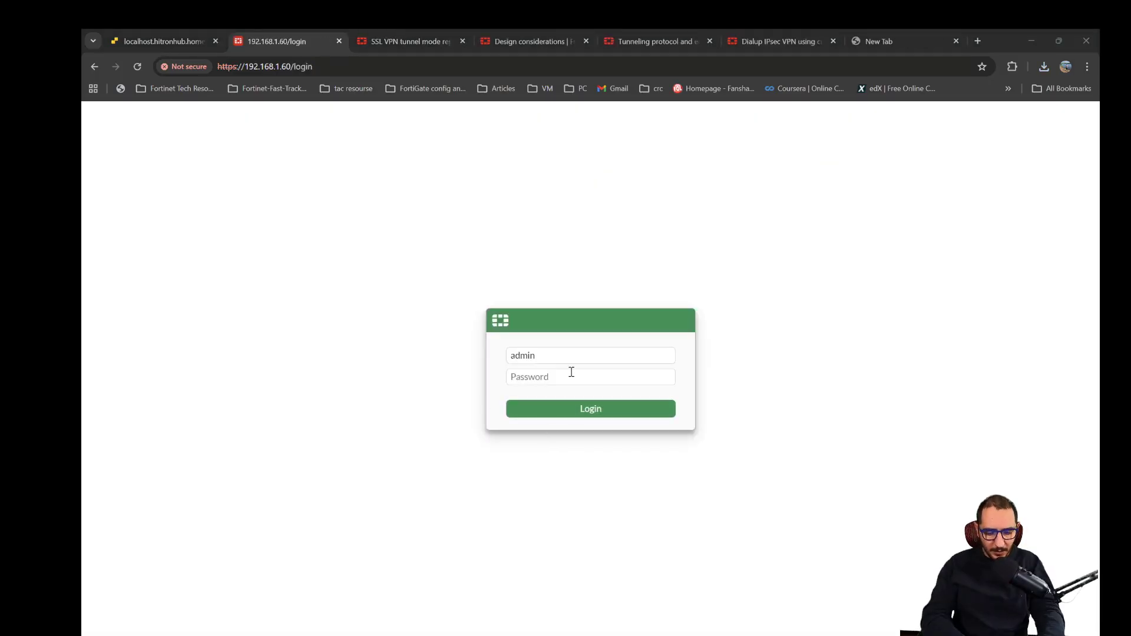
# - Log back in to the FortiGate with the admin account password and check the firmware version on the status dashboard
pyautogui.click(571, 372)
pyautogui.write('admin')
pyautogui.press('Return')
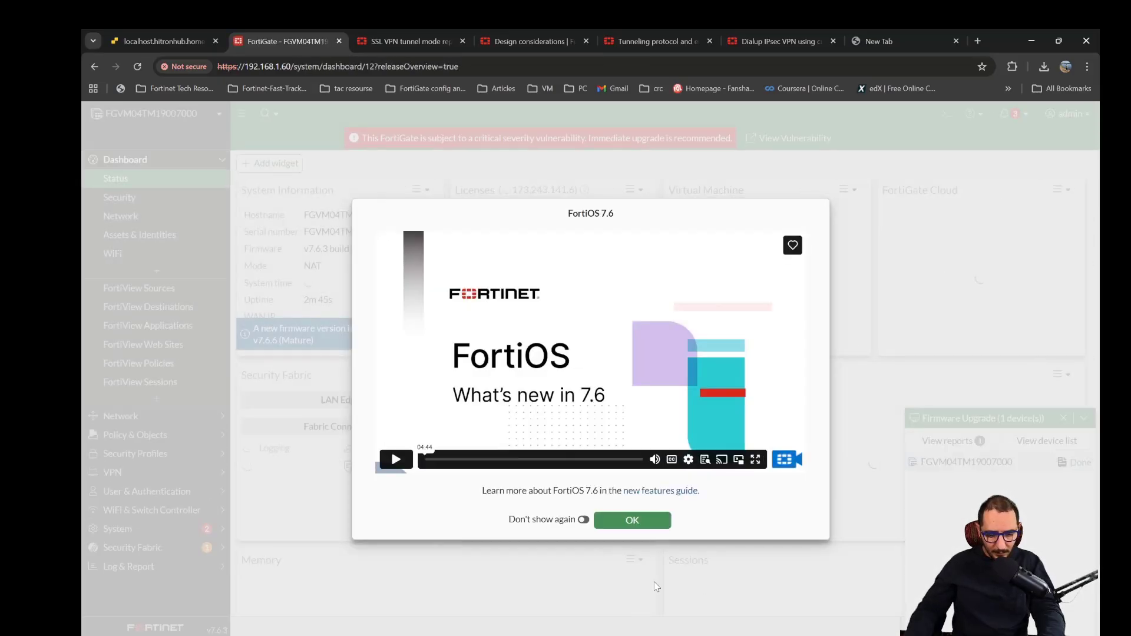
pyautogui.click(632, 520)
pyautogui.doubleClick(318, 249)
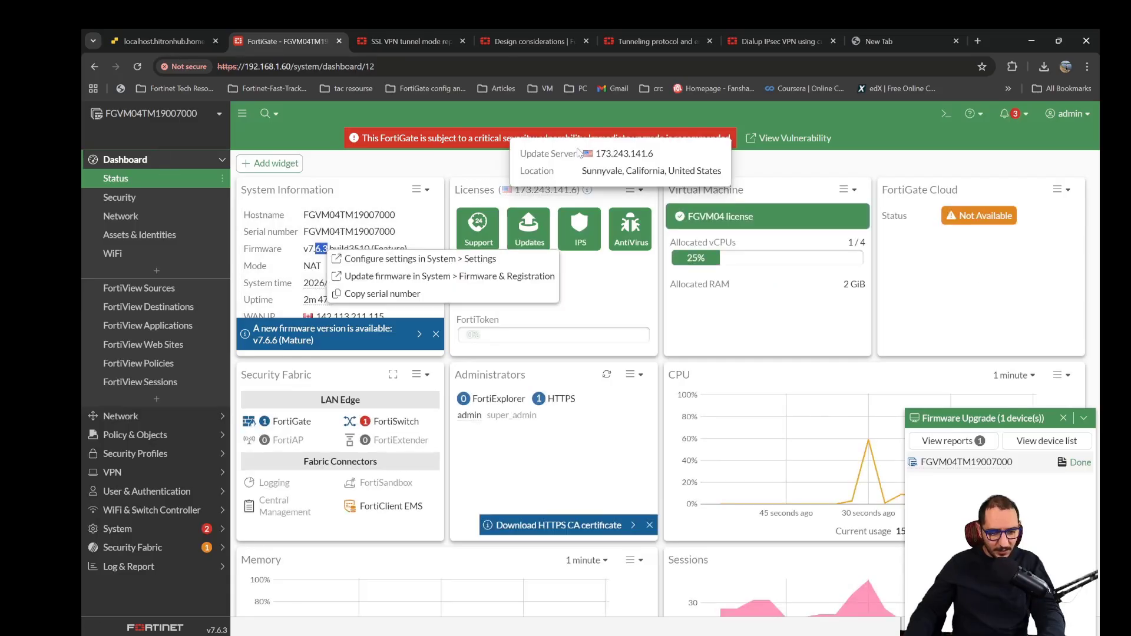
# - View the critical vulnerability details, read the listed advisories and the recommended upgrade, and close the notice
pyautogui.click(778, 139)
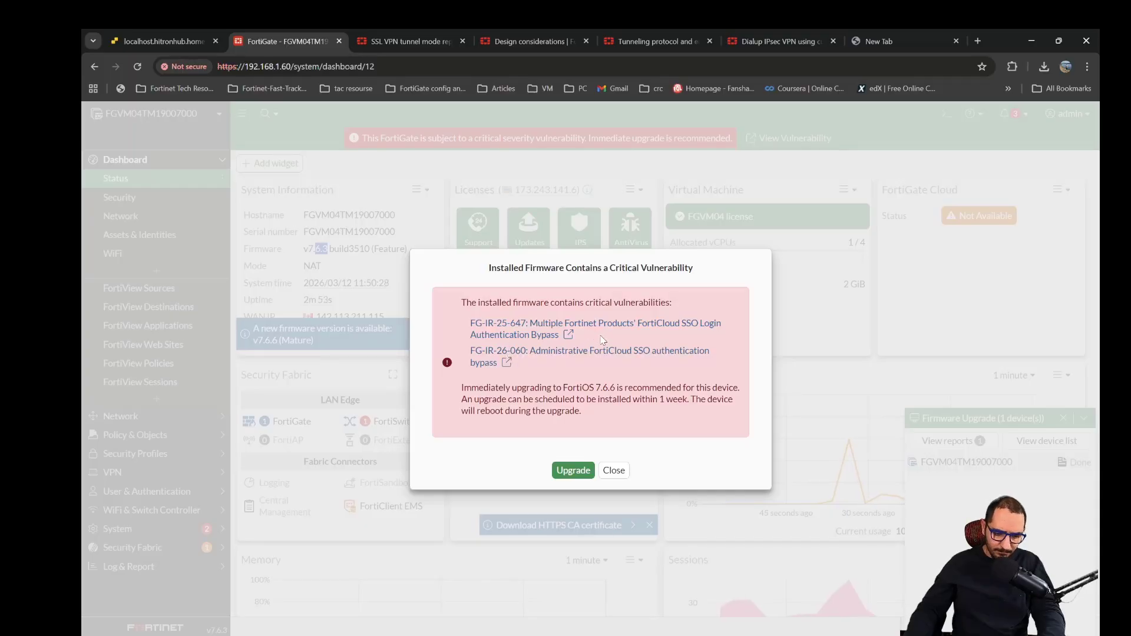
pyautogui.moveTo(625, 364); pyautogui.dragTo(454, 330)
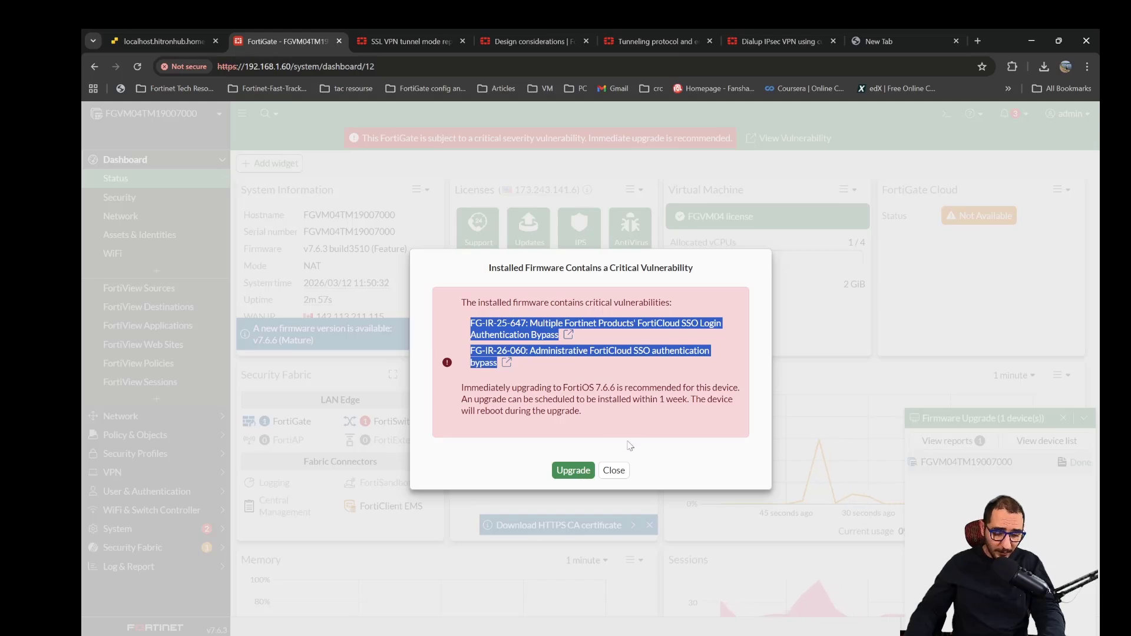
pyautogui.moveTo(590, 388); pyautogui.dragTo(617, 400)
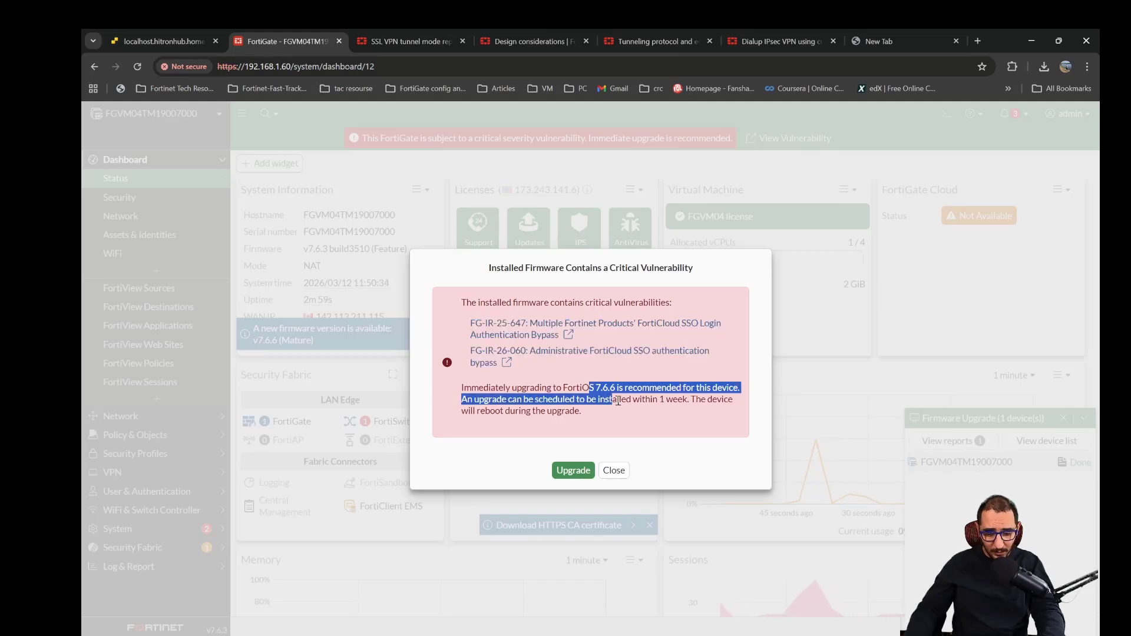
pyautogui.click(613, 469)
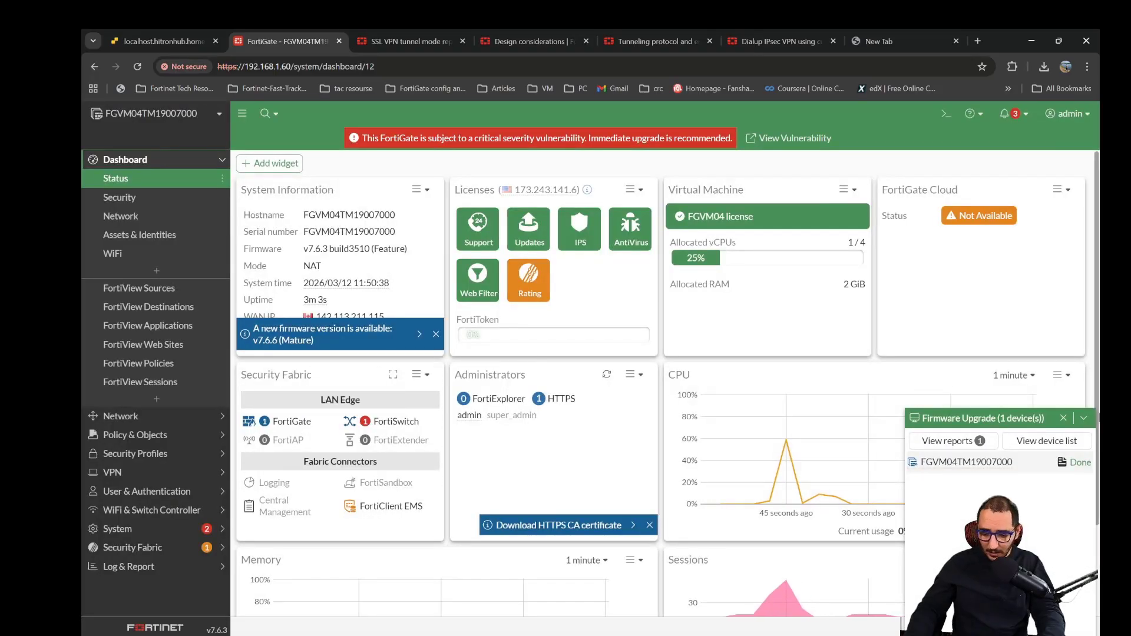
# - Look through the VPN pages, including the tunnel list, wizard and location map, for any remaining SSL VPN options
pyautogui.click(147, 472)
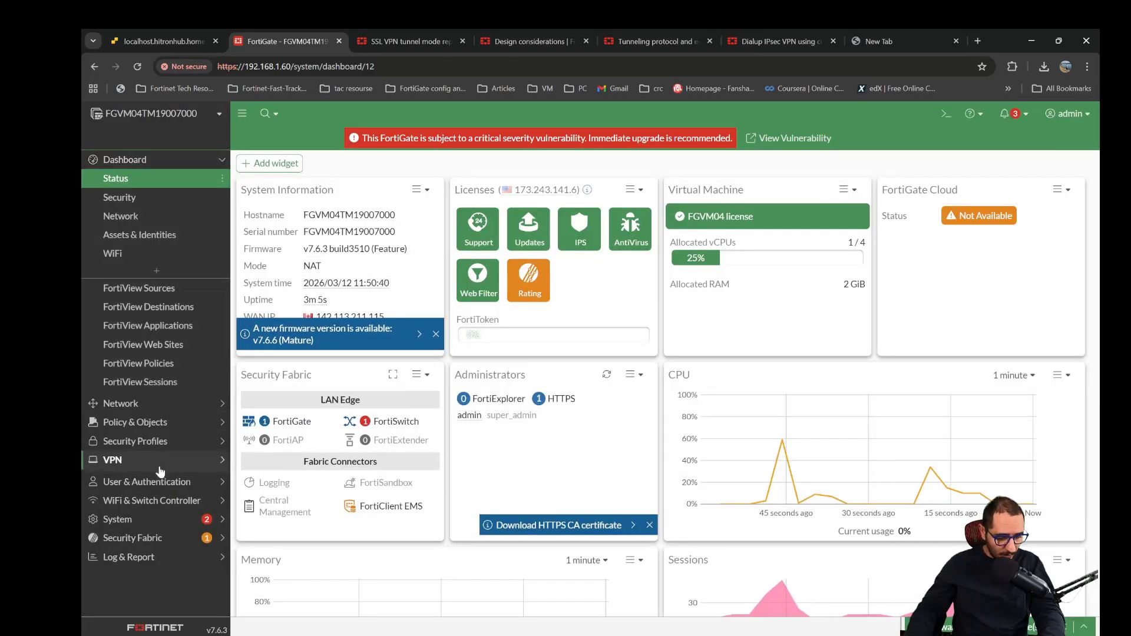
pyautogui.click(140, 255)
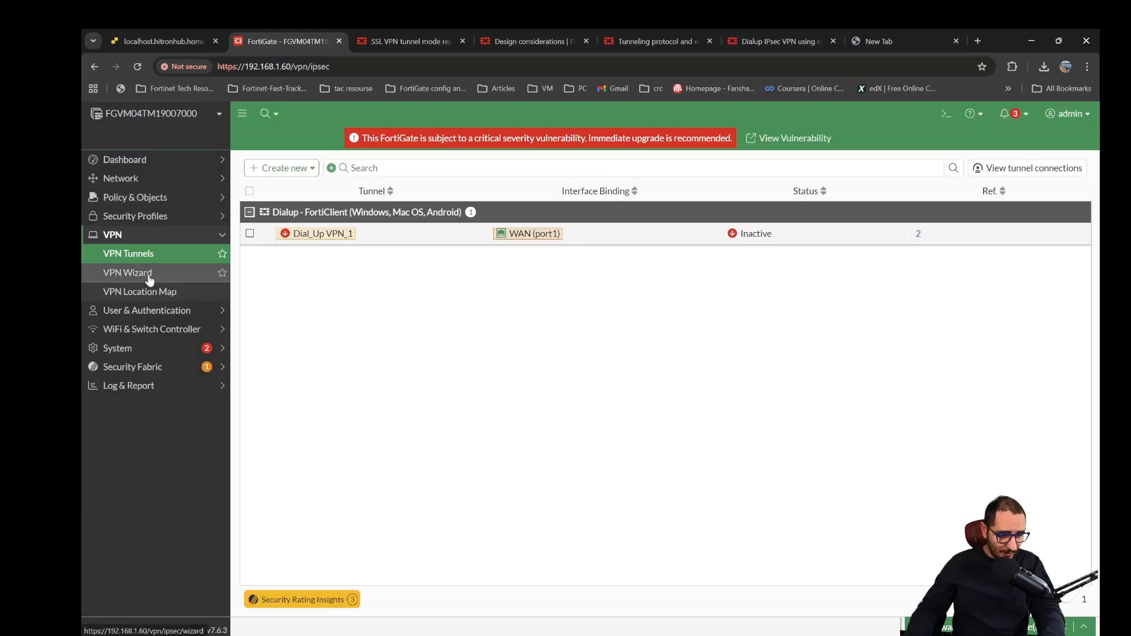
pyautogui.click(128, 272)
pyautogui.click(136, 292)
# - Open the Feature Visibility settings and search the page for "ssl"
pyautogui.click(141, 348)
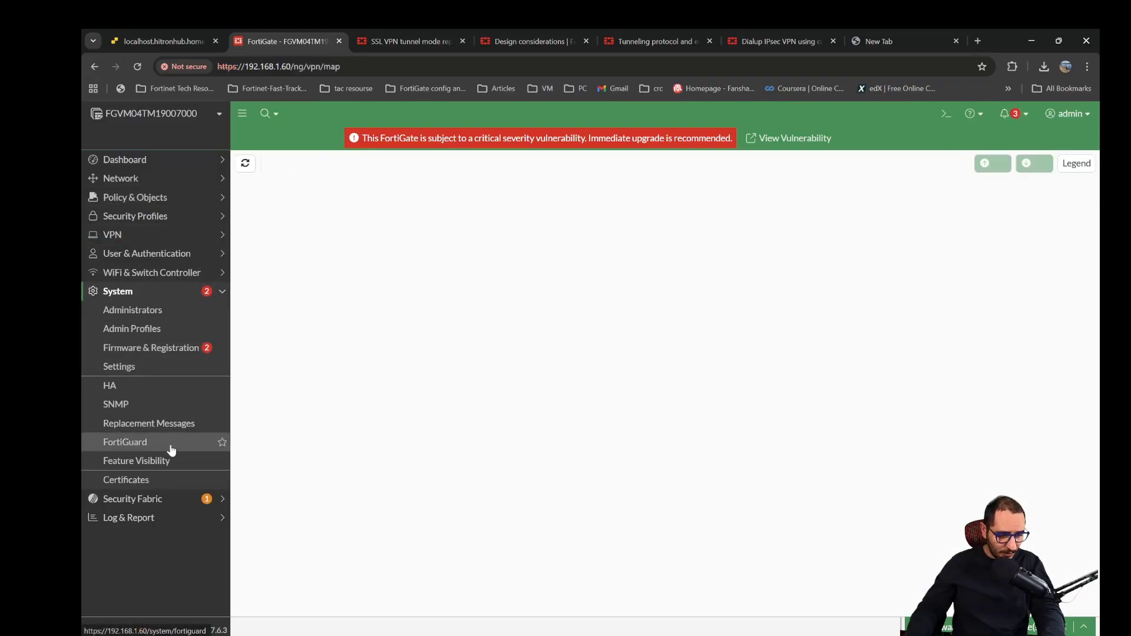
pyautogui.click(168, 461)
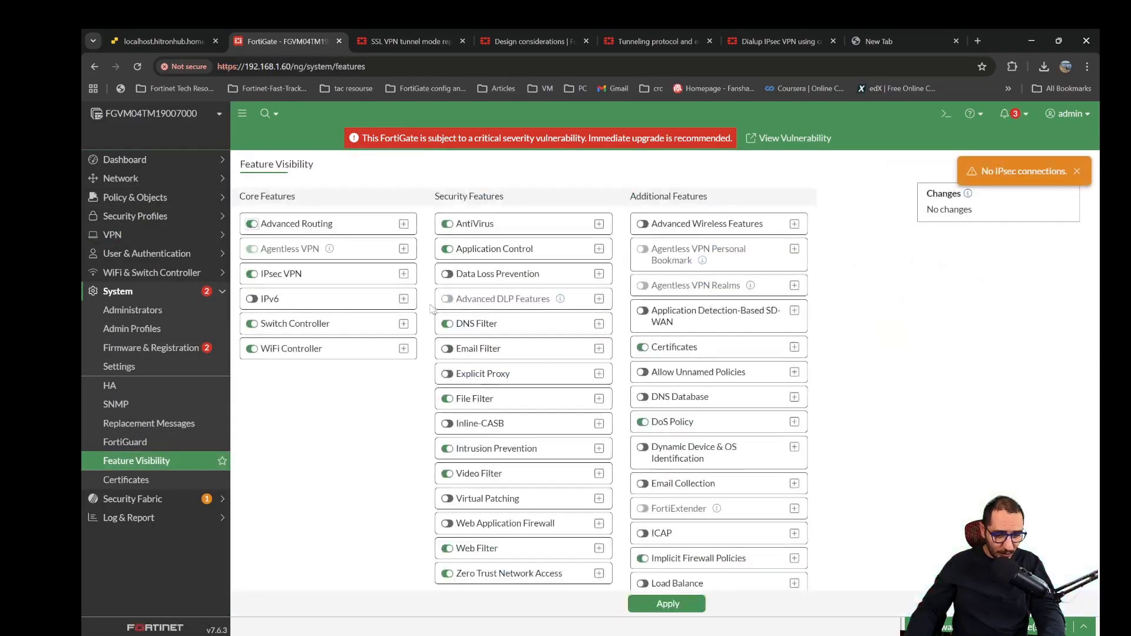
pyautogui.hotkey('ctrl', 'f')
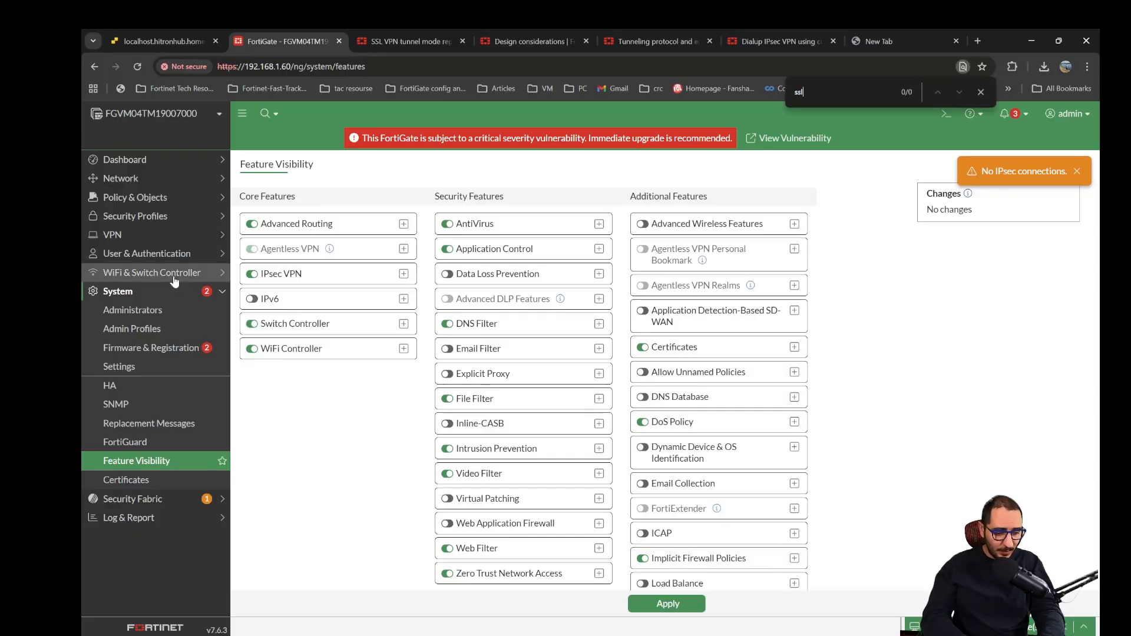
# - Recheck the VPN tunnel list, inspect the source interface of the SSL-VPN-To-Internal firewall policy, and close the page search
pyautogui.click(149, 238)
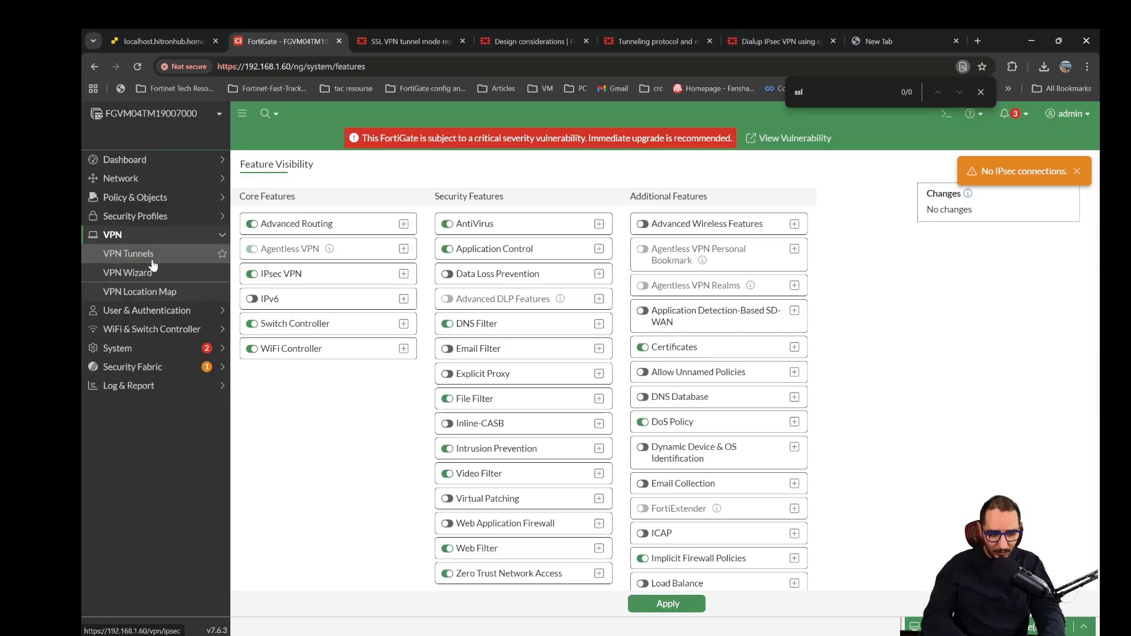
pyautogui.click(152, 260)
pyautogui.click(143, 202)
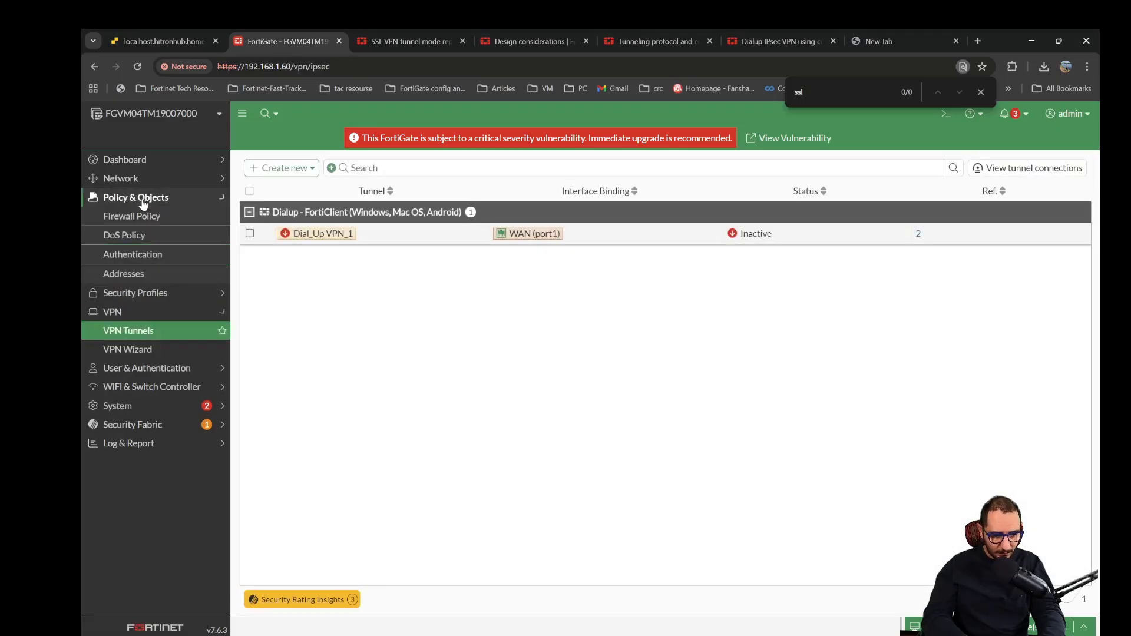
pyautogui.click(142, 216)
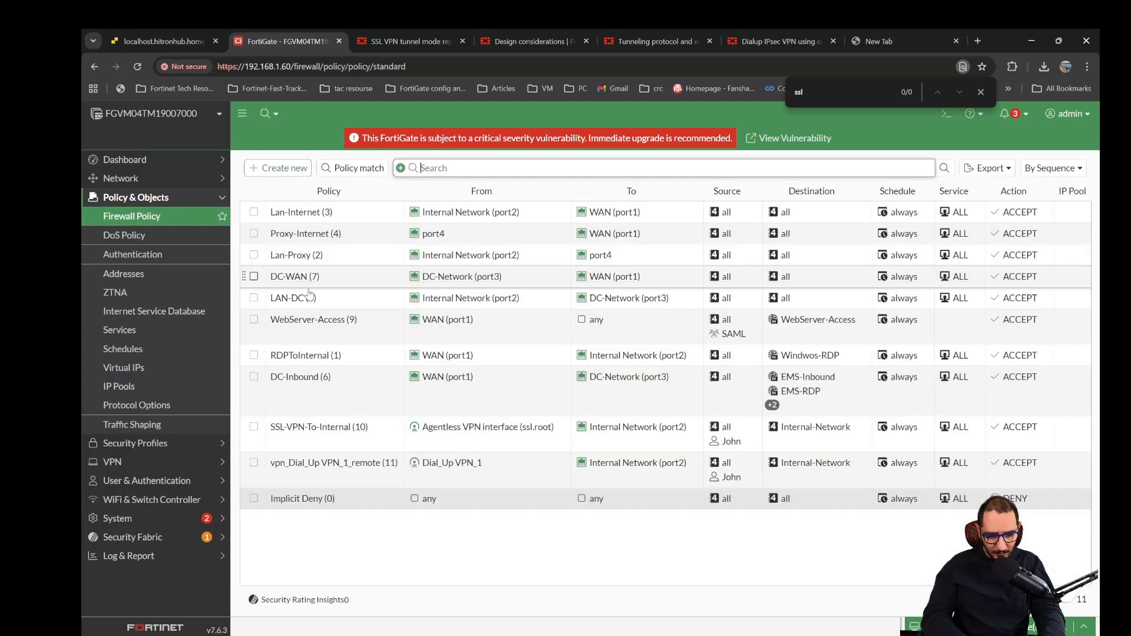
pyautogui.moveTo(435, 432)
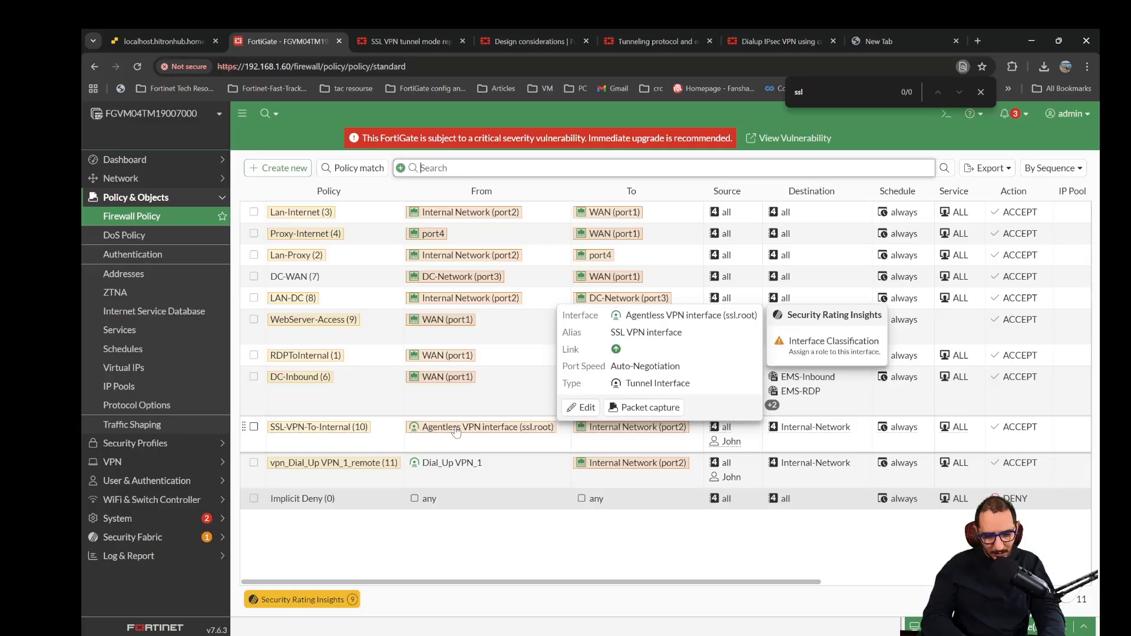
pyautogui.click(452, 558)
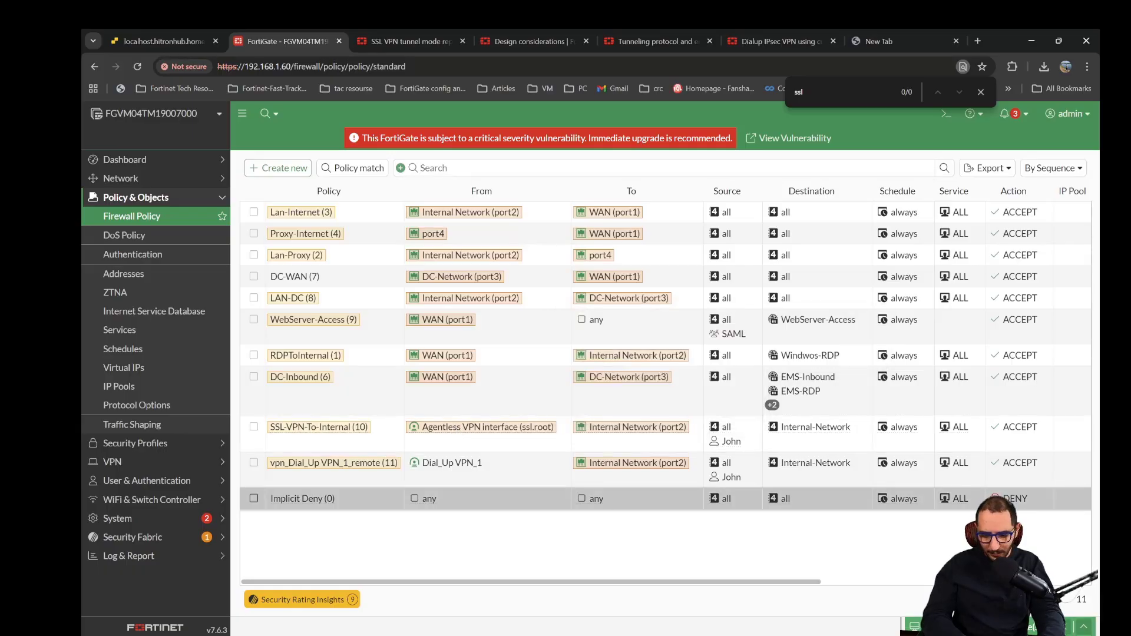
pyautogui.click(981, 92)
# - Open the CLI console and list the available options for config vpn ssl
pyautogui.click(944, 113)
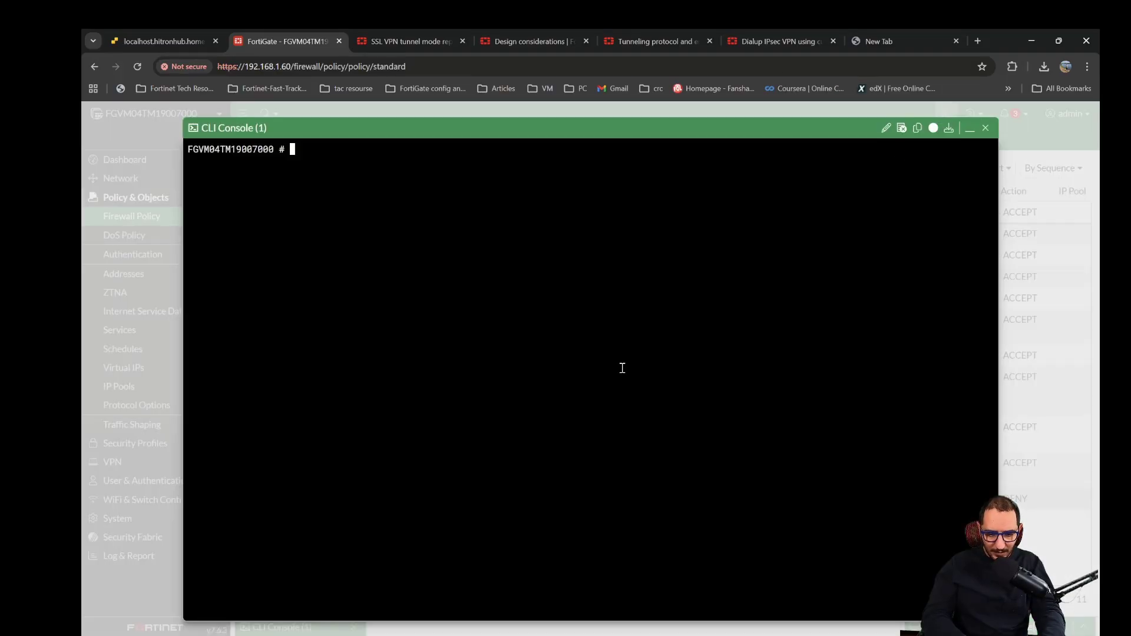
pyautogui.write('config ')
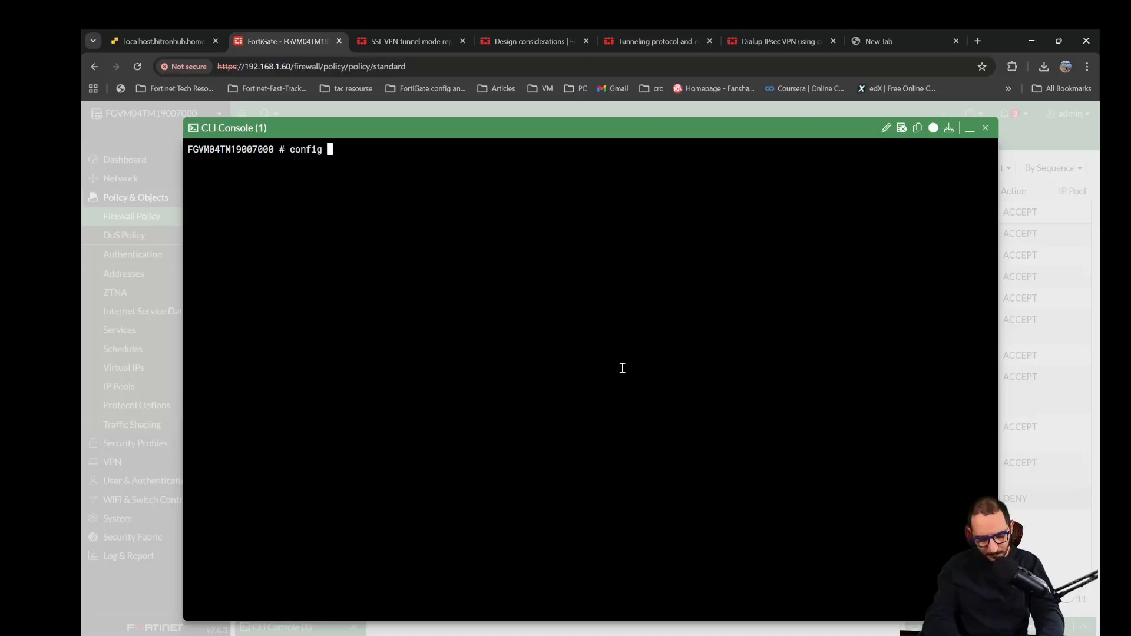
pyautogui.write('vpn ssl ')
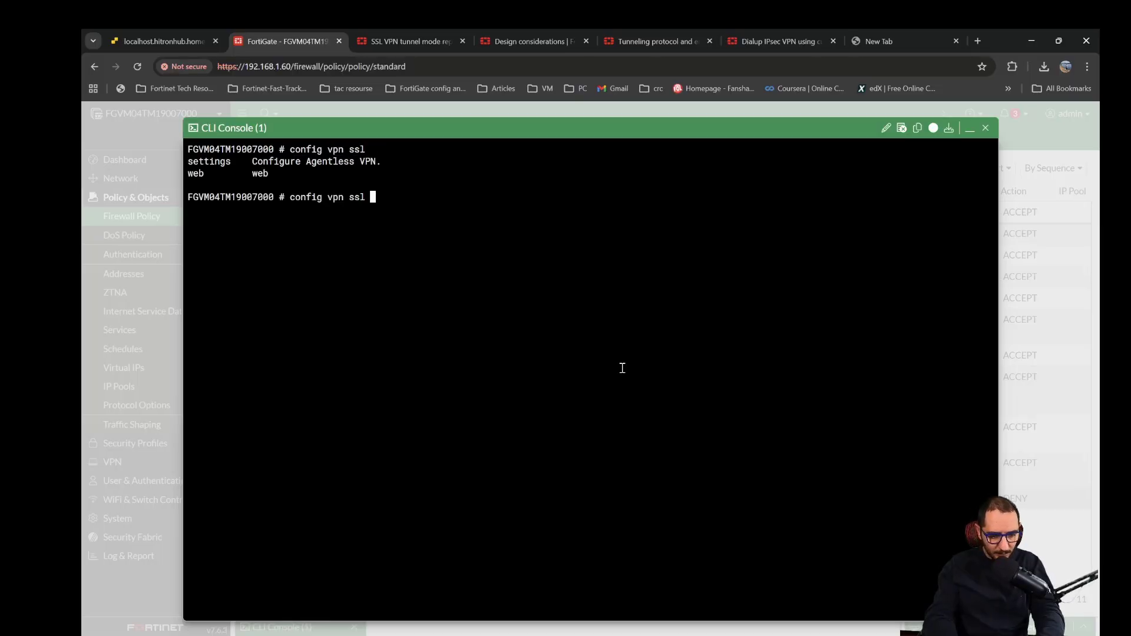
pyautogui.write('?s')
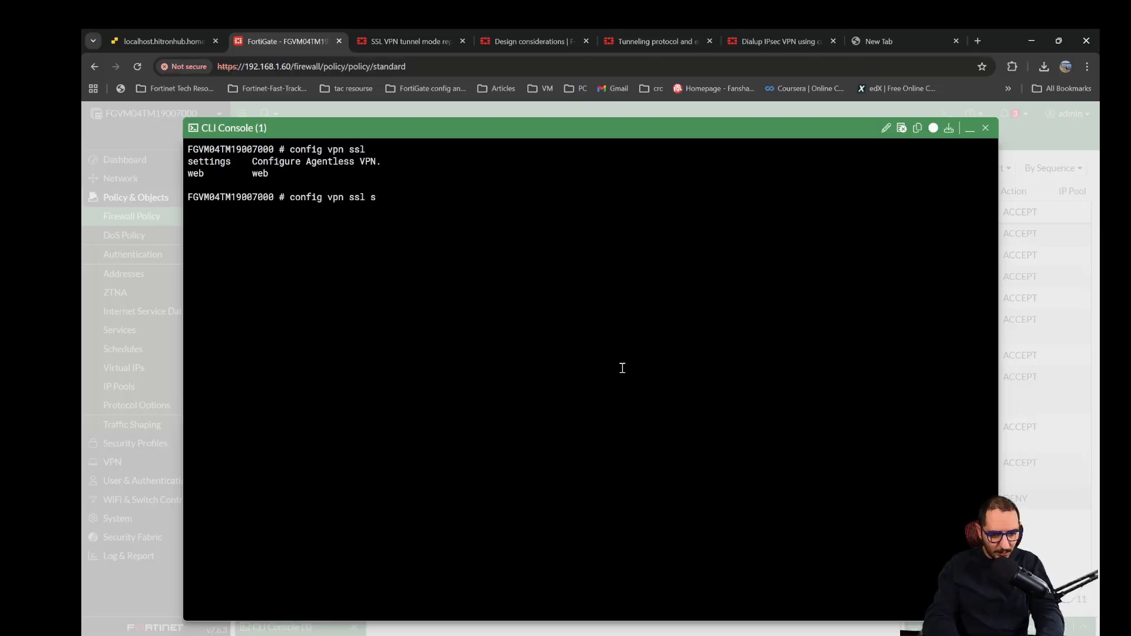
pyautogui.write('web')
# - Enter config vpn ssl settings, show its current configuration, and leave the settings context with end
pyautogui.press('BackSpace')
pyautogui.press('BackSpace')
pyautogui.press('BackSpace')
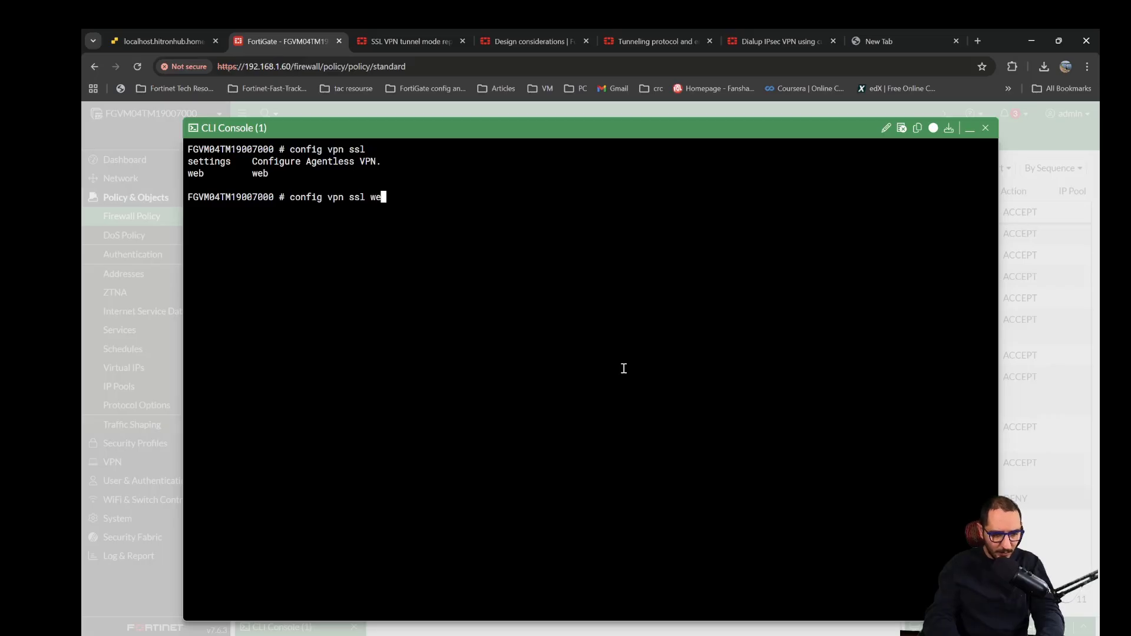
pyautogui.write('settings')
pyautogui.press('Return')
pyautogui.write('show')
pyautogui.press('Return')
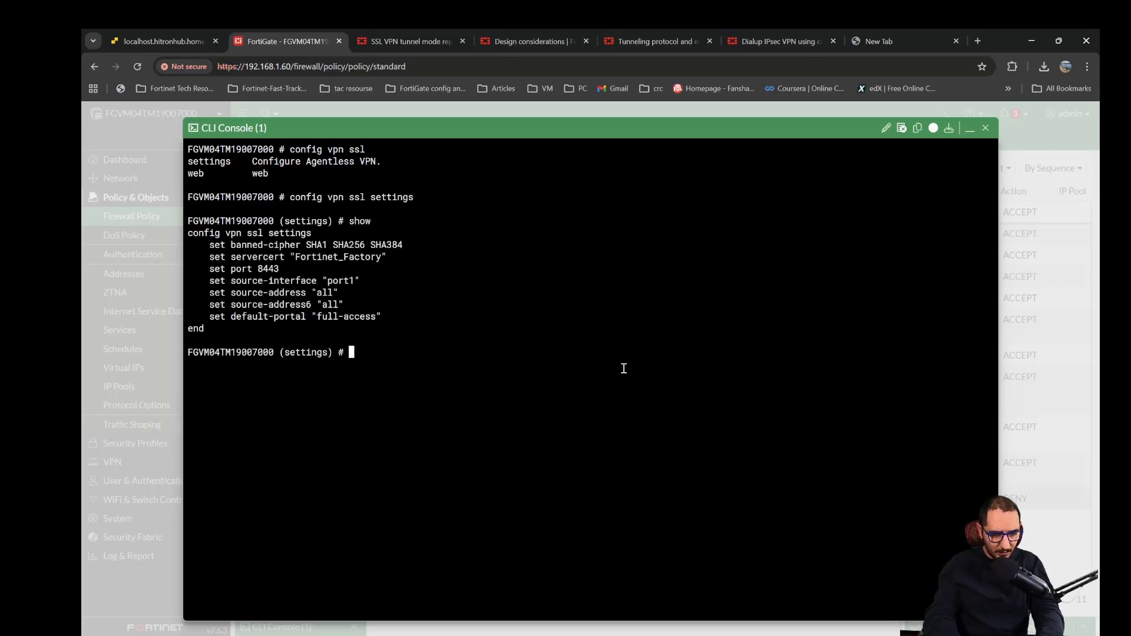
pyautogui.write('end')
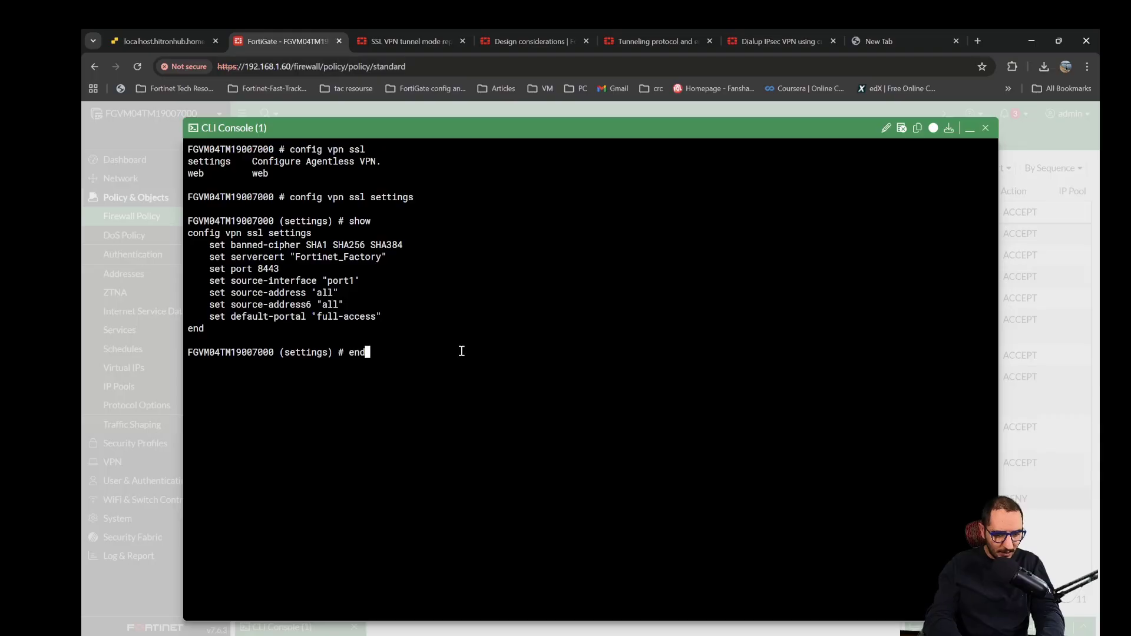